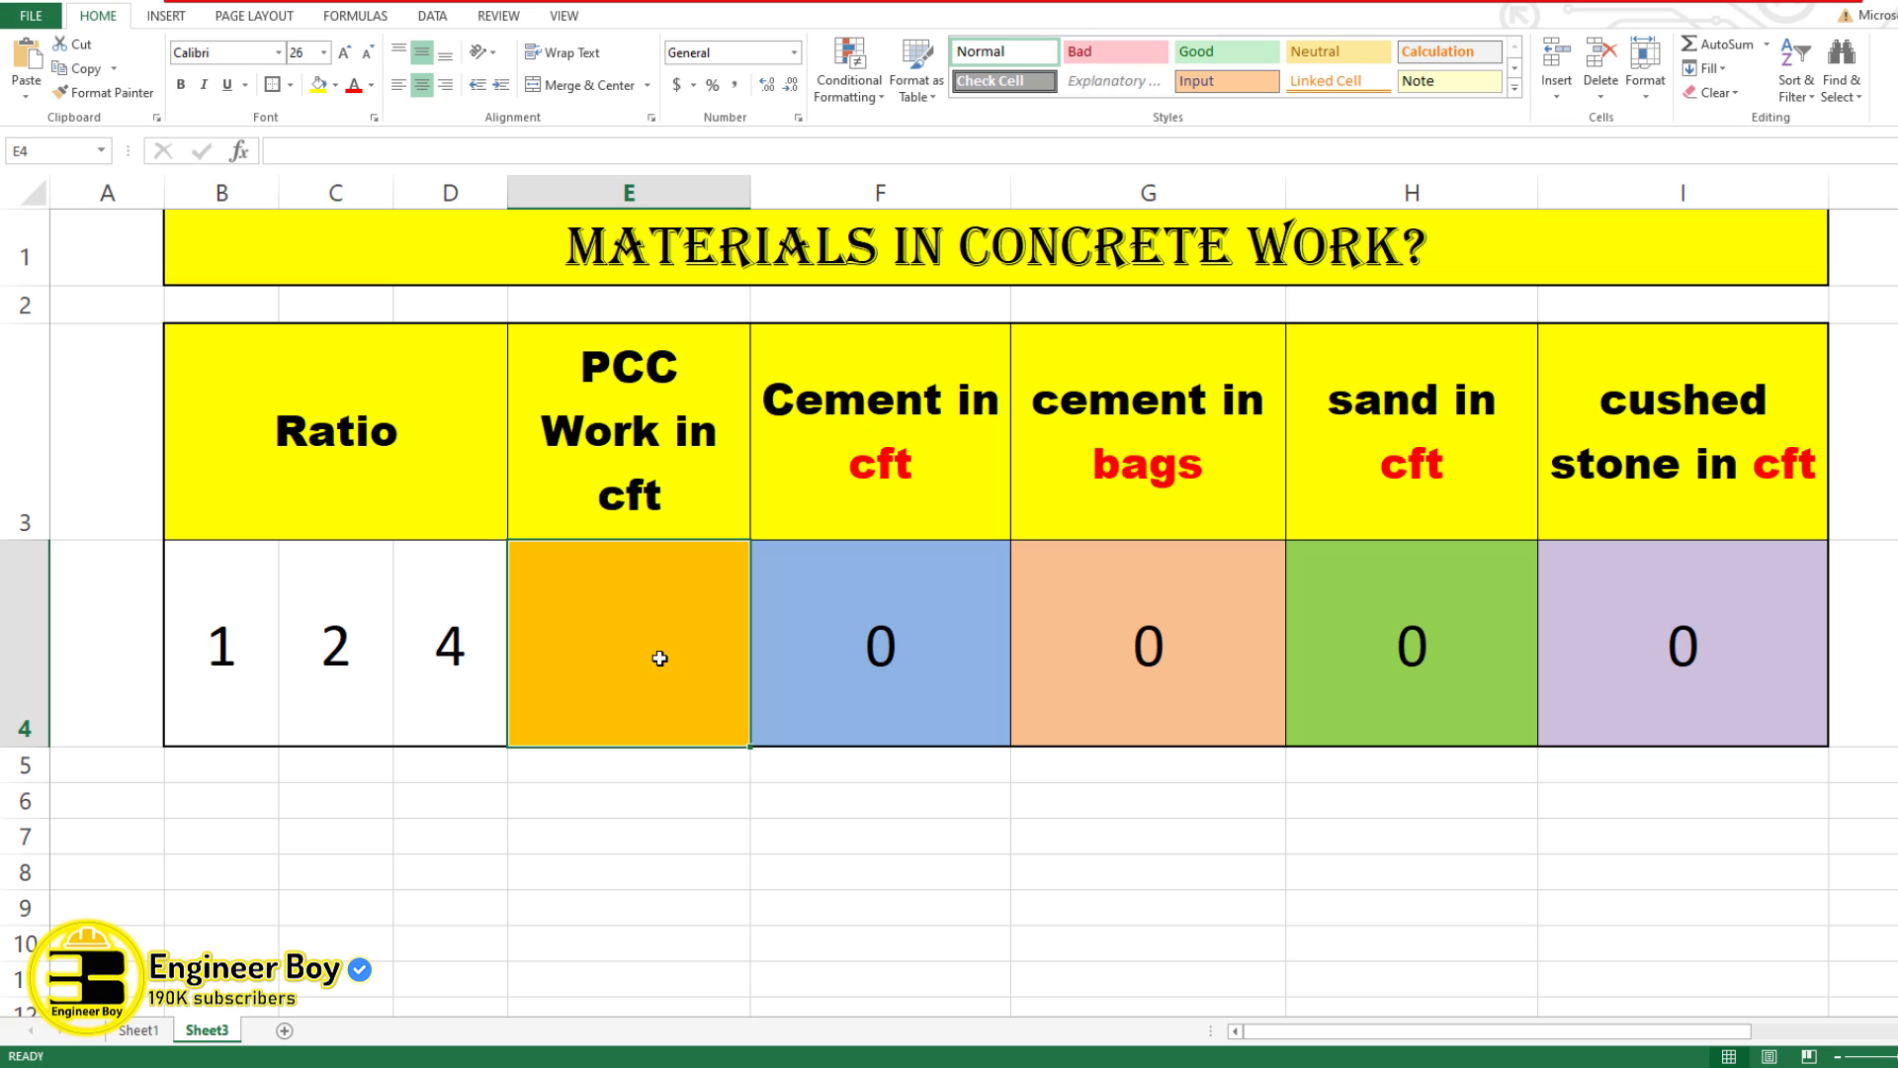
- Enter 1000 cft of PCC work in E4 and review the cement bags, sand and stone results
{"action": "type", "text": "1000"}
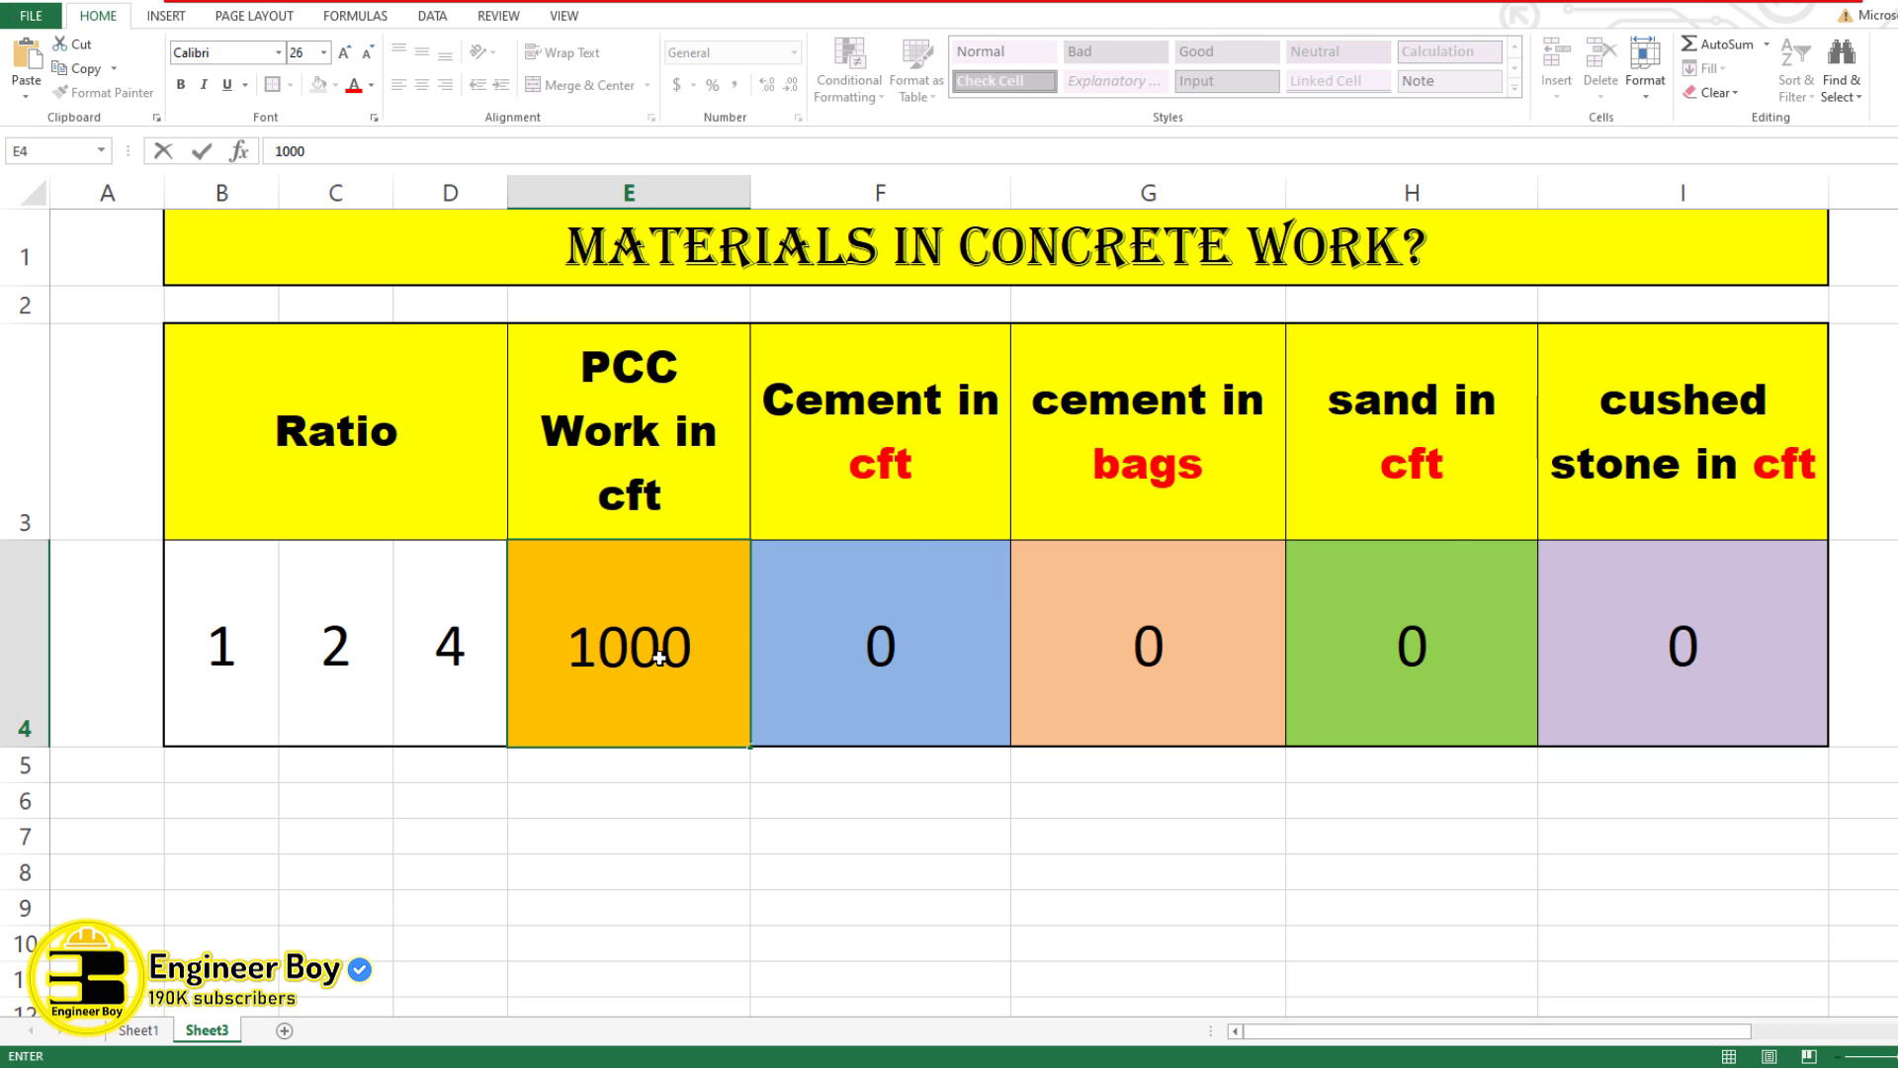
{"action": "key", "text": "Return"}
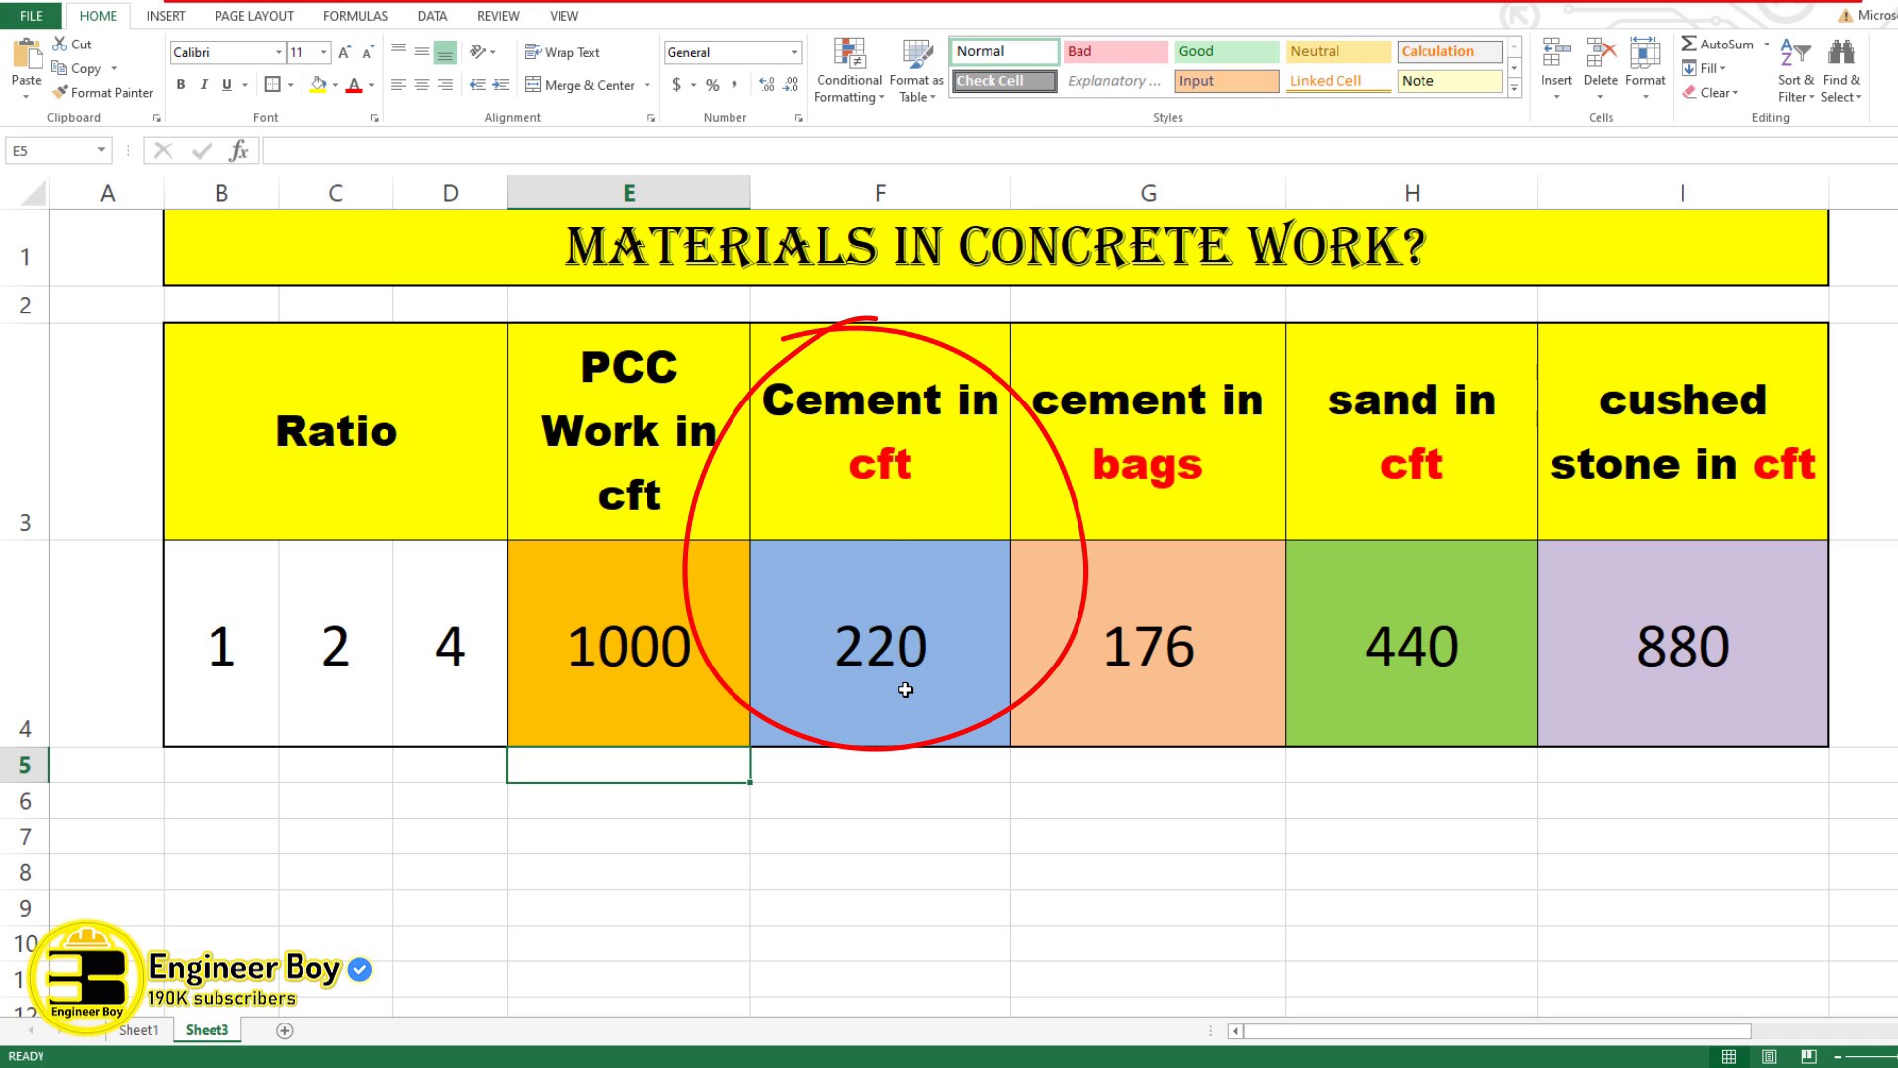
{"action": "left_click", "coordinate": [1137, 478]}
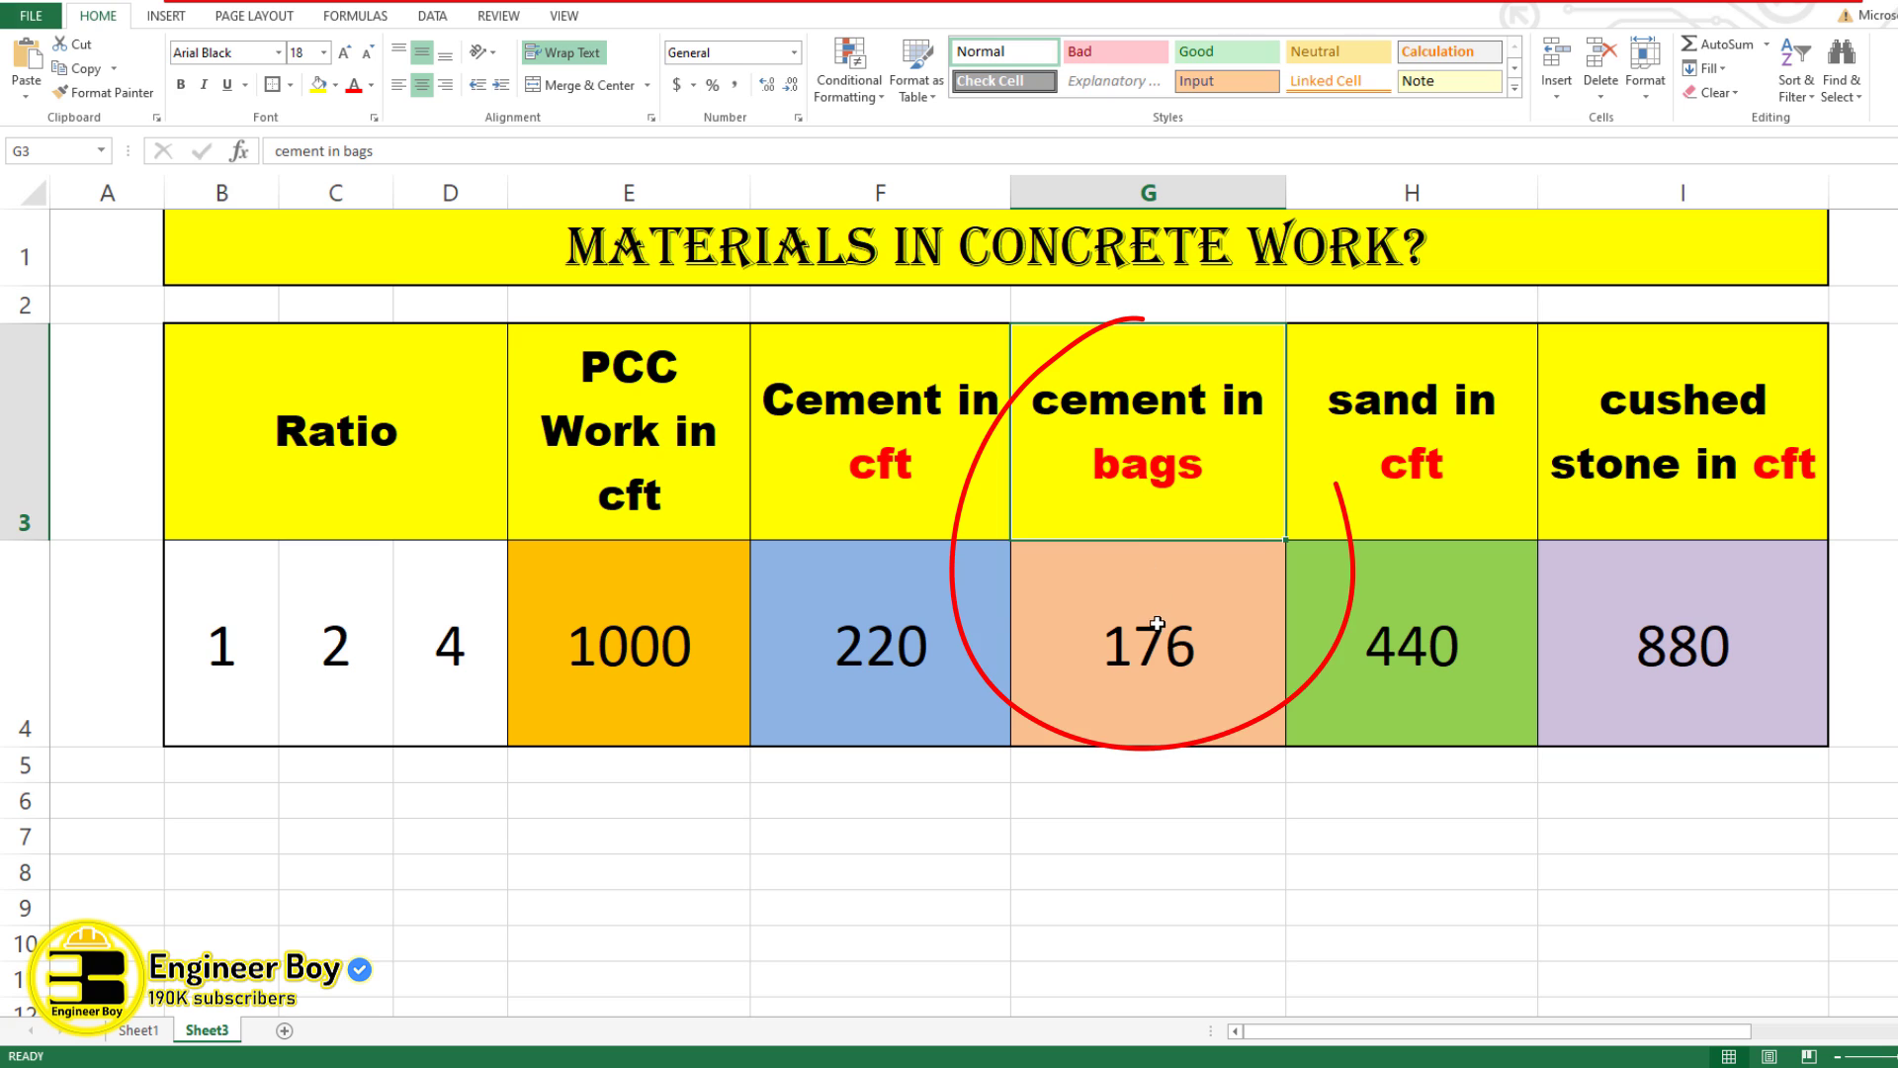
{"action": "left_click", "coordinate": [1141, 667]}
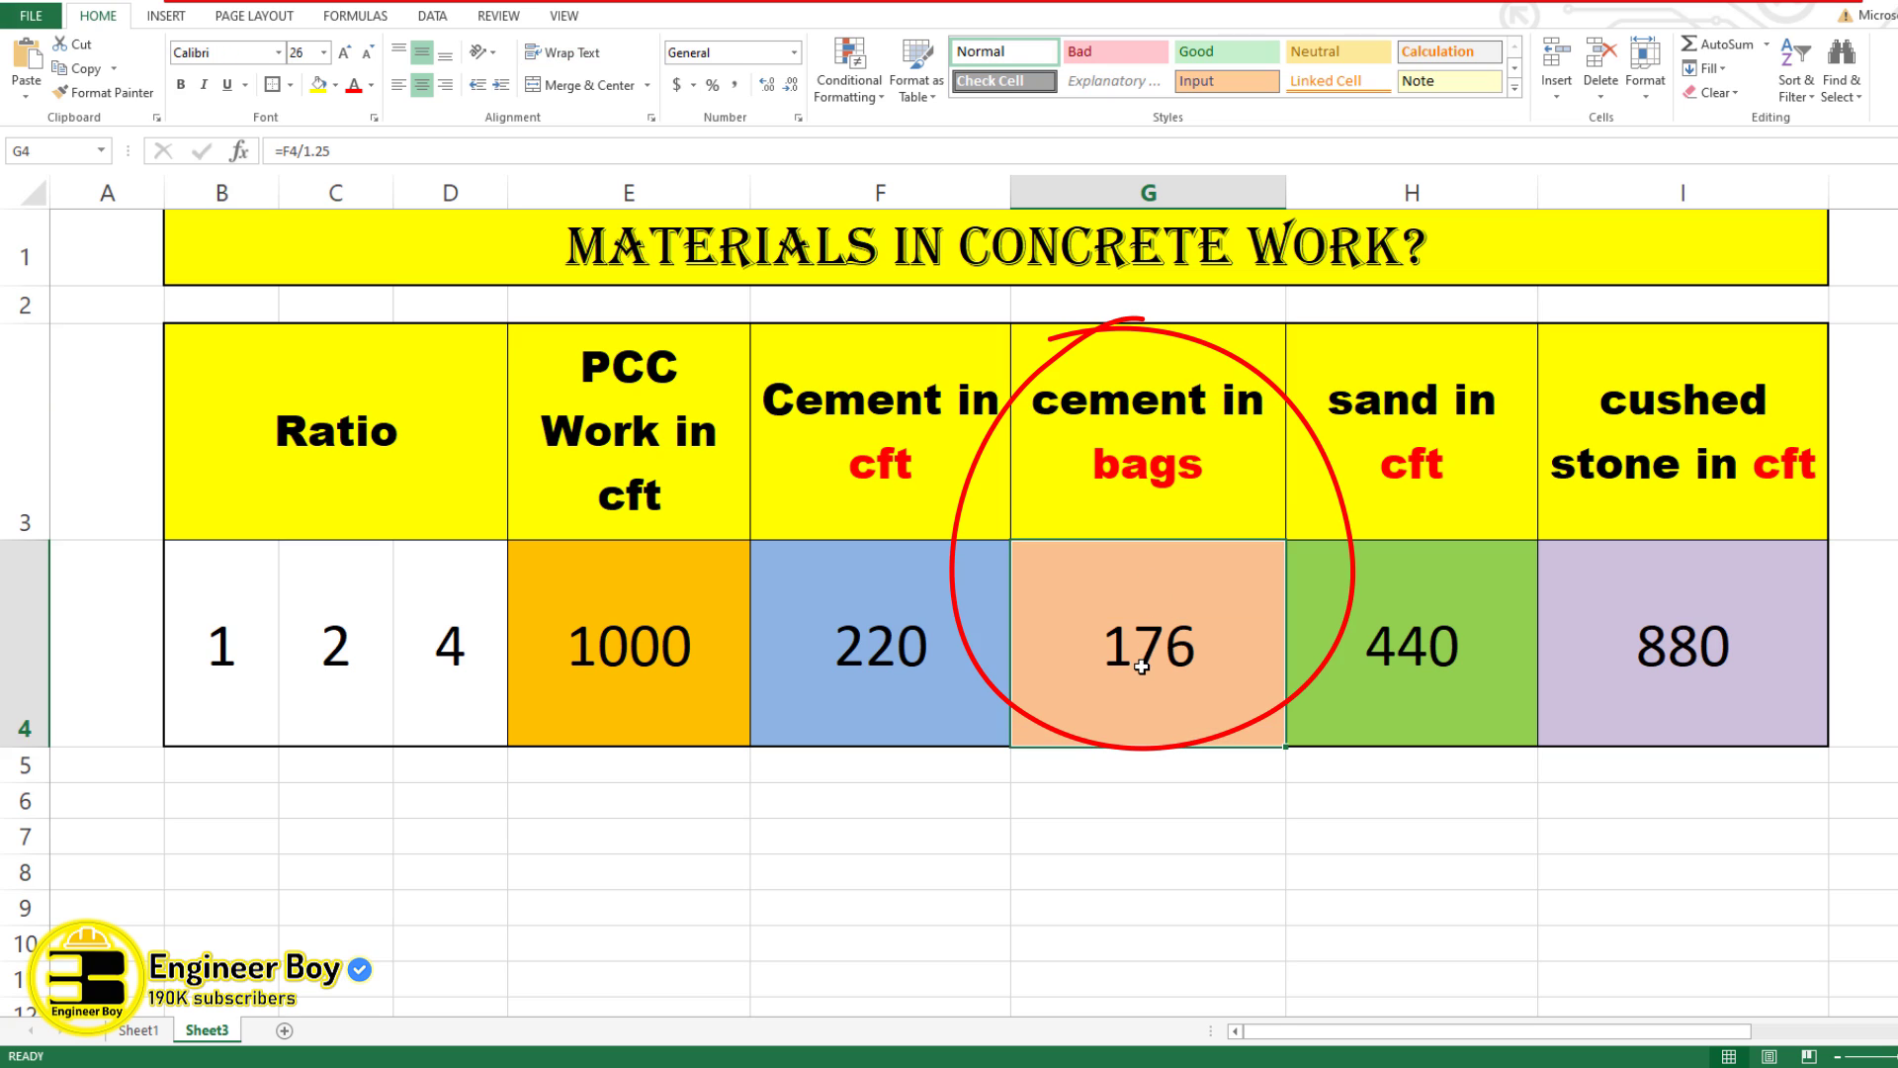
{"action": "left_click", "coordinate": [1427, 461]}
{"action": "left_click", "coordinate": [1710, 492]}
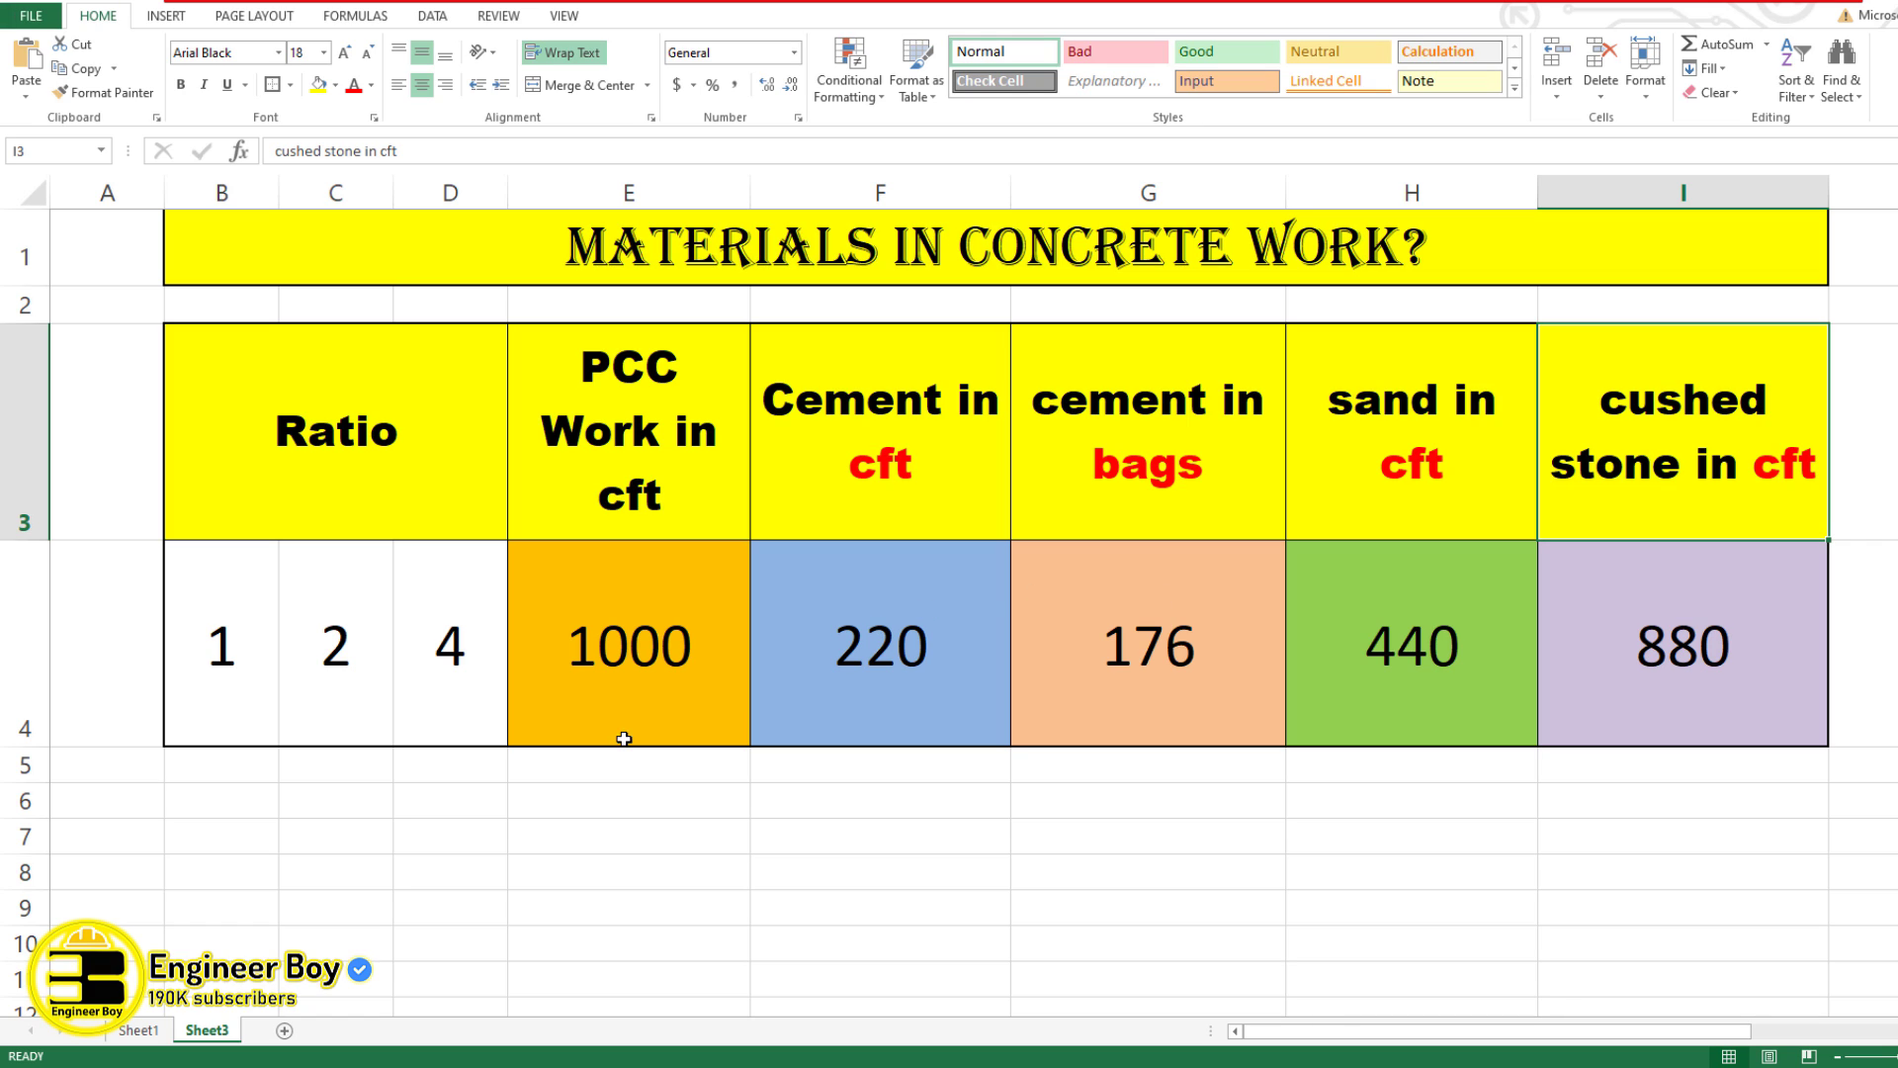
- Change the mix to 1:3:6 with 500 cft PCC, giving 77, 61.6, 231 and 462
{"action": "left_click", "coordinate": [354, 680]}
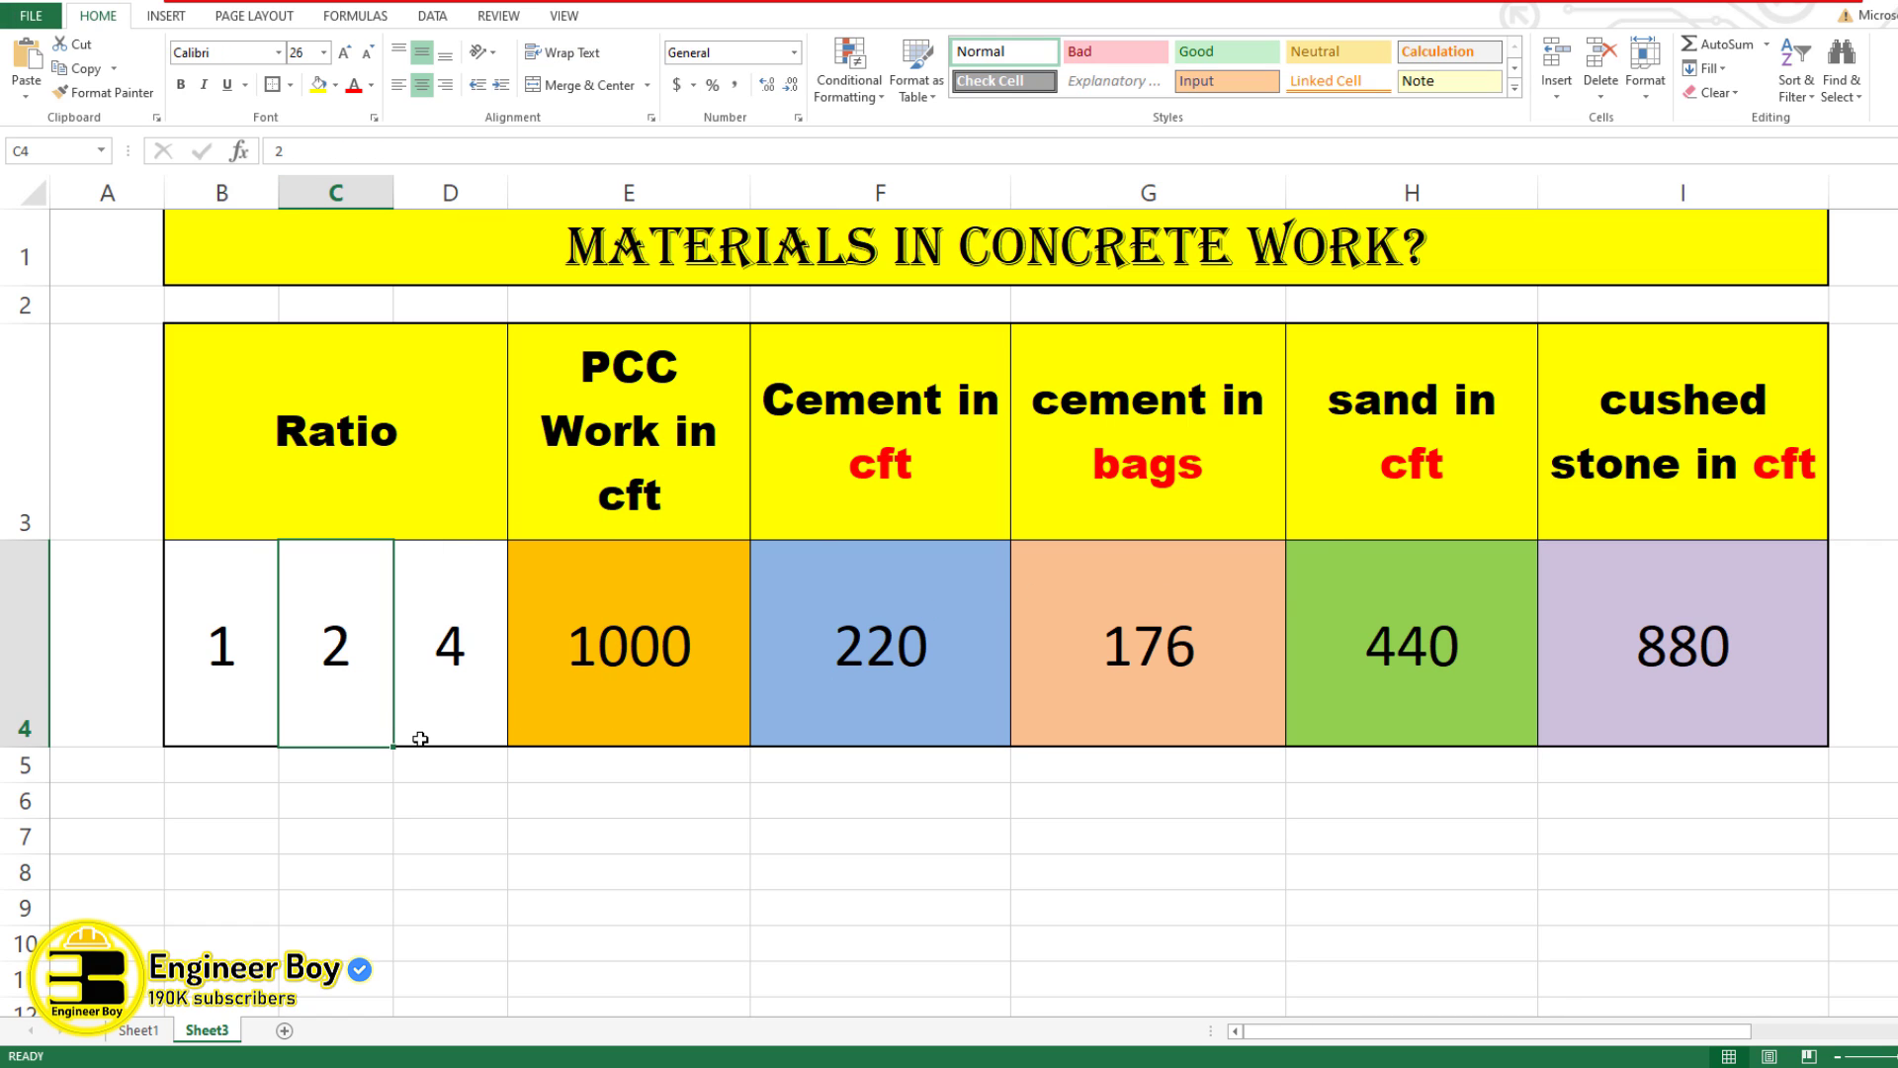
{"action": "type", "text": "3"}
{"action": "left_click", "coordinate": [451, 722]}
{"action": "double_click", "coordinate": [452, 710]}
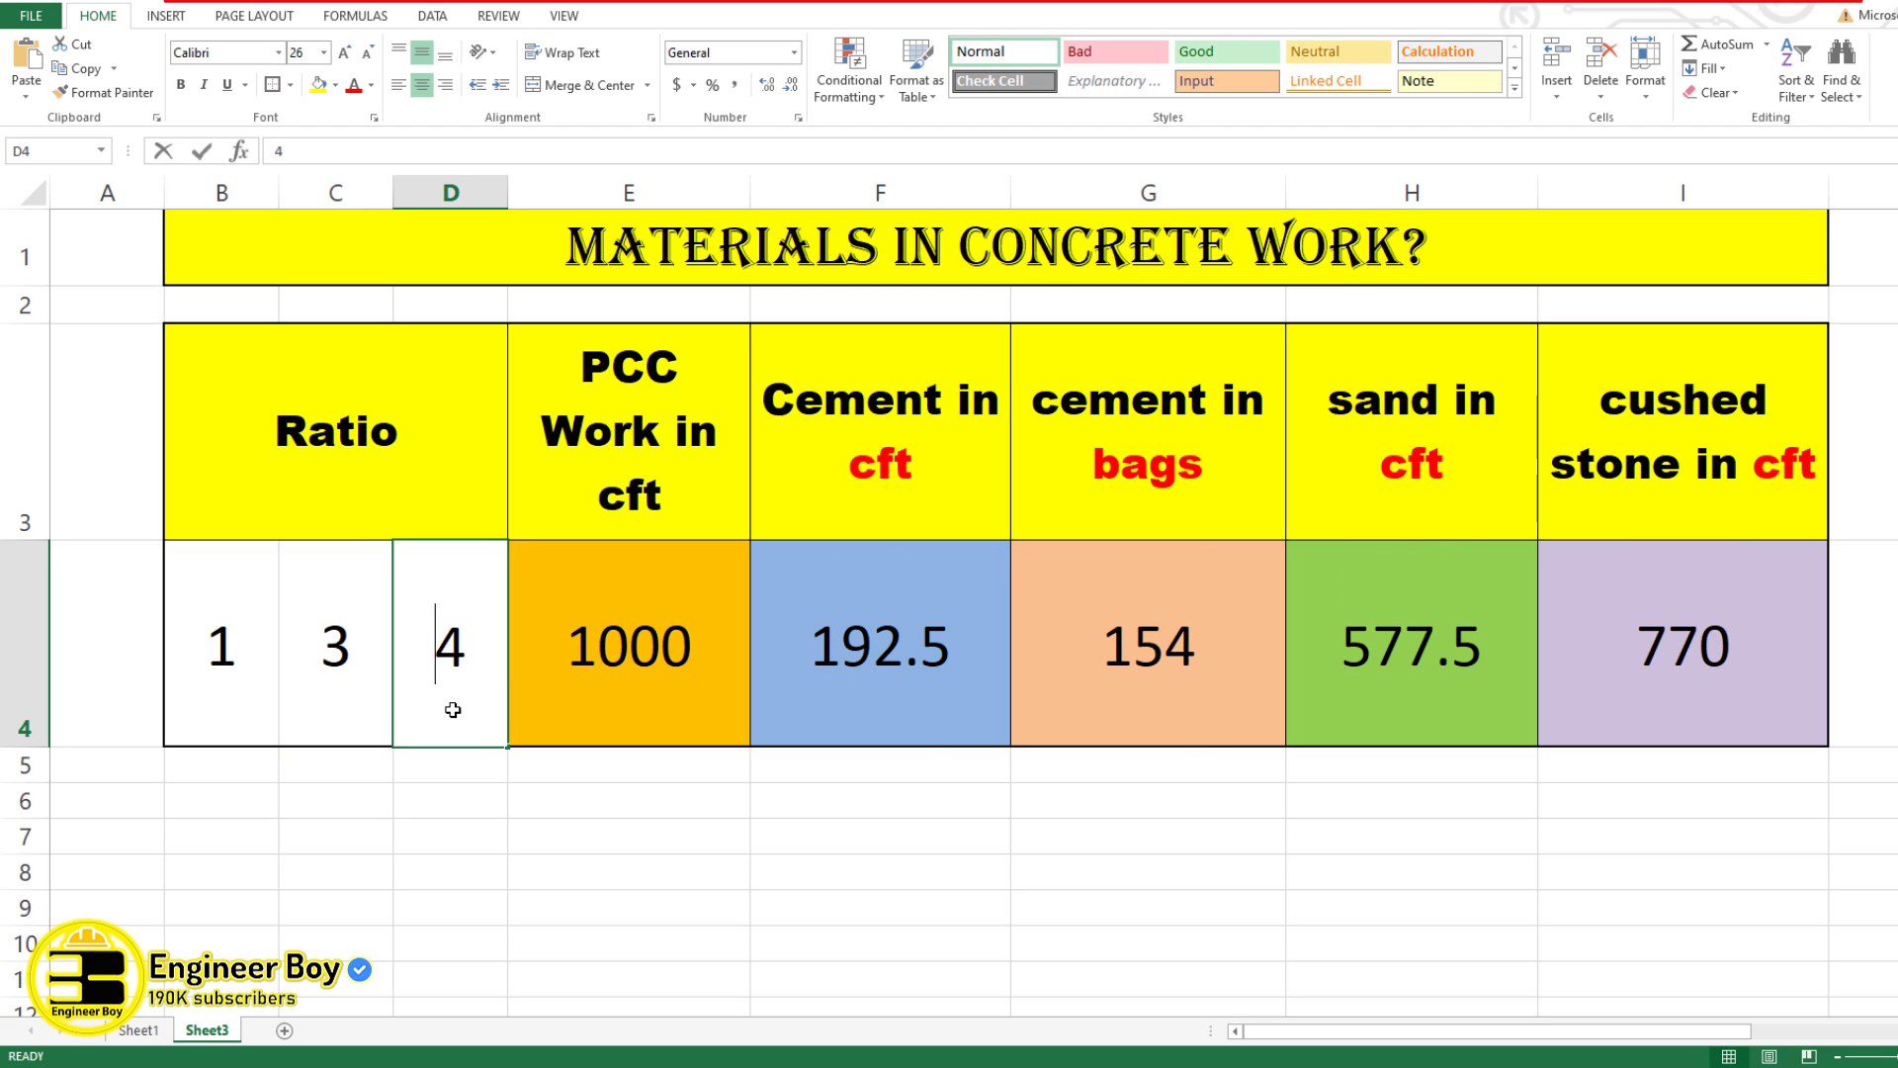
{"action": "key", "text": "Delete"}
{"action": "type", "text": "6"}
{"action": "left_click", "coordinate": [654, 674]}
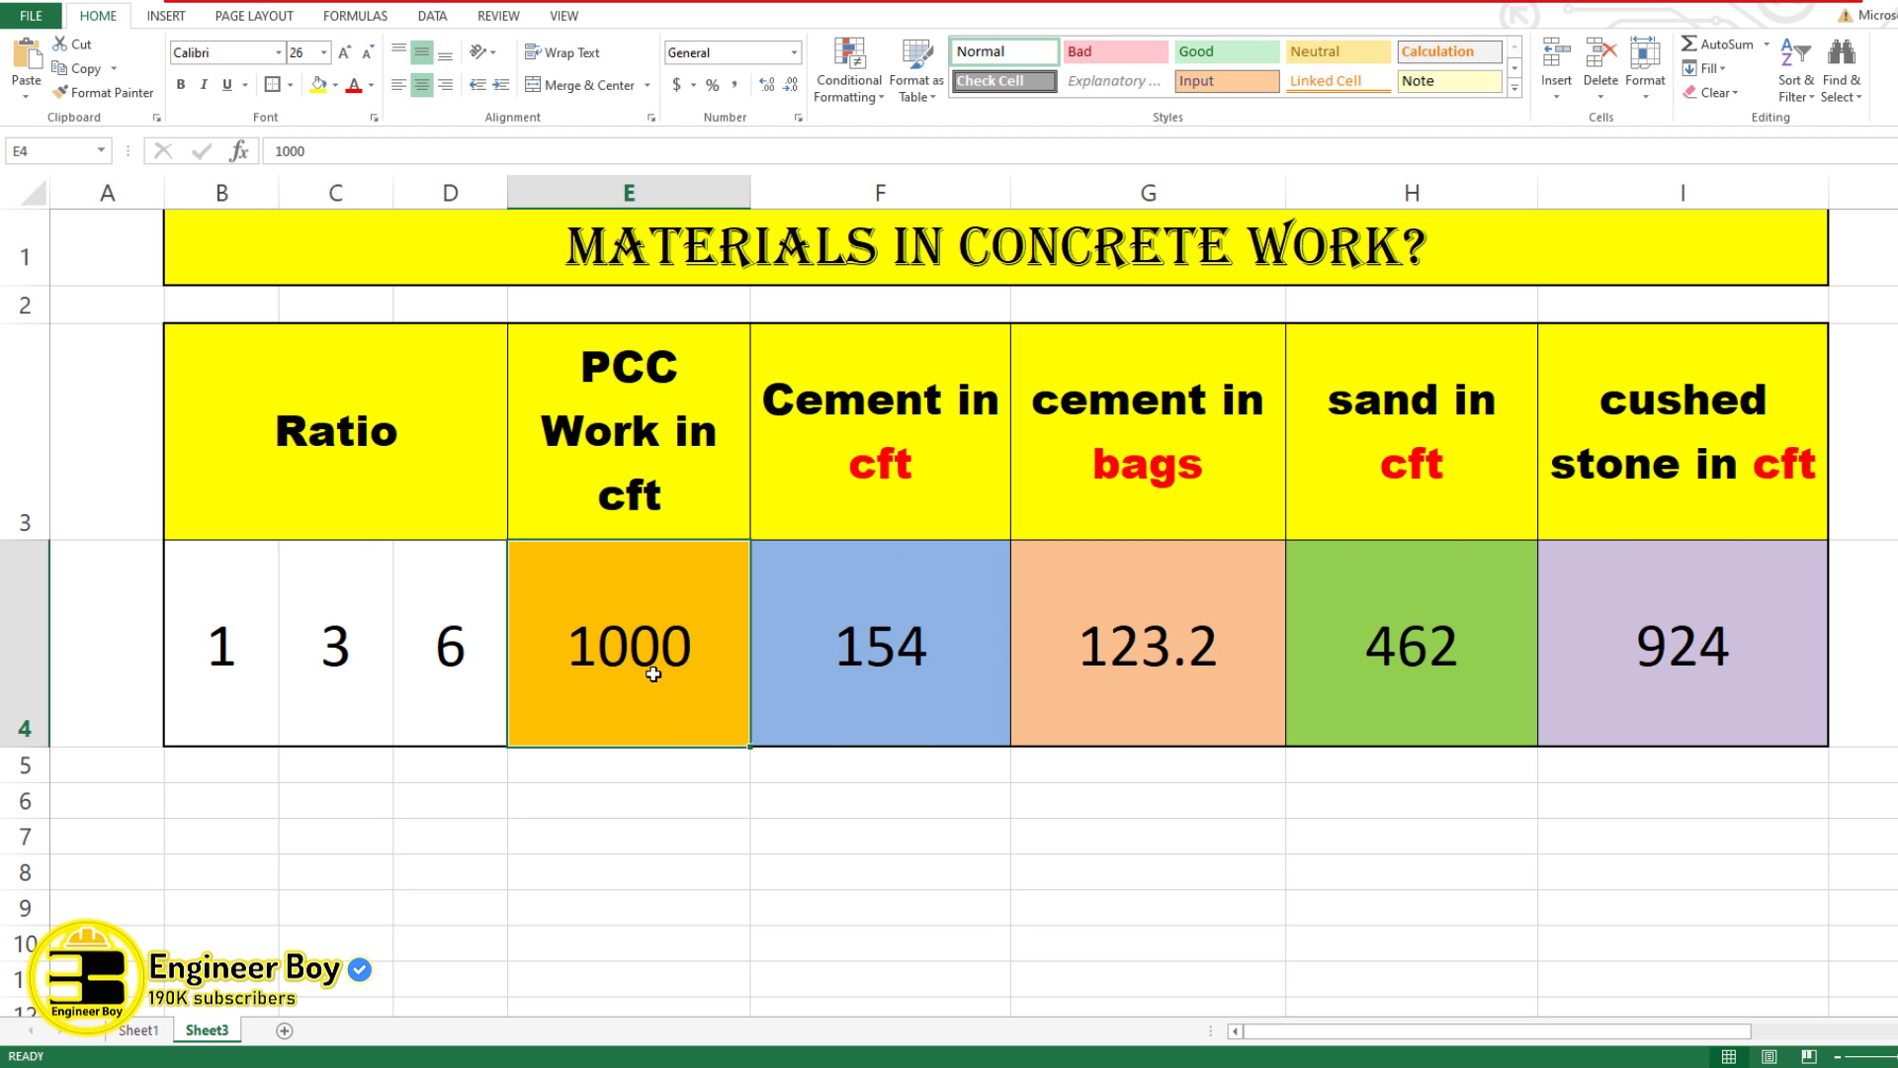
{"action": "type", "text": "500"}
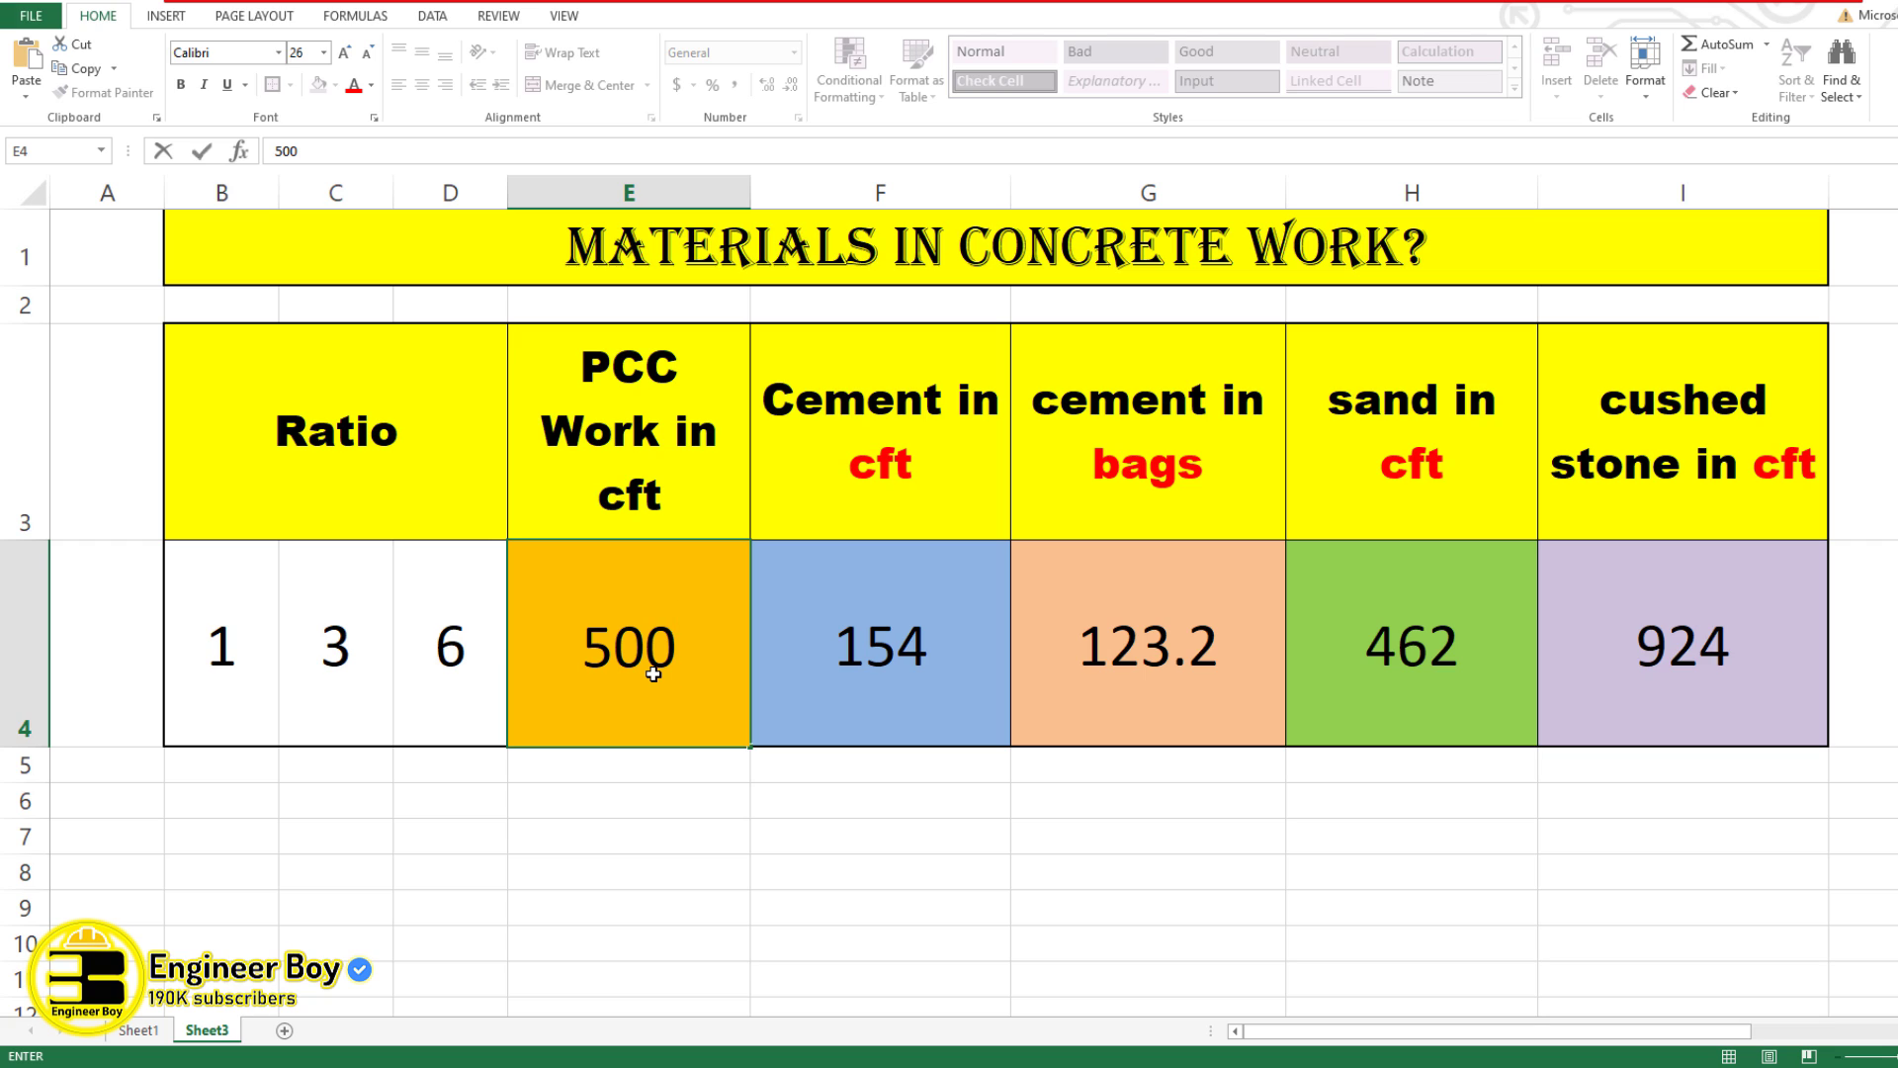
{"action": "key", "text": "Return"}
{"action": "left_click", "coordinate": [1552, 658]}
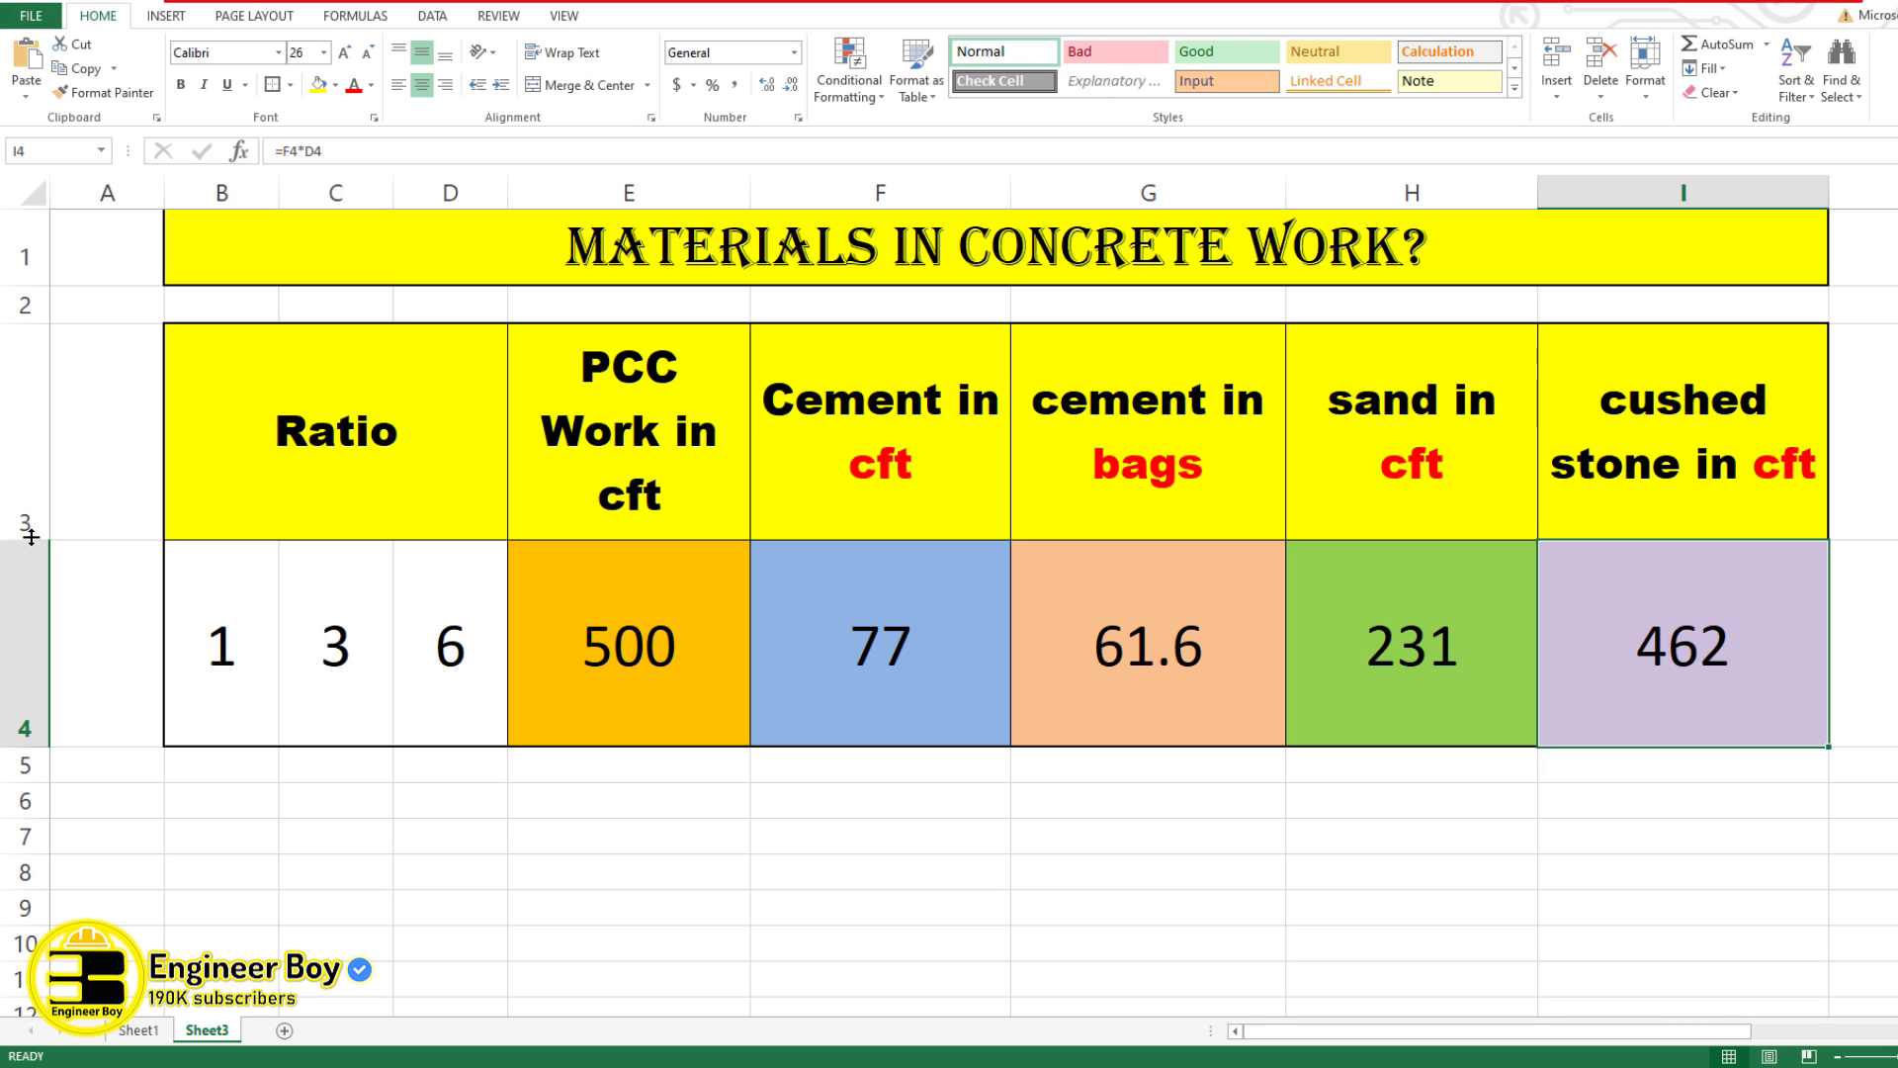
- Shorten the heading row 3 and results row 4, then select B7:I8 for a second table
{"action": "left_click_drag", "start_coordinate": [33, 540], "coordinate": [39, 446]}
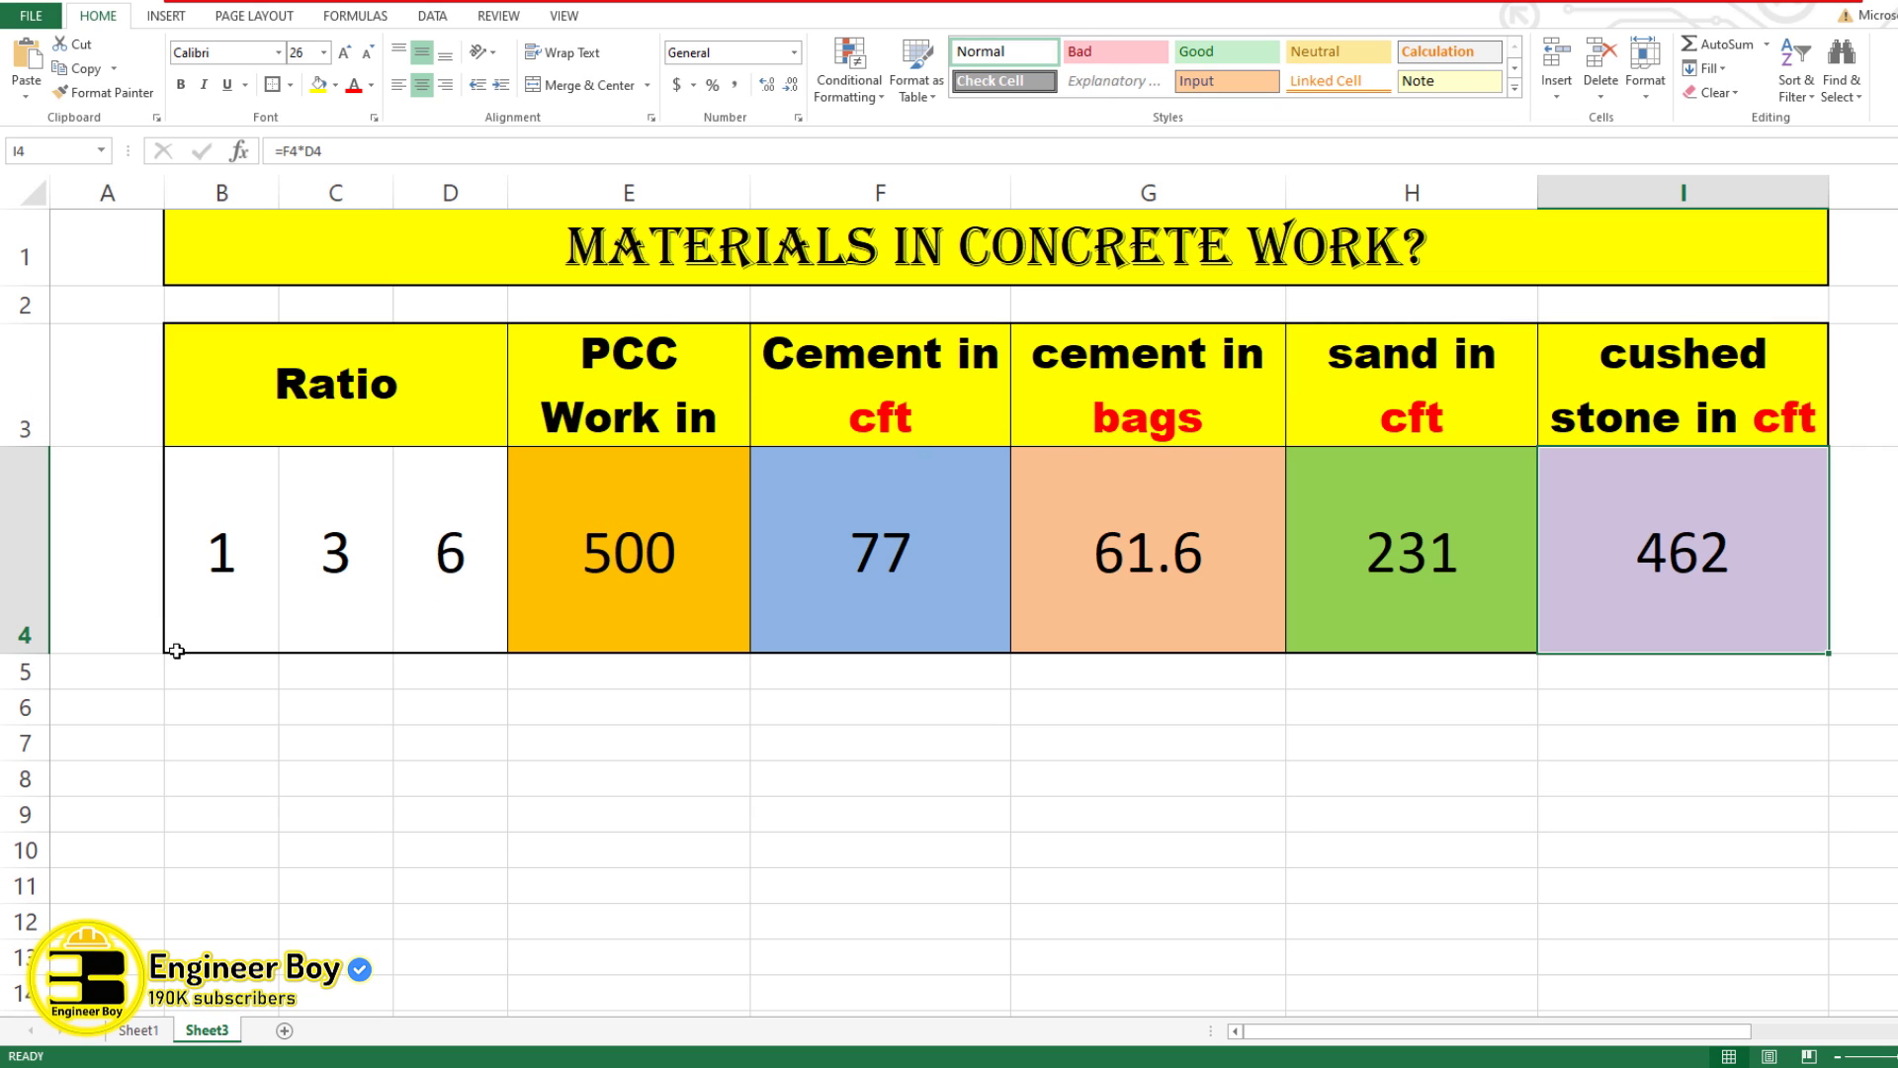
{"action": "left_click_drag", "start_coordinate": [35, 652], "coordinate": [44, 562]}
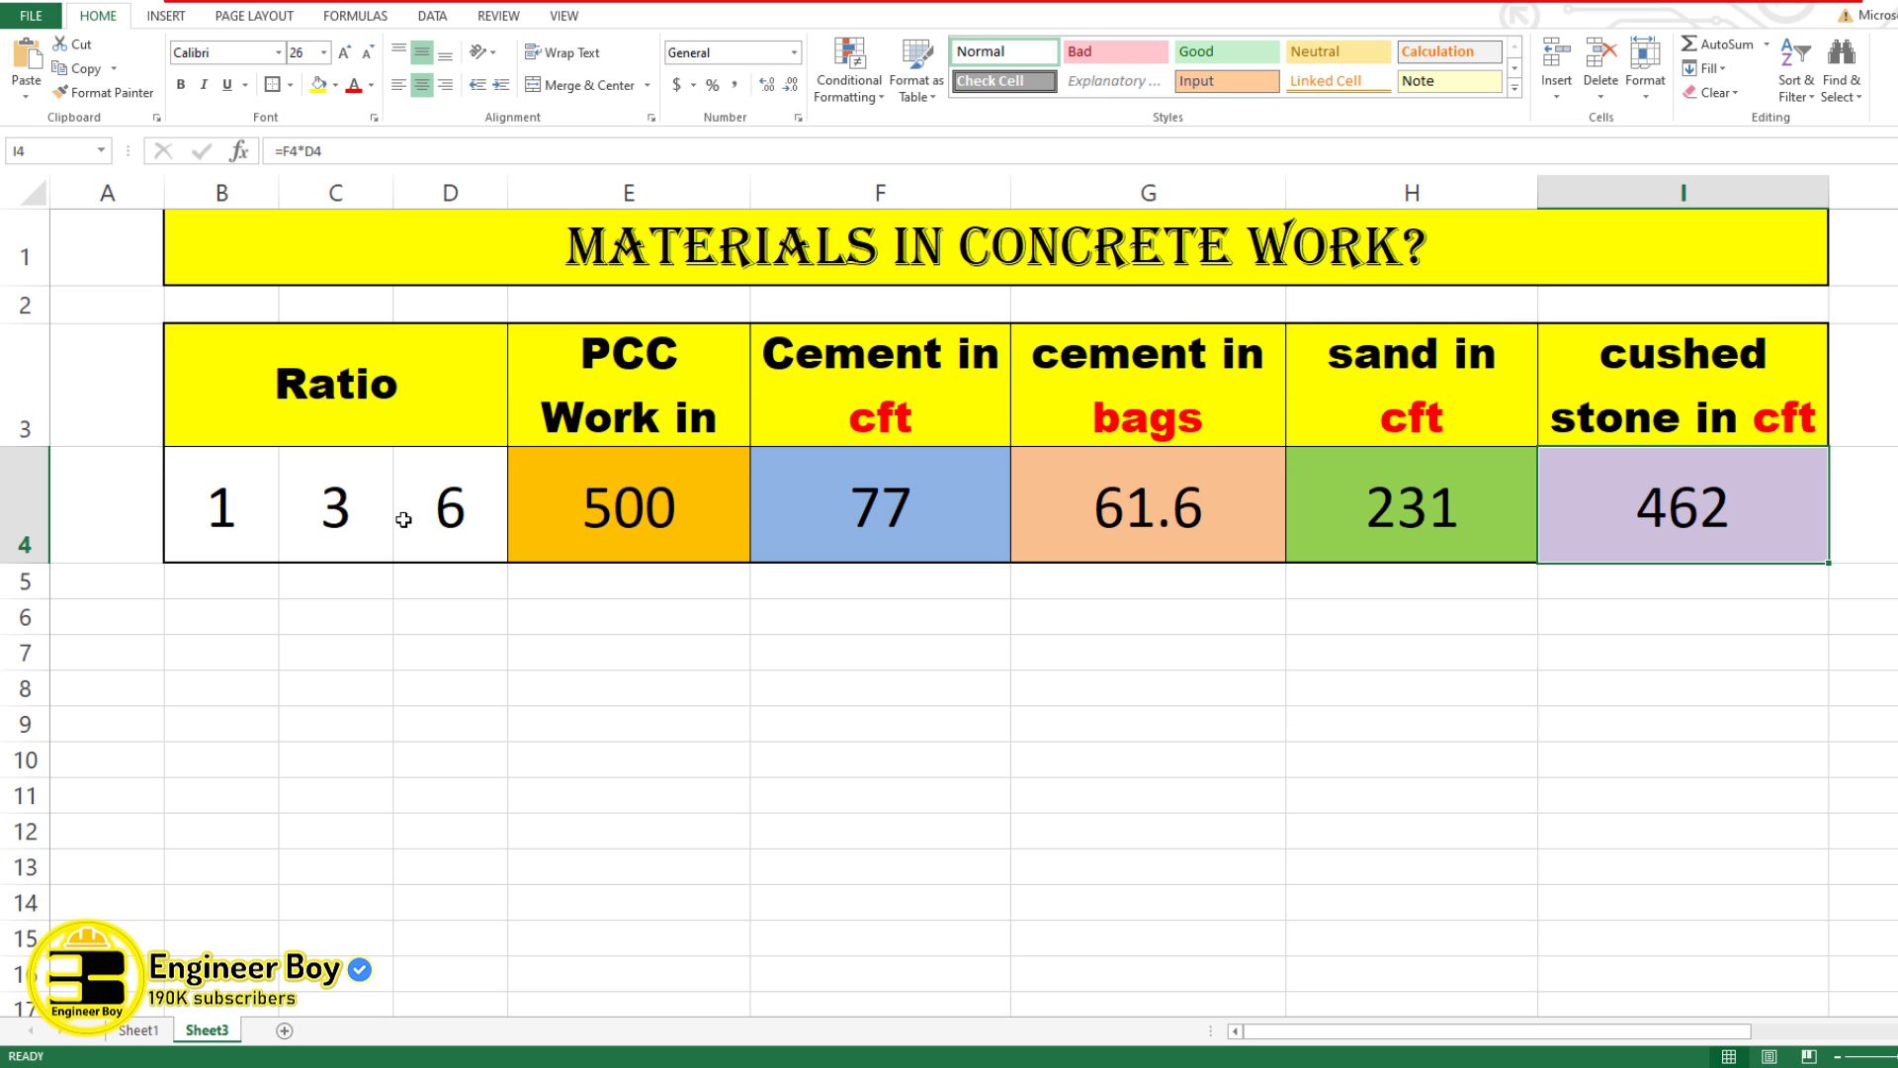
{"action": "left_click", "coordinate": [230, 644]}
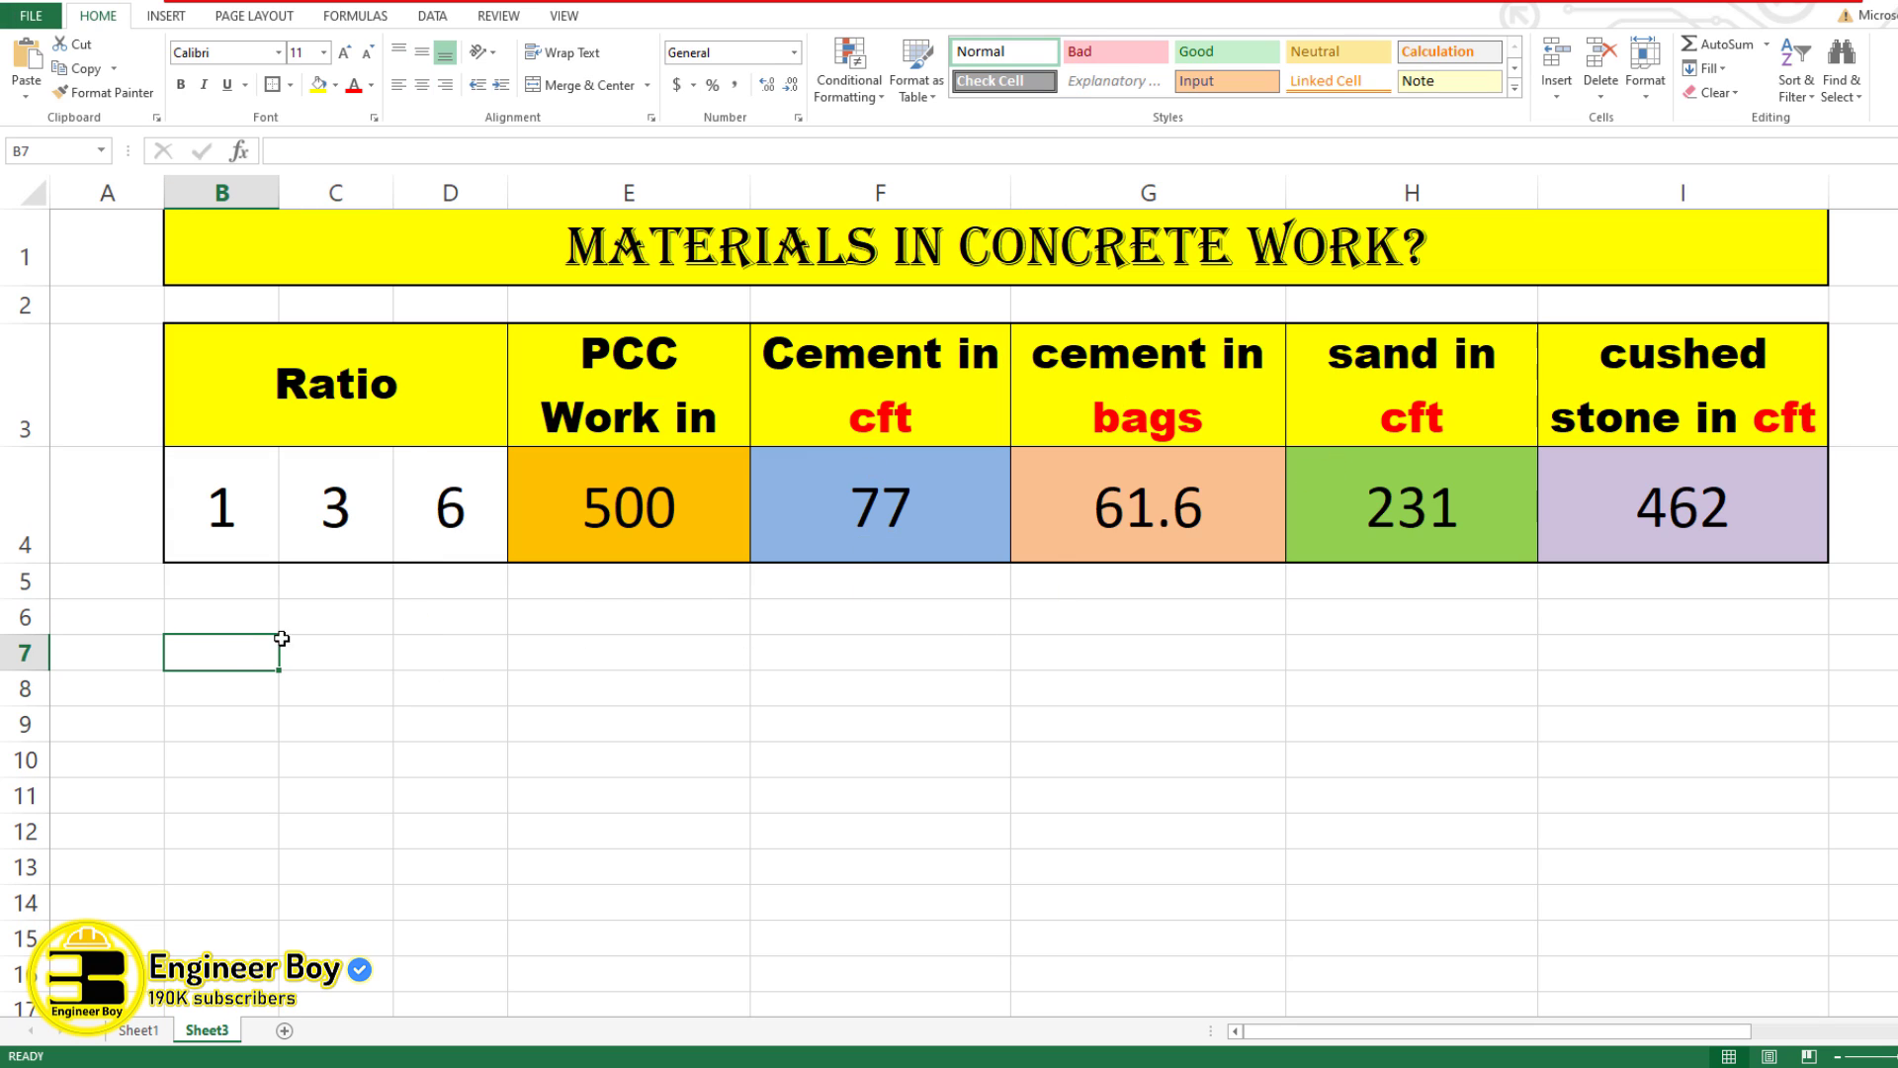
{"action": "left_click_drag", "start_coordinate": [263, 647], "coordinate": [1664, 672]}
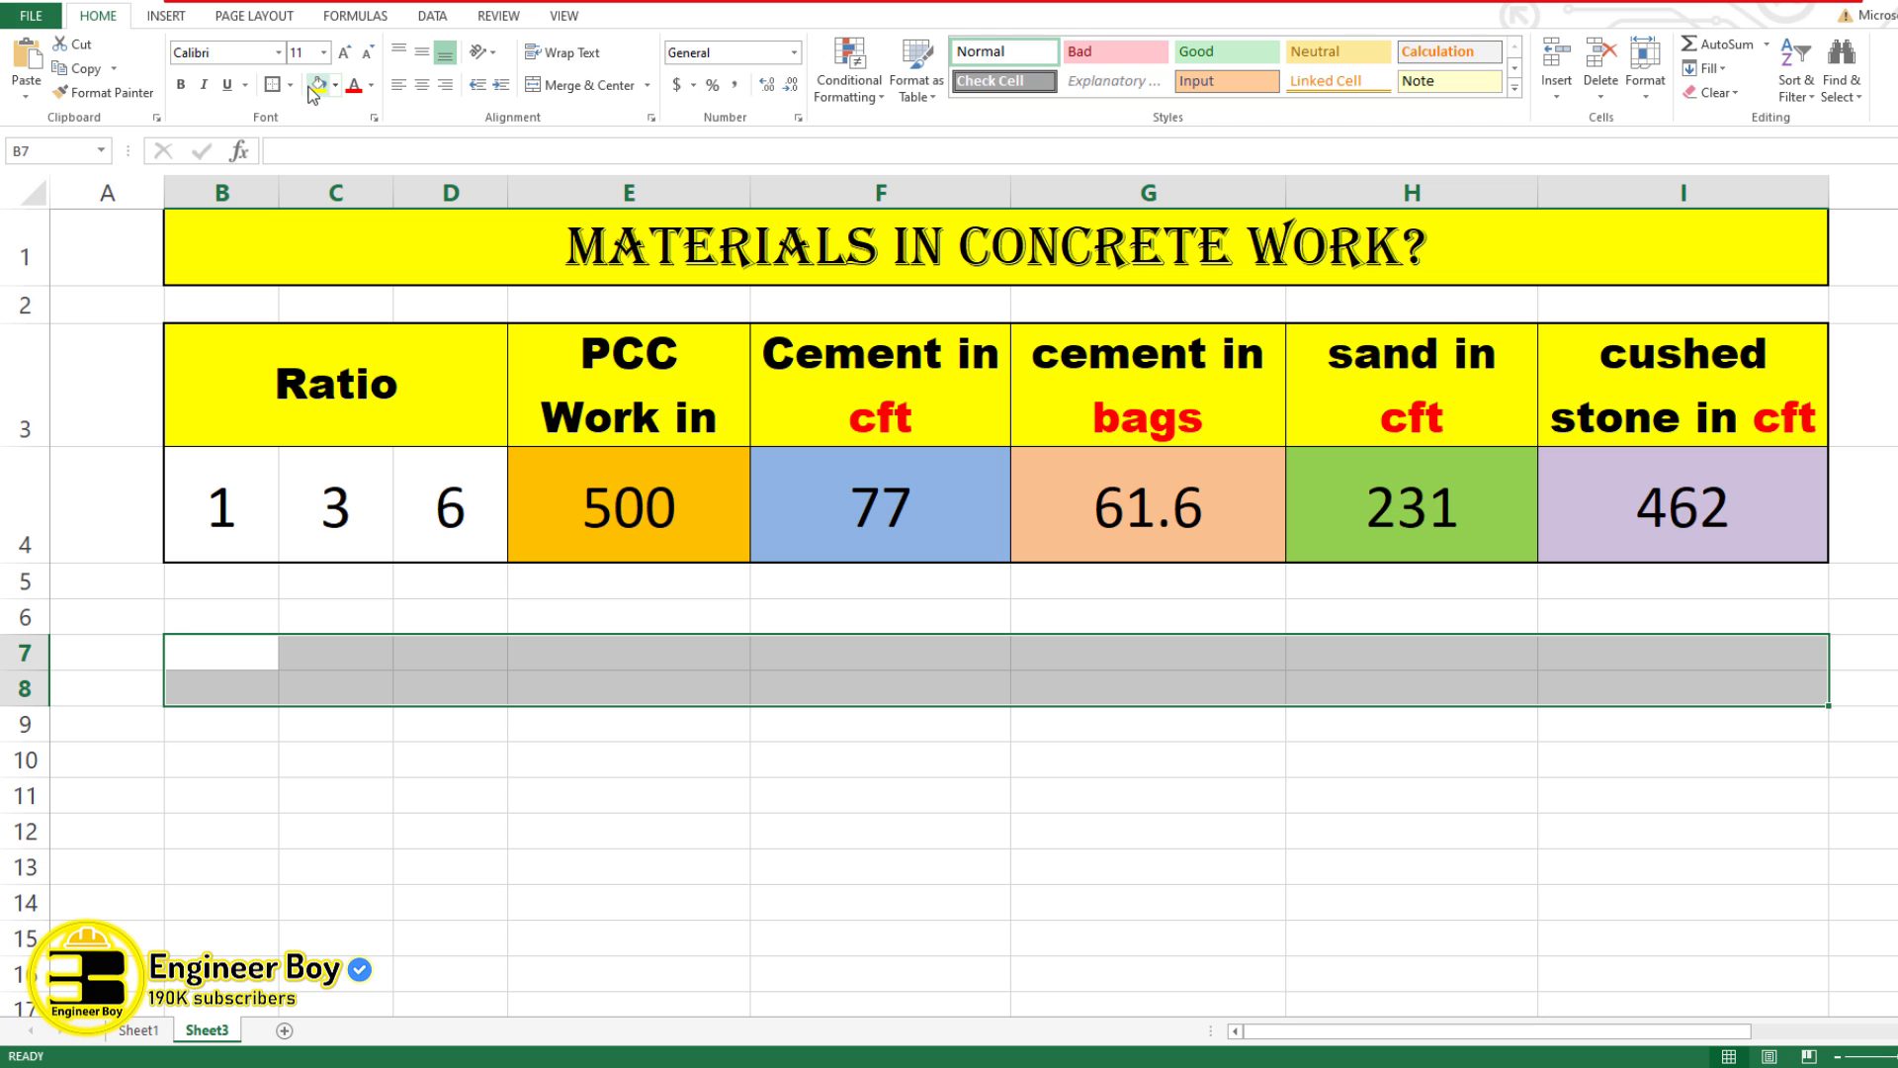
- Give B7:I8 a thick box border and gridlines on every cell
{"action": "left_click", "coordinate": [290, 84]}
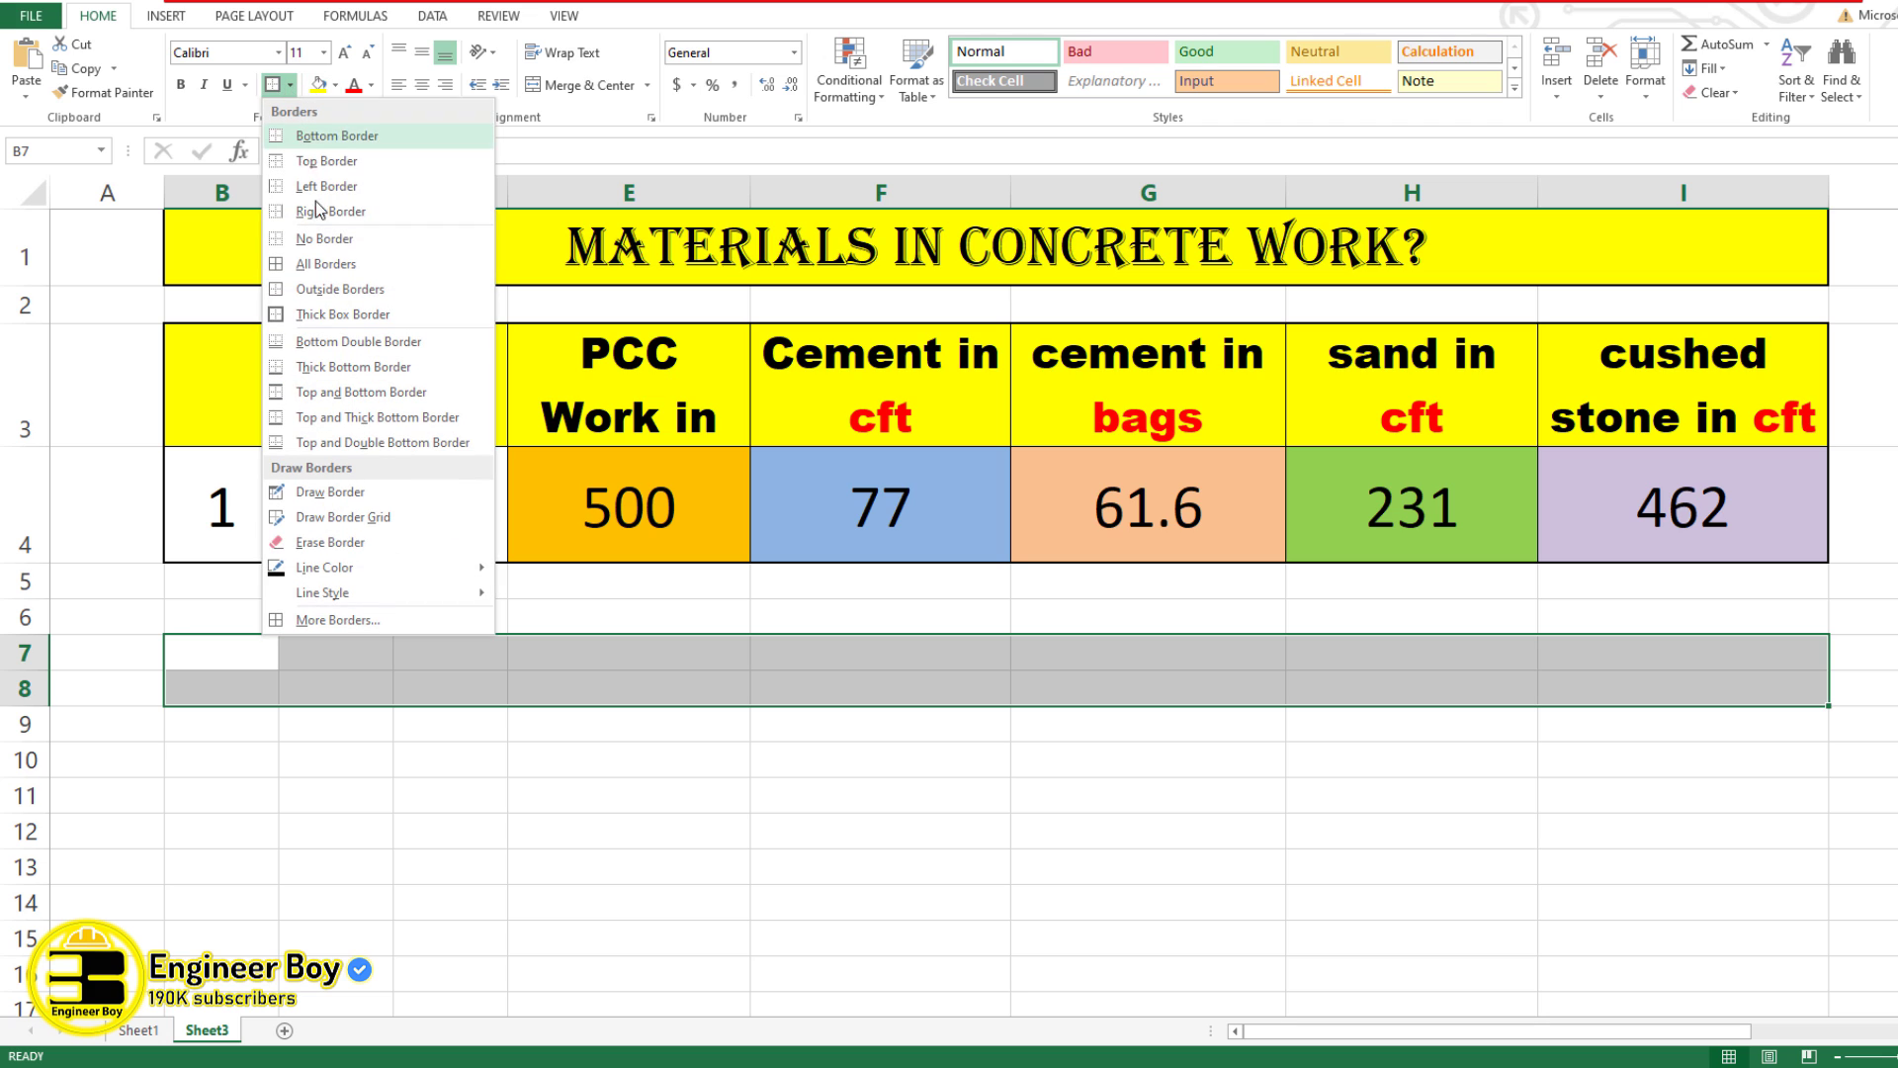
{"action": "left_click", "coordinate": [343, 314]}
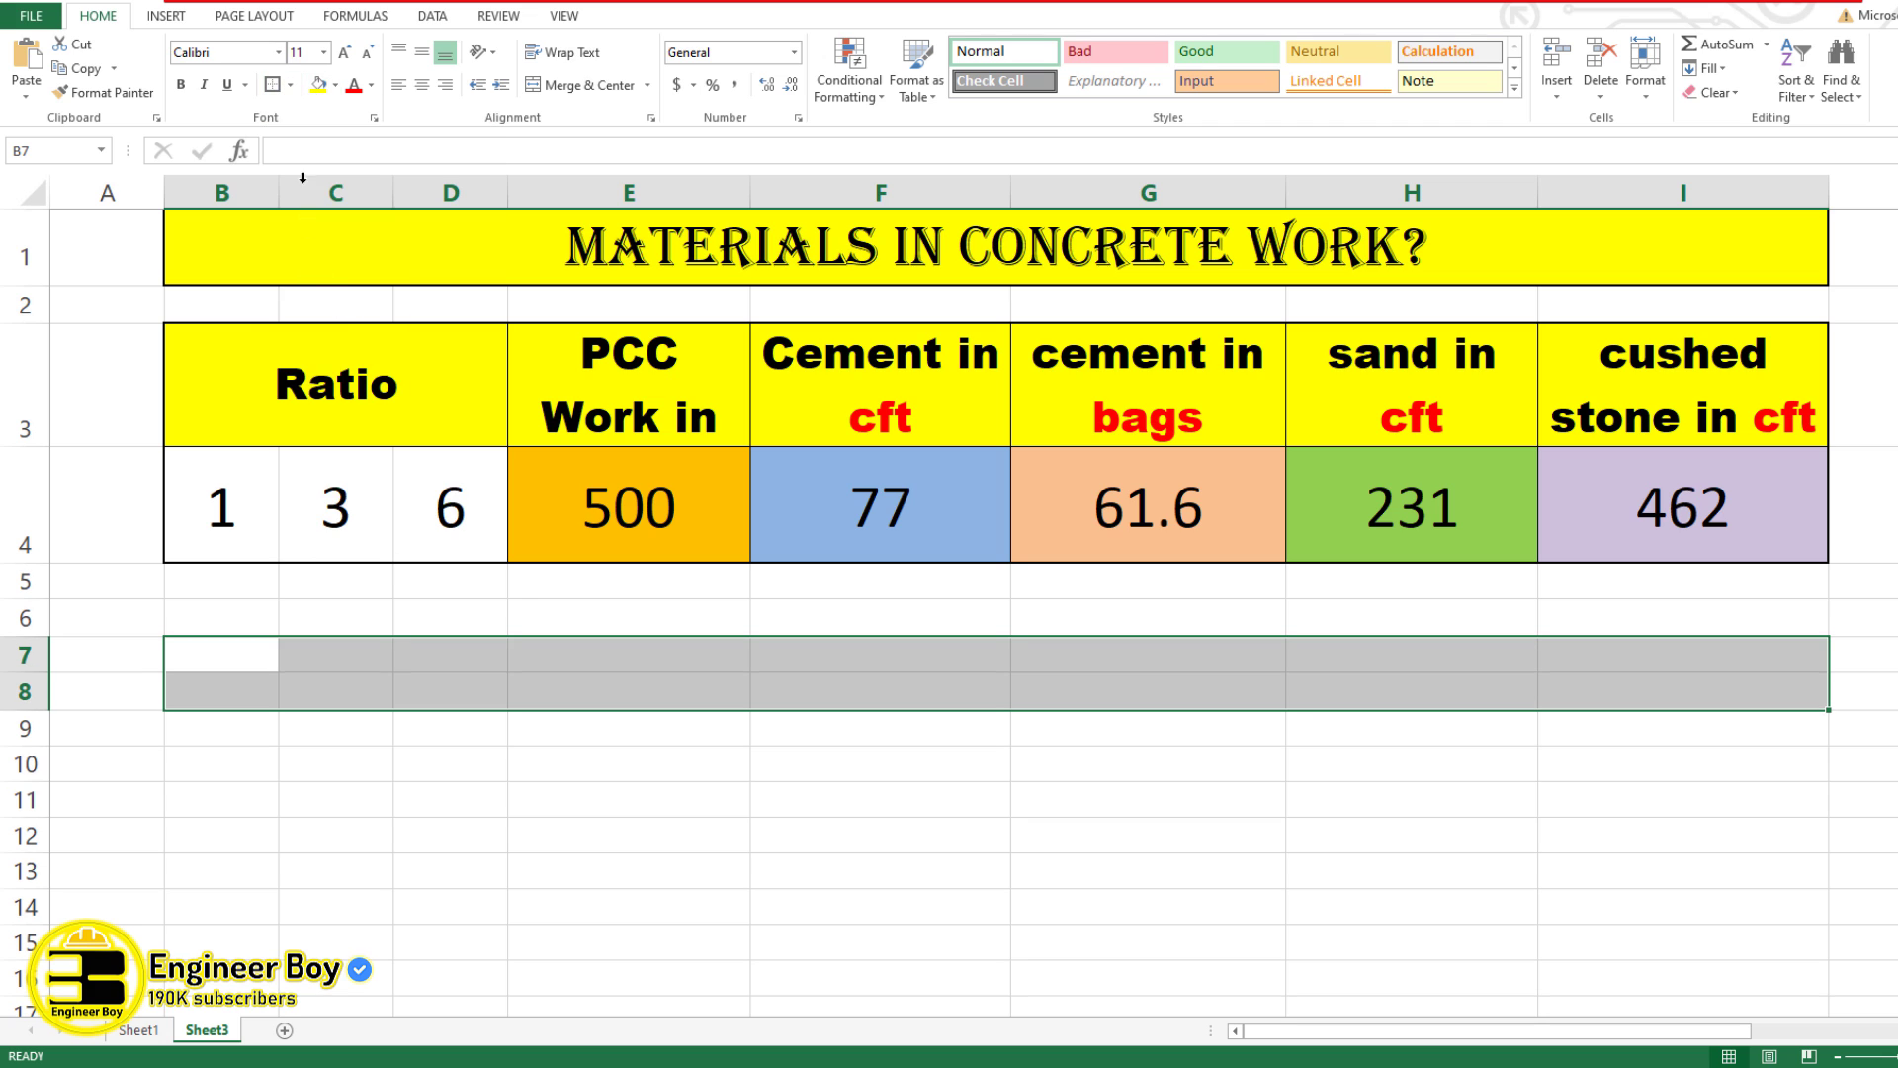
{"action": "left_click", "coordinate": [290, 84]}
{"action": "left_click", "coordinate": [331, 262]}
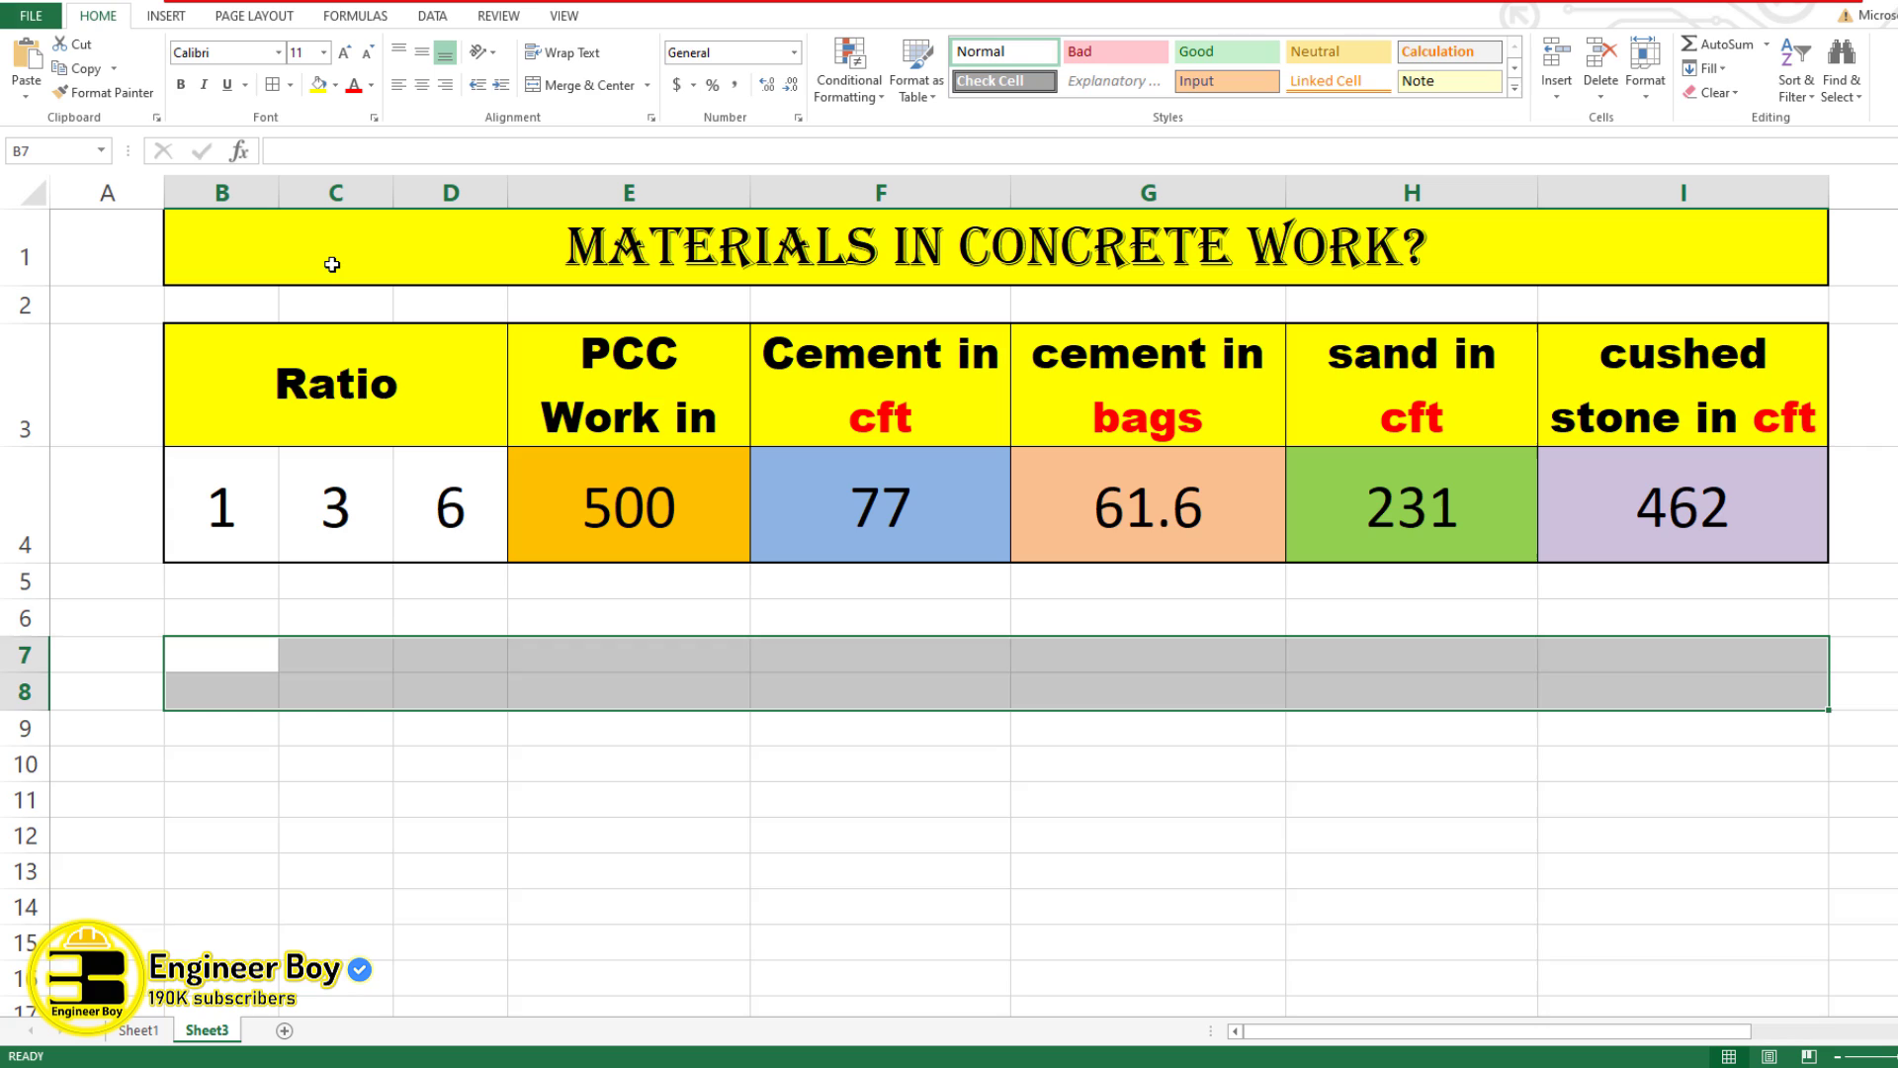
{"action": "left_click", "coordinate": [593, 791]}
- Merge and centre B7:D7 and type the heading 'Ratio'
{"action": "left_click_drag", "start_coordinate": [277, 655], "coordinate": [423, 657]}
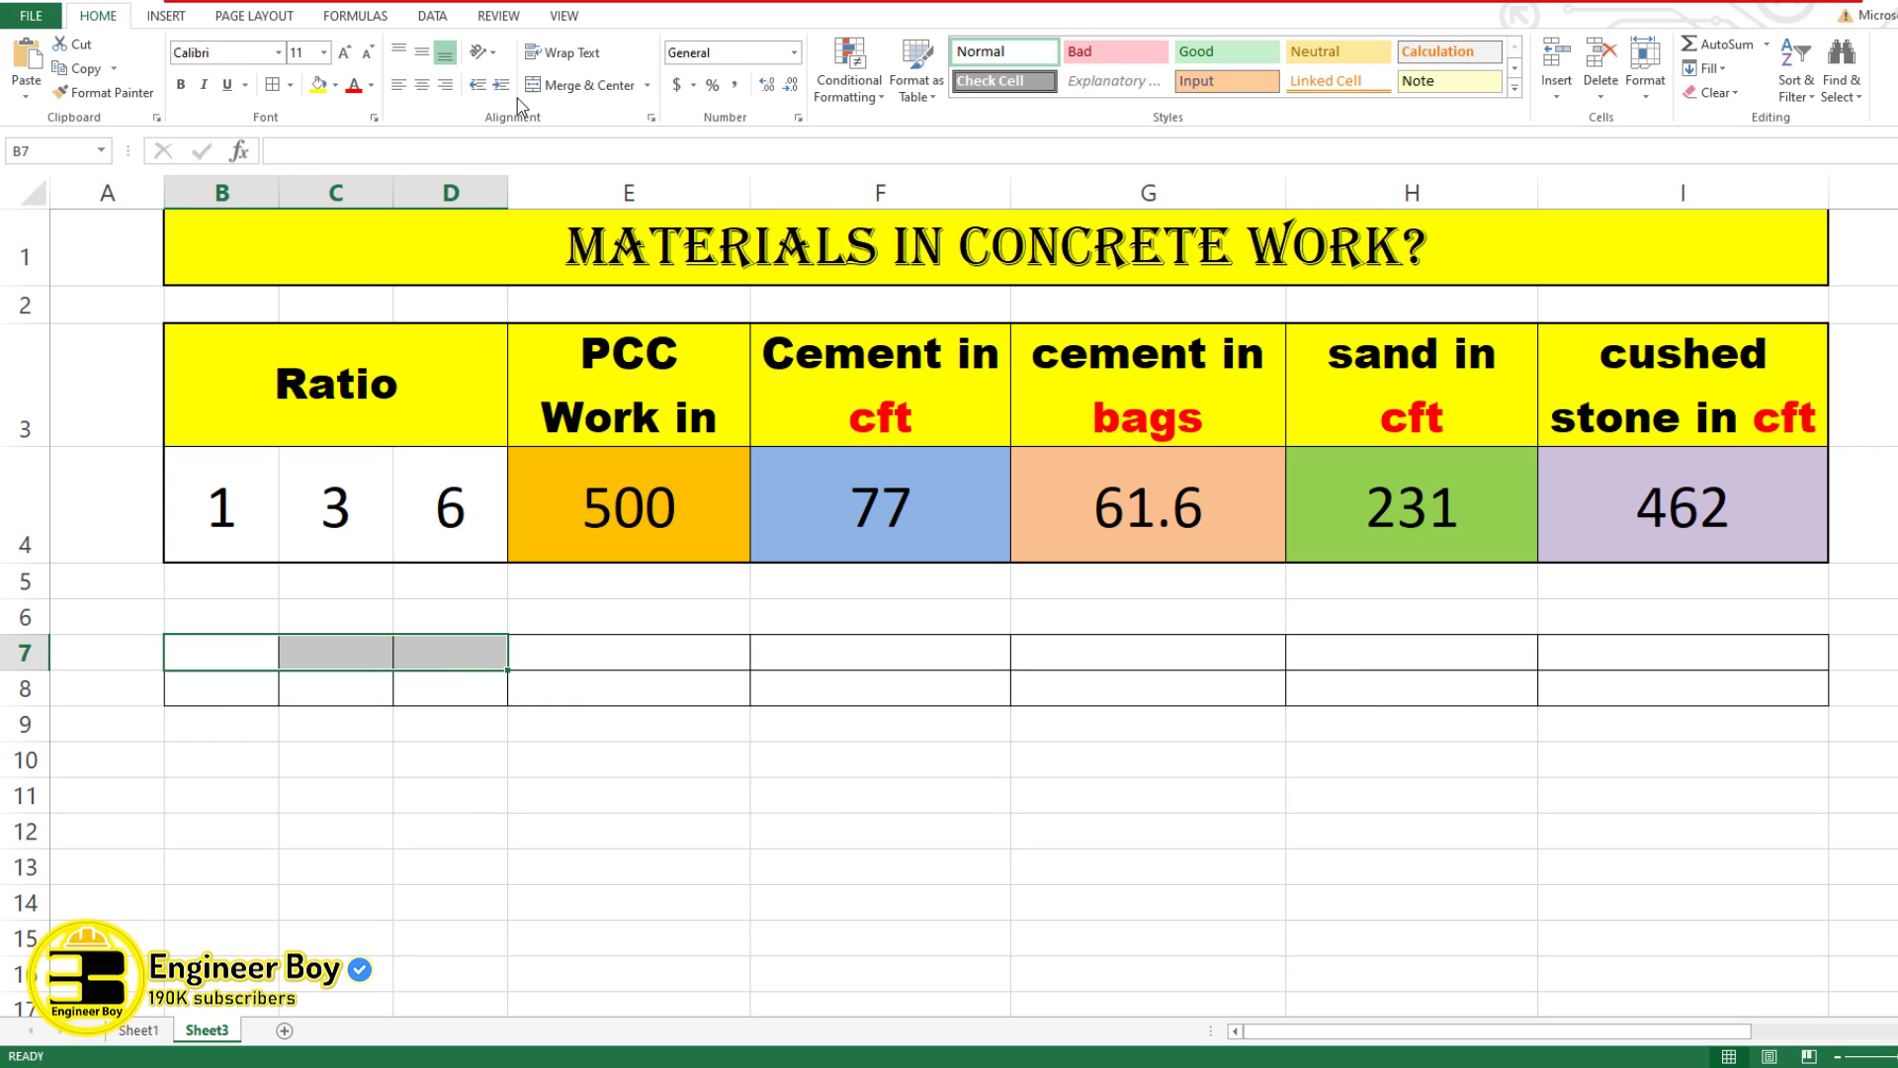
{"action": "left_click", "coordinate": [583, 85]}
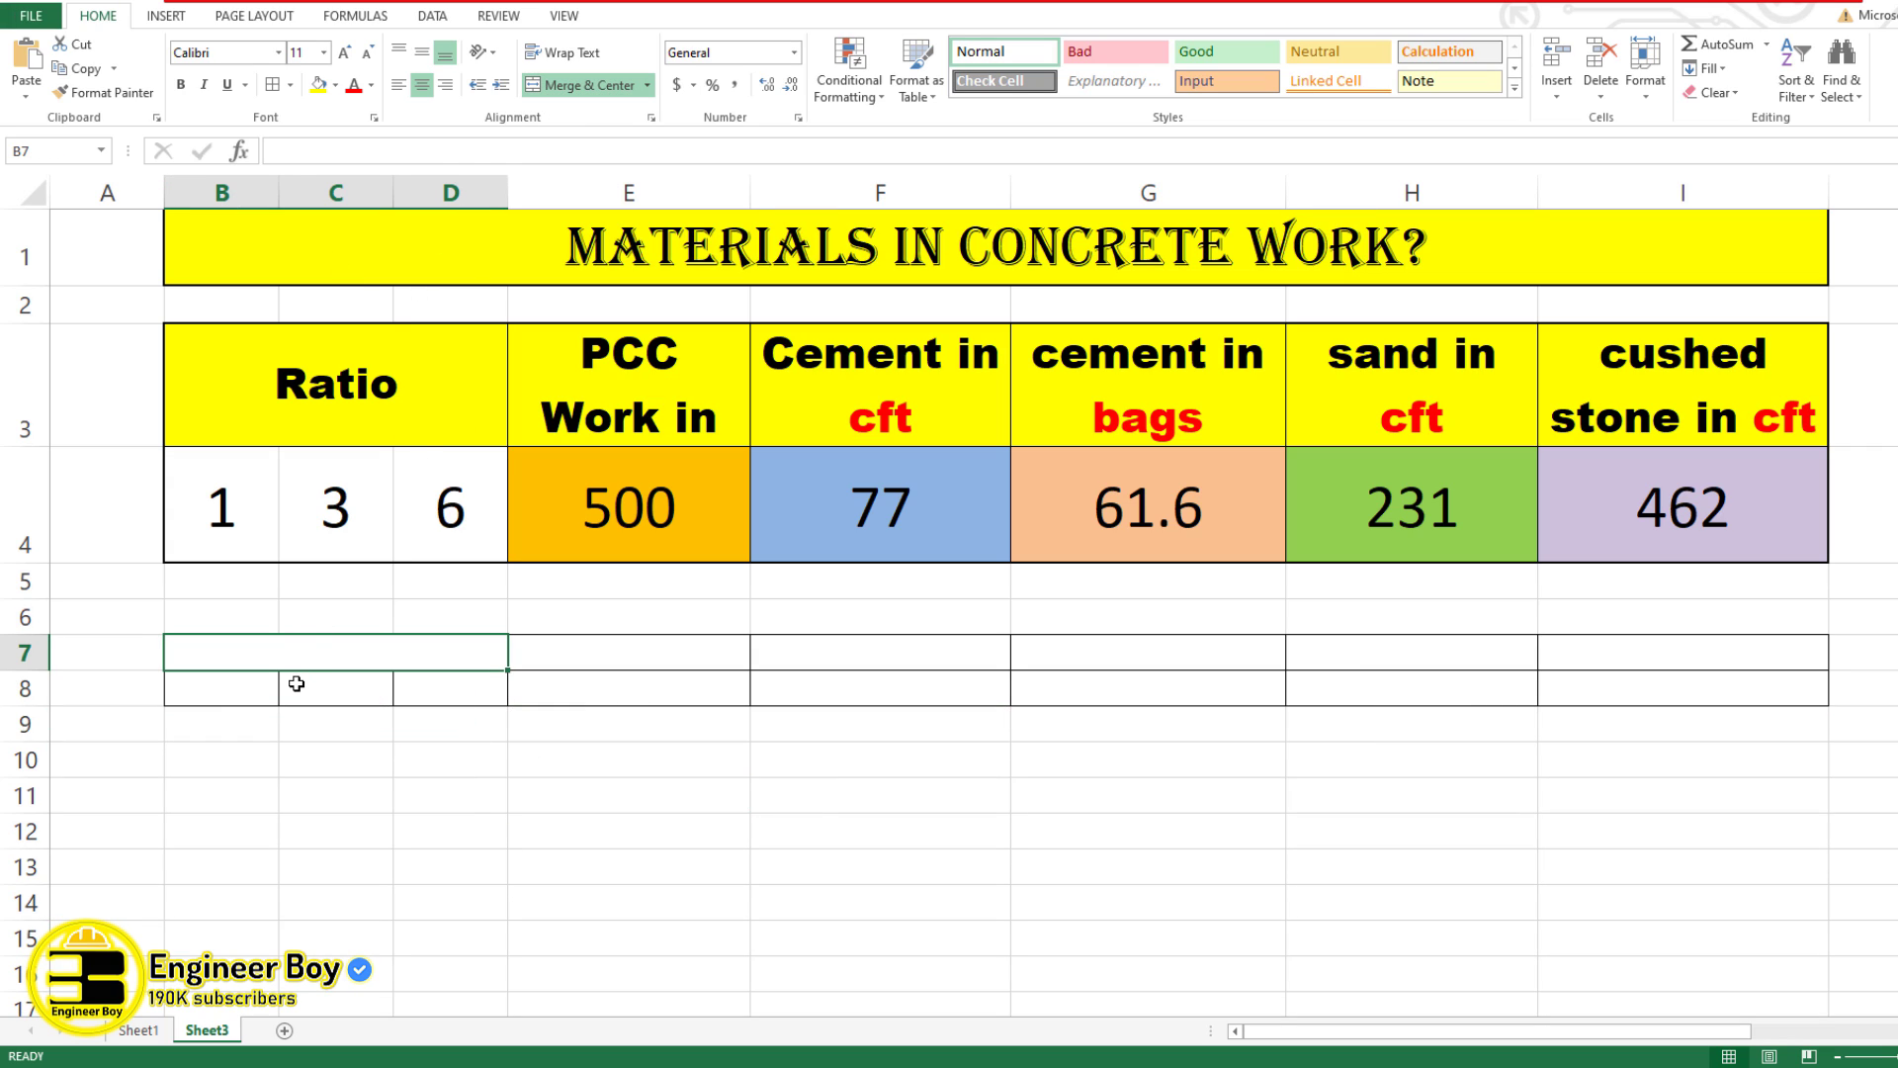
{"action": "type", "text": "Ratio"}
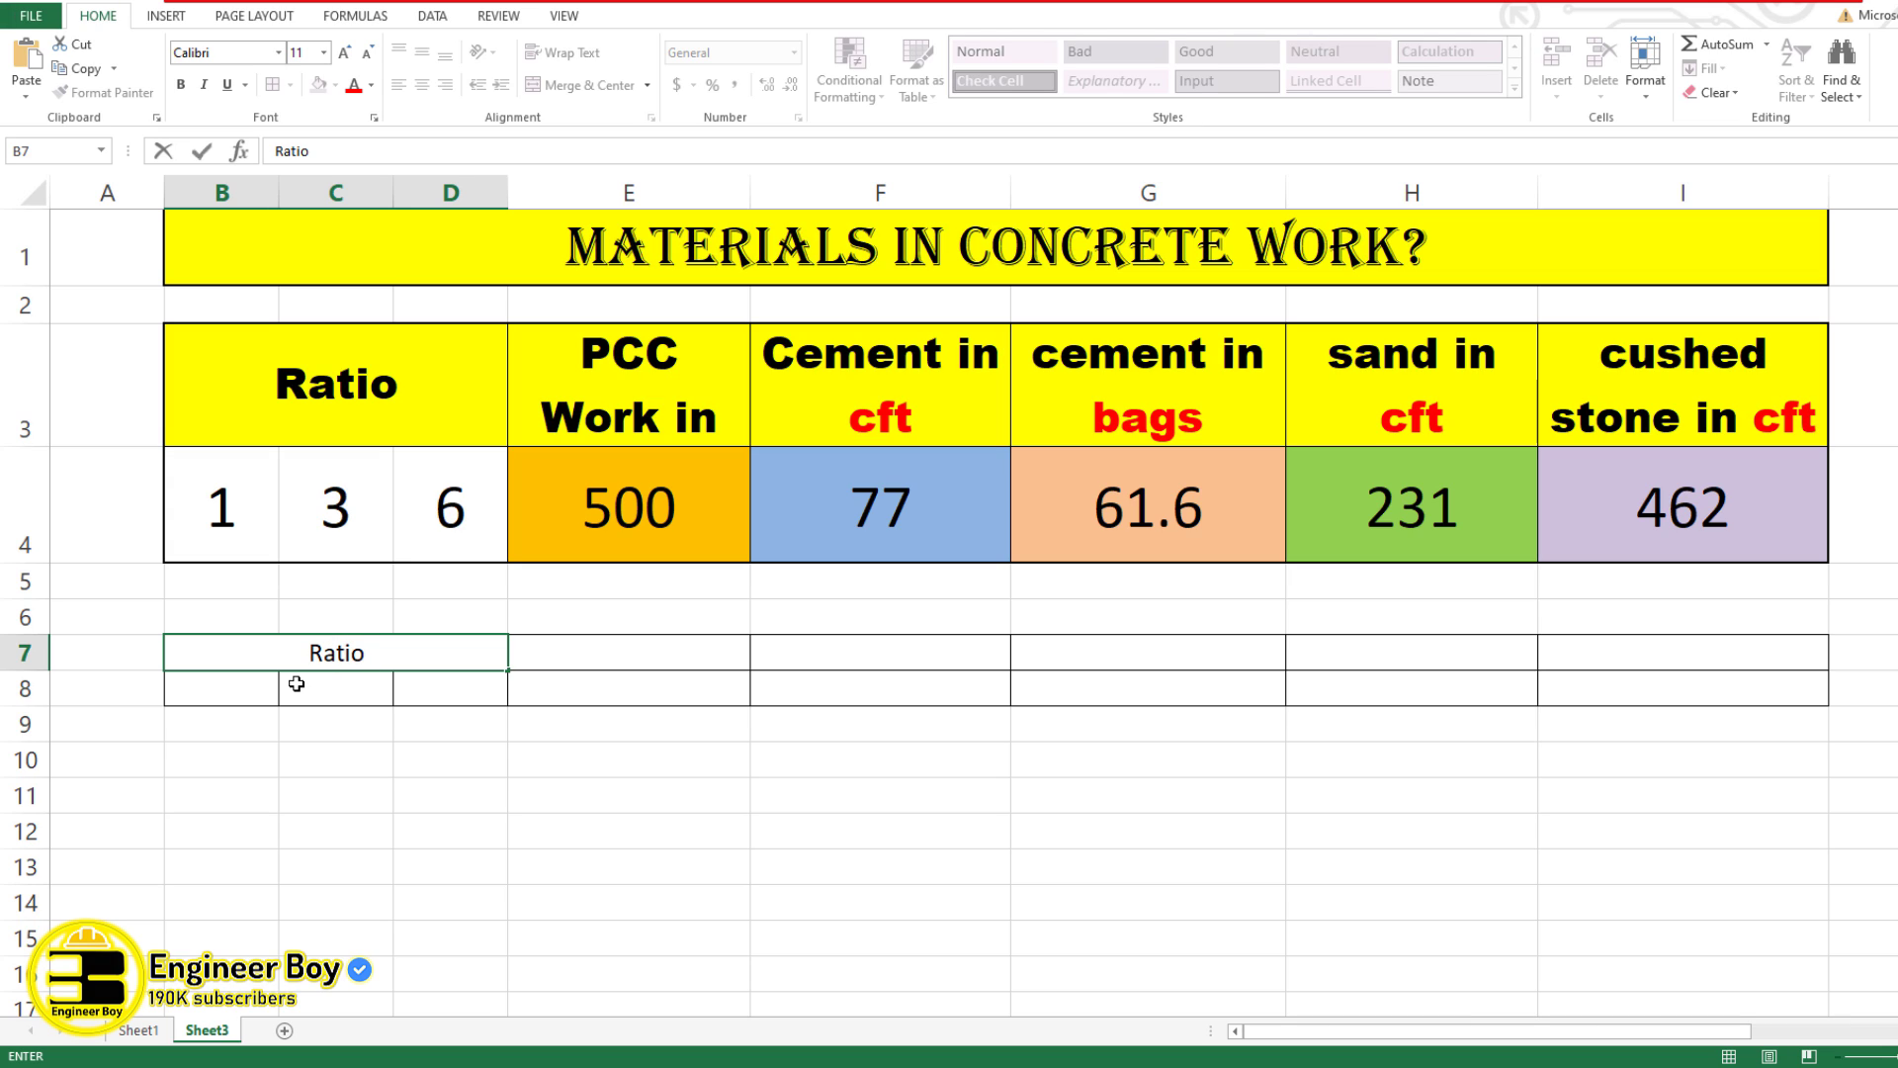
- Copy the PCC Work in cft and Cement in cft headings into E7 and F7
{"action": "left_click", "coordinate": [662, 658]}
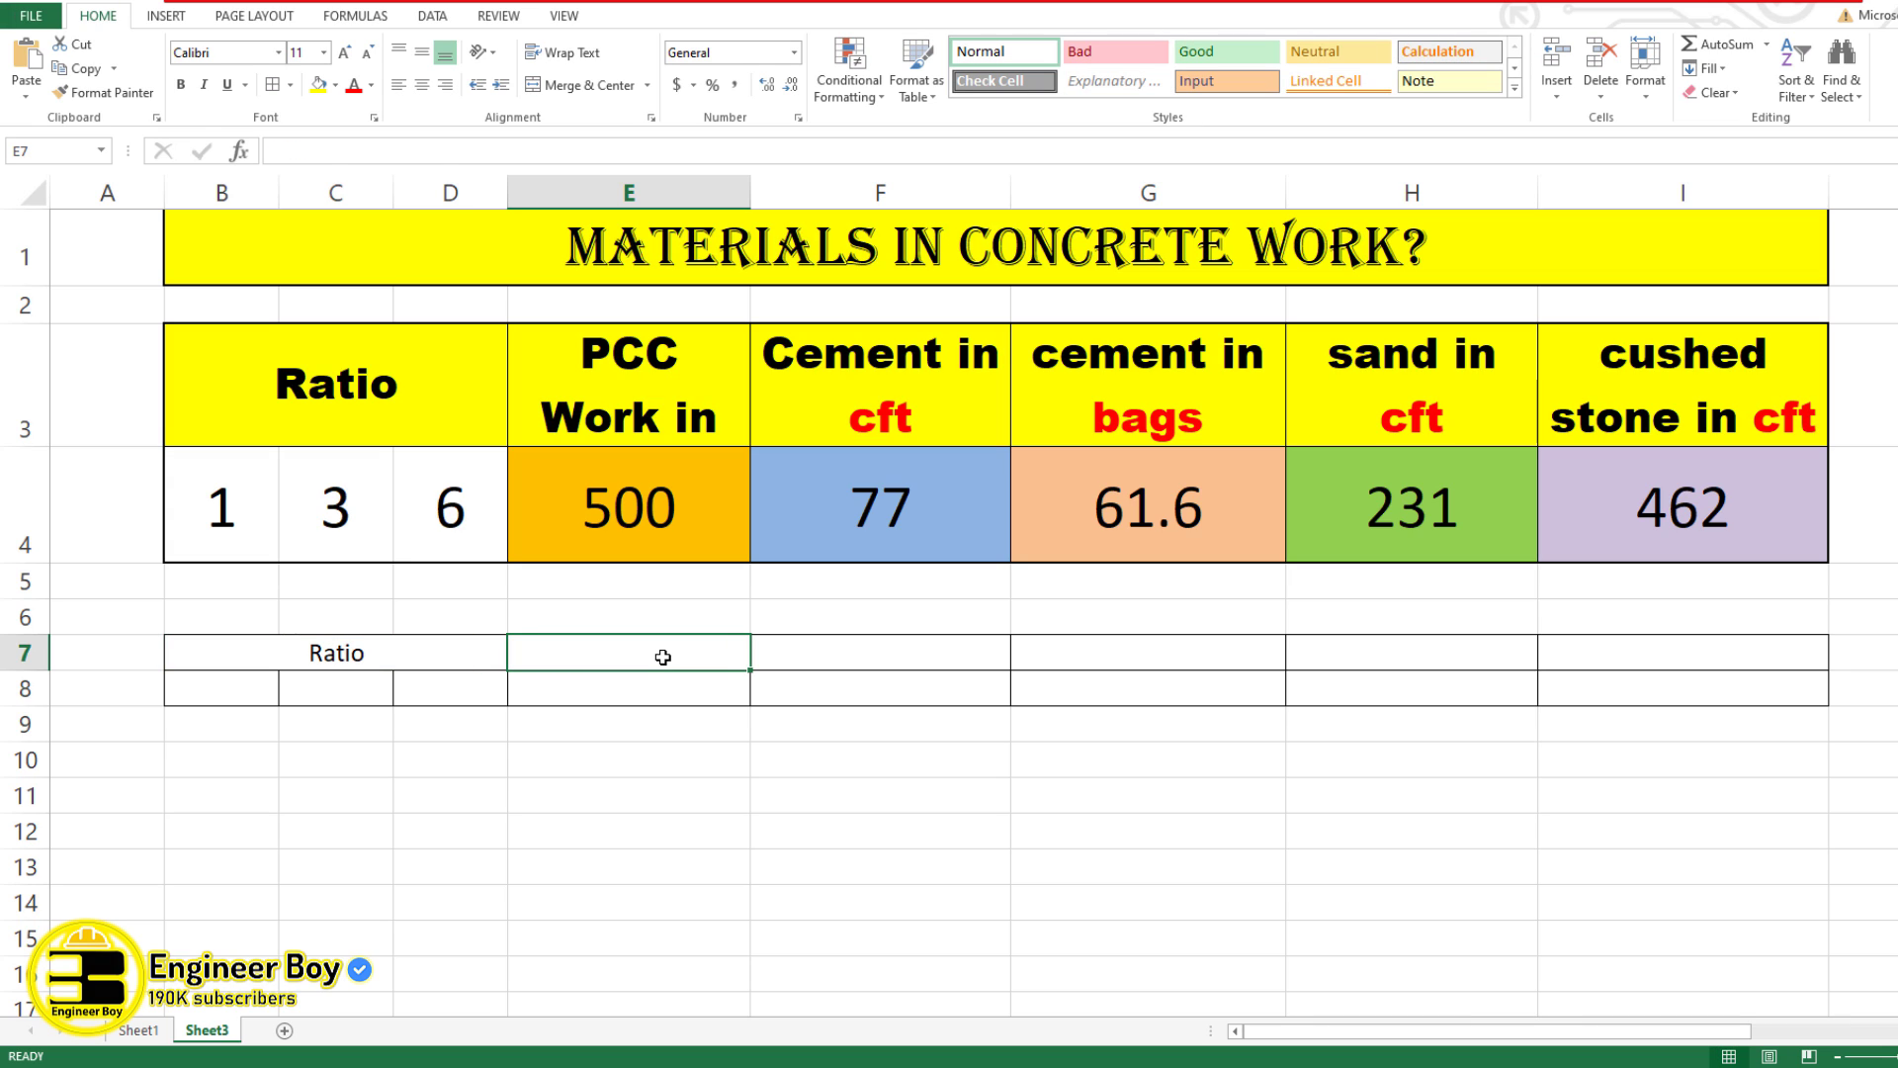
{"action": "type", "text": "P"}
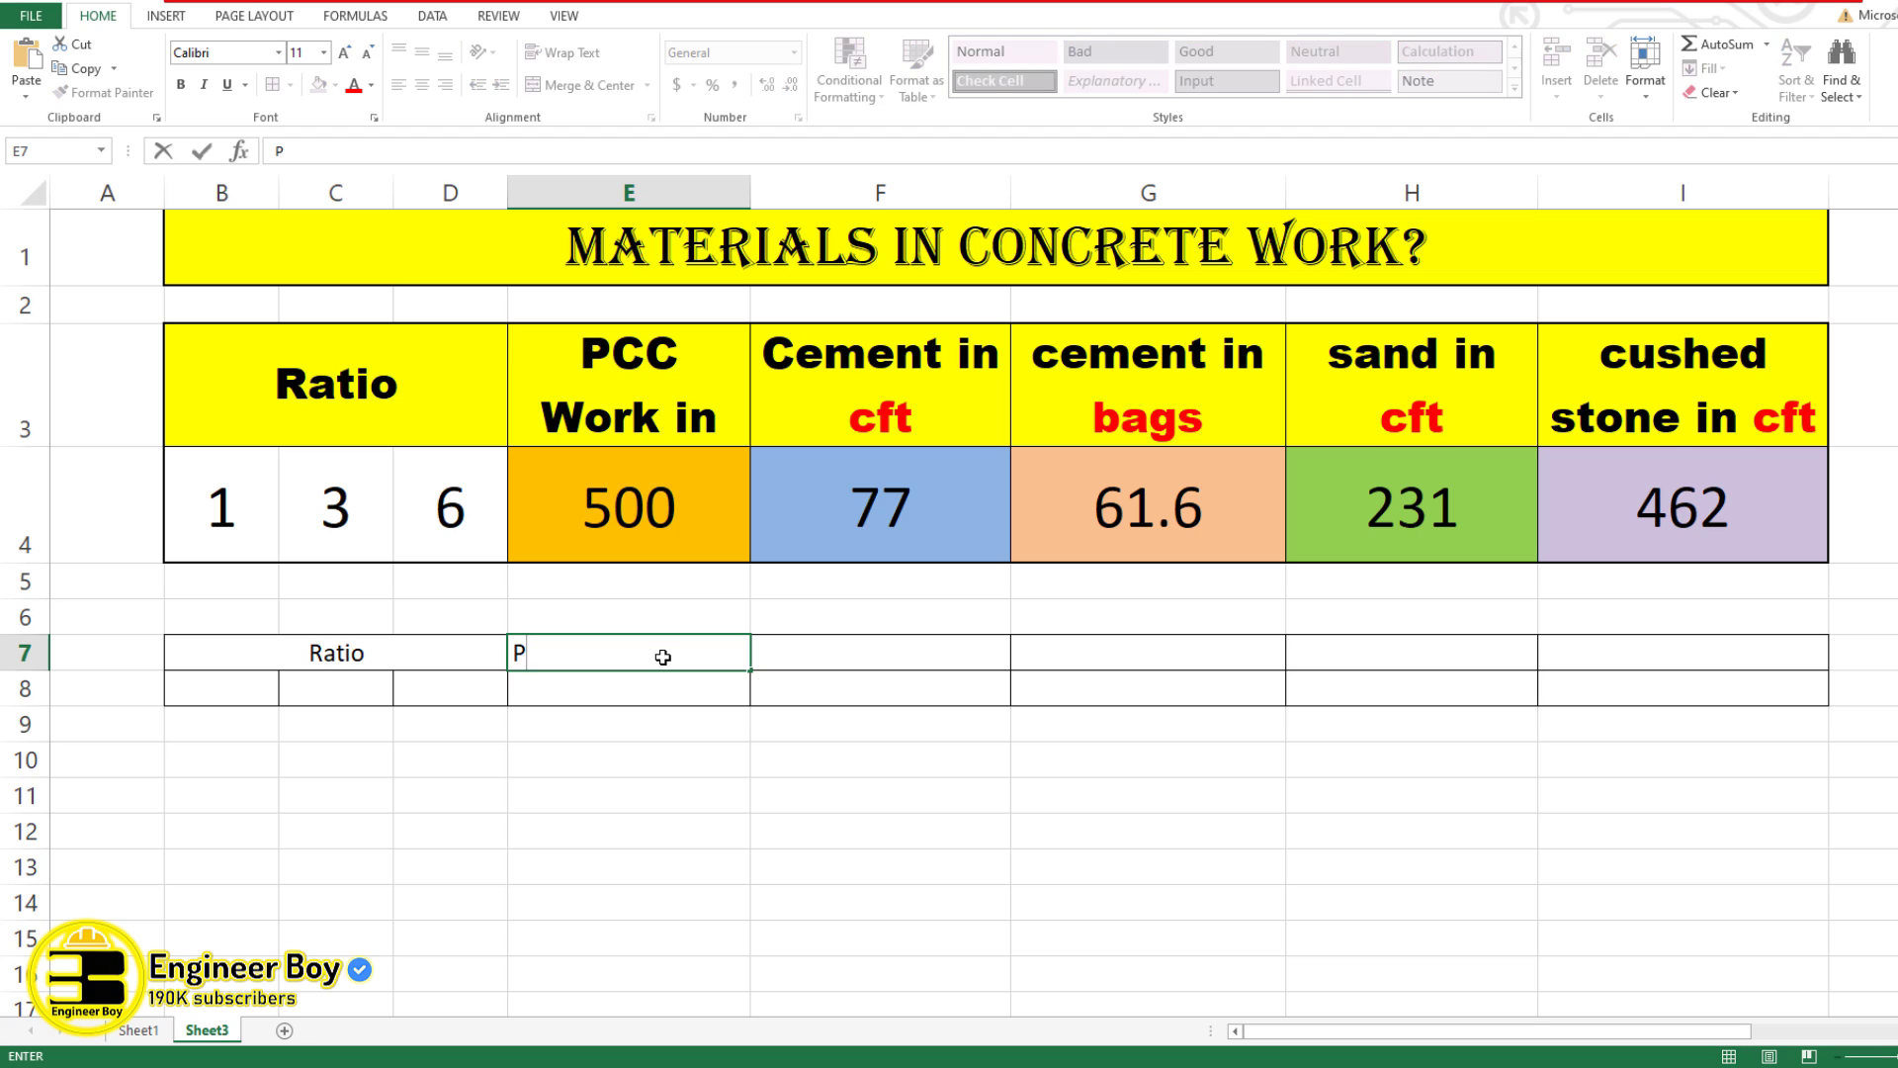
{"action": "key", "text": "Escape"}
{"action": "left_click", "coordinate": [566, 413]}
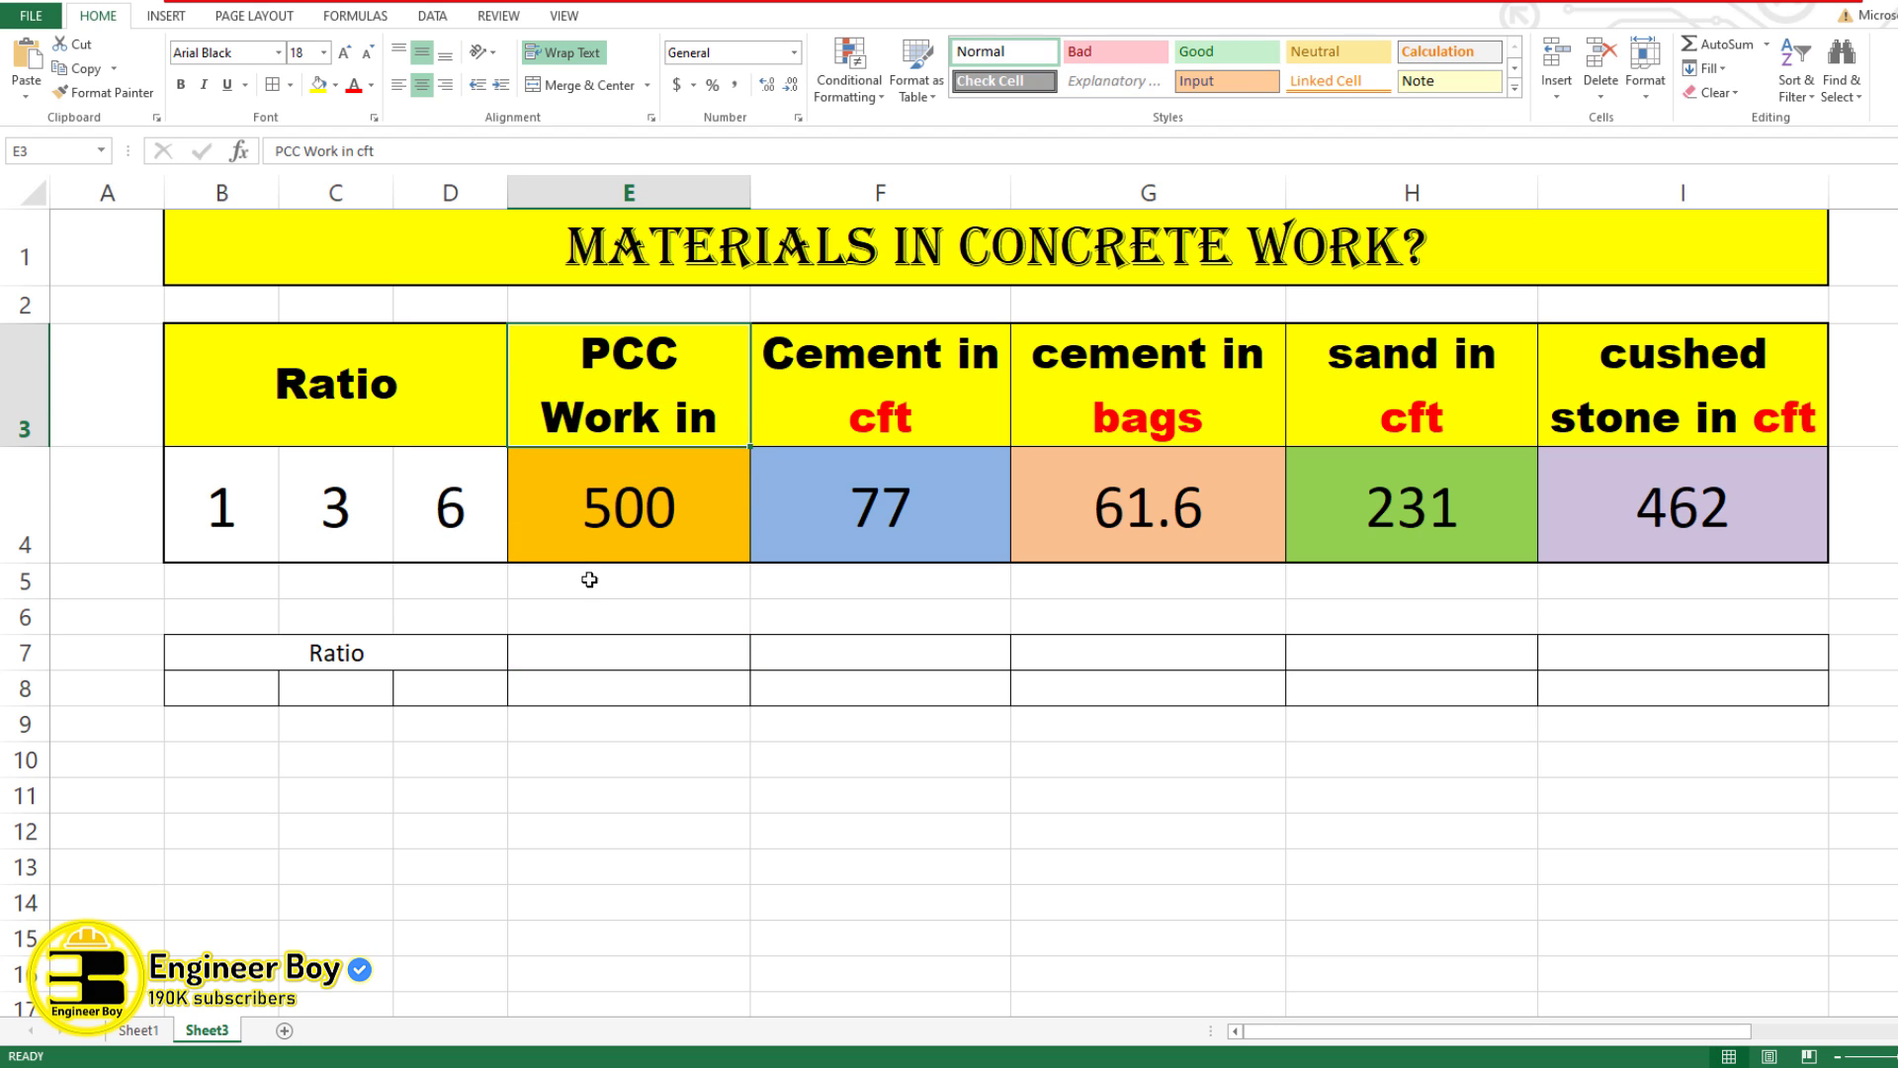
{"action": "key", "text": "ctrl+c"}
{"action": "left_click", "coordinate": [668, 645]}
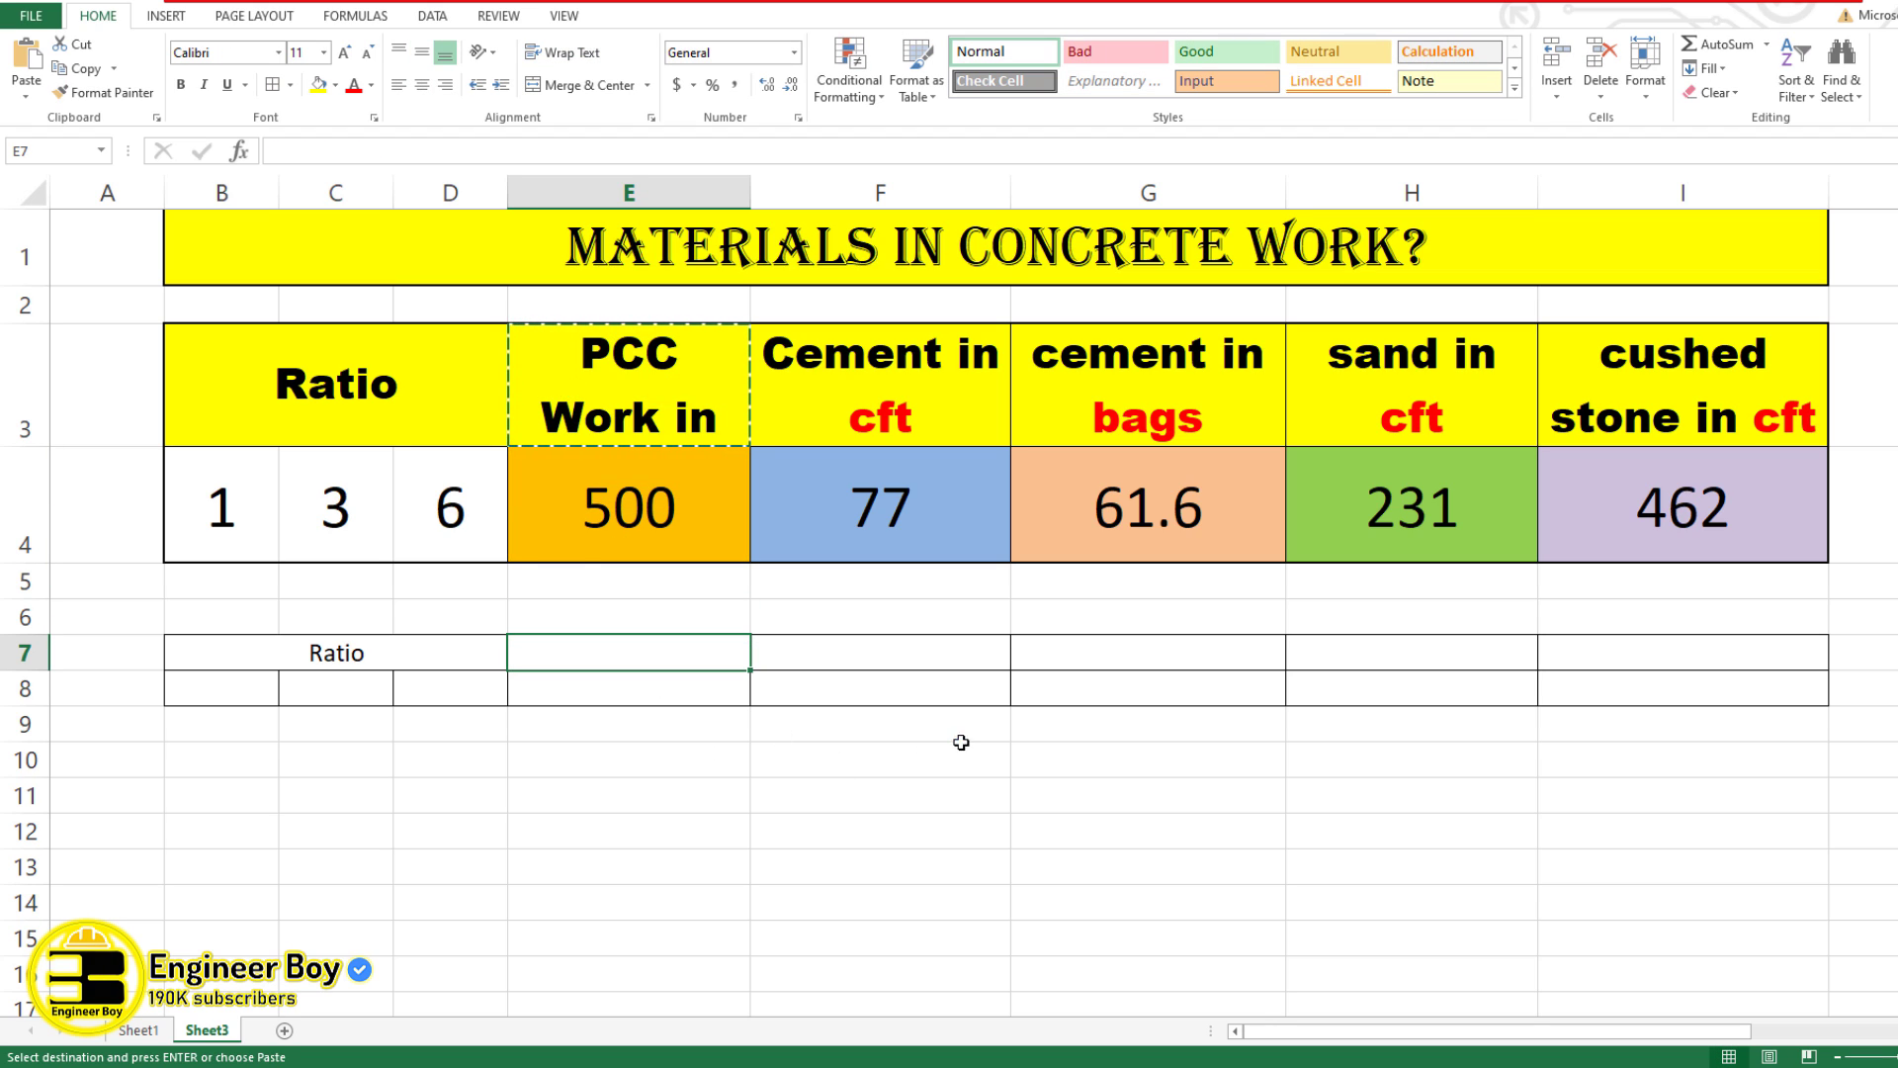
{"action": "key", "text": "ctrl+v"}
{"action": "key", "text": "Right"}
{"action": "key", "text": "Up"}
{"action": "key", "text": "Up"}
{"action": "key", "text": "Up"}
{"action": "key", "text": "Up"}
{"action": "key", "text": "ctrl+c"}
{"action": "left_click", "coordinate": [849, 702]}
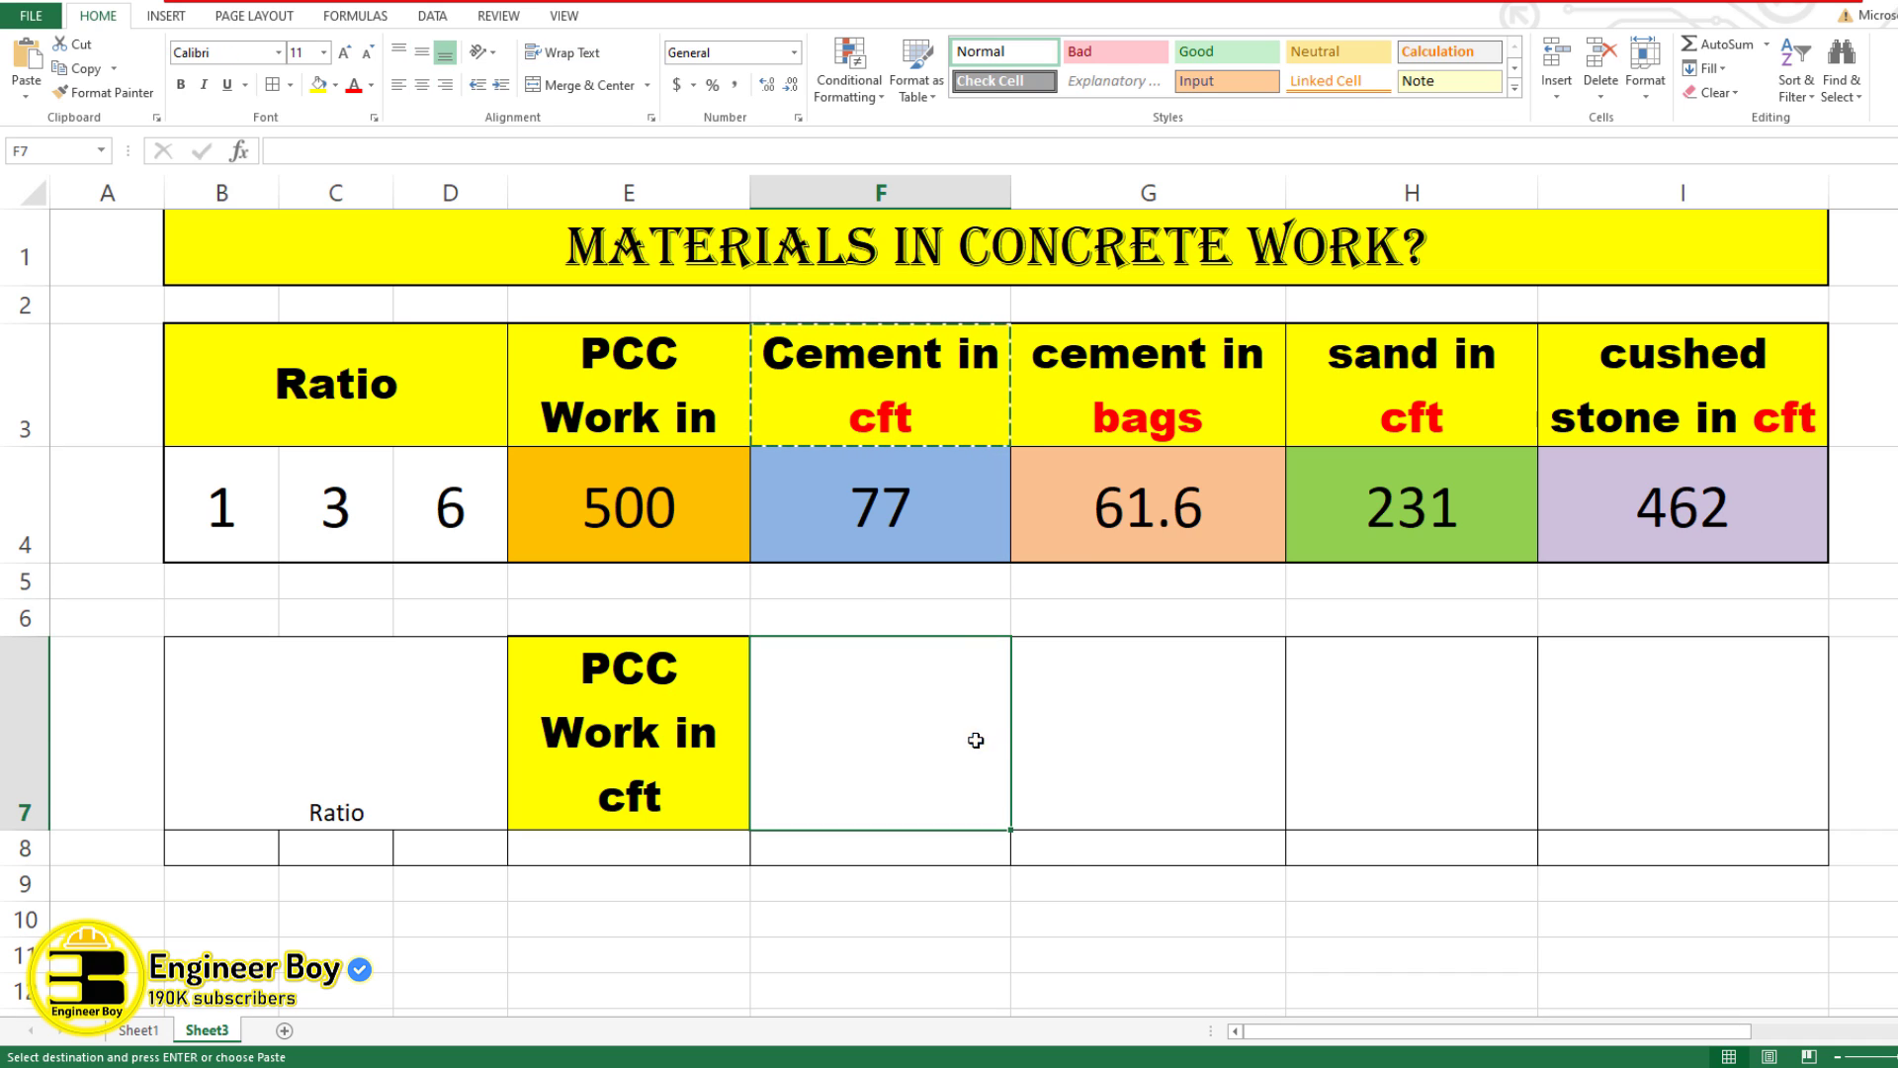
{"action": "key", "text": "ctrl+v"}
- Copy the cement in bags, sand in cft and crushed stone headings into G7:I7
{"action": "left_click", "coordinate": [1125, 431]}
{"action": "key", "text": "ctrl+c"}
{"action": "left_click", "coordinate": [1116, 728]}
{"action": "key", "text": "ctrl+v"}
{"action": "key", "text": "Right"}
{"action": "key", "text": "Up"}
{"action": "key", "text": "Up"}
{"action": "key", "text": "Up"}
{"action": "key", "text": "Up"}
{"action": "key", "text": "ctrl+c"}
{"action": "left_click", "coordinate": [1402, 771]}
{"action": "key", "text": "ctrl+v"}
{"action": "key", "text": "Right"}
{"action": "key", "text": "Up"}
{"action": "key", "text": "Up"}
{"action": "key", "text": "Up"}
{"action": "key", "text": "Up"}
{"action": "key", "text": "ctrl+c"}
{"action": "left_click", "coordinate": [1628, 742]}
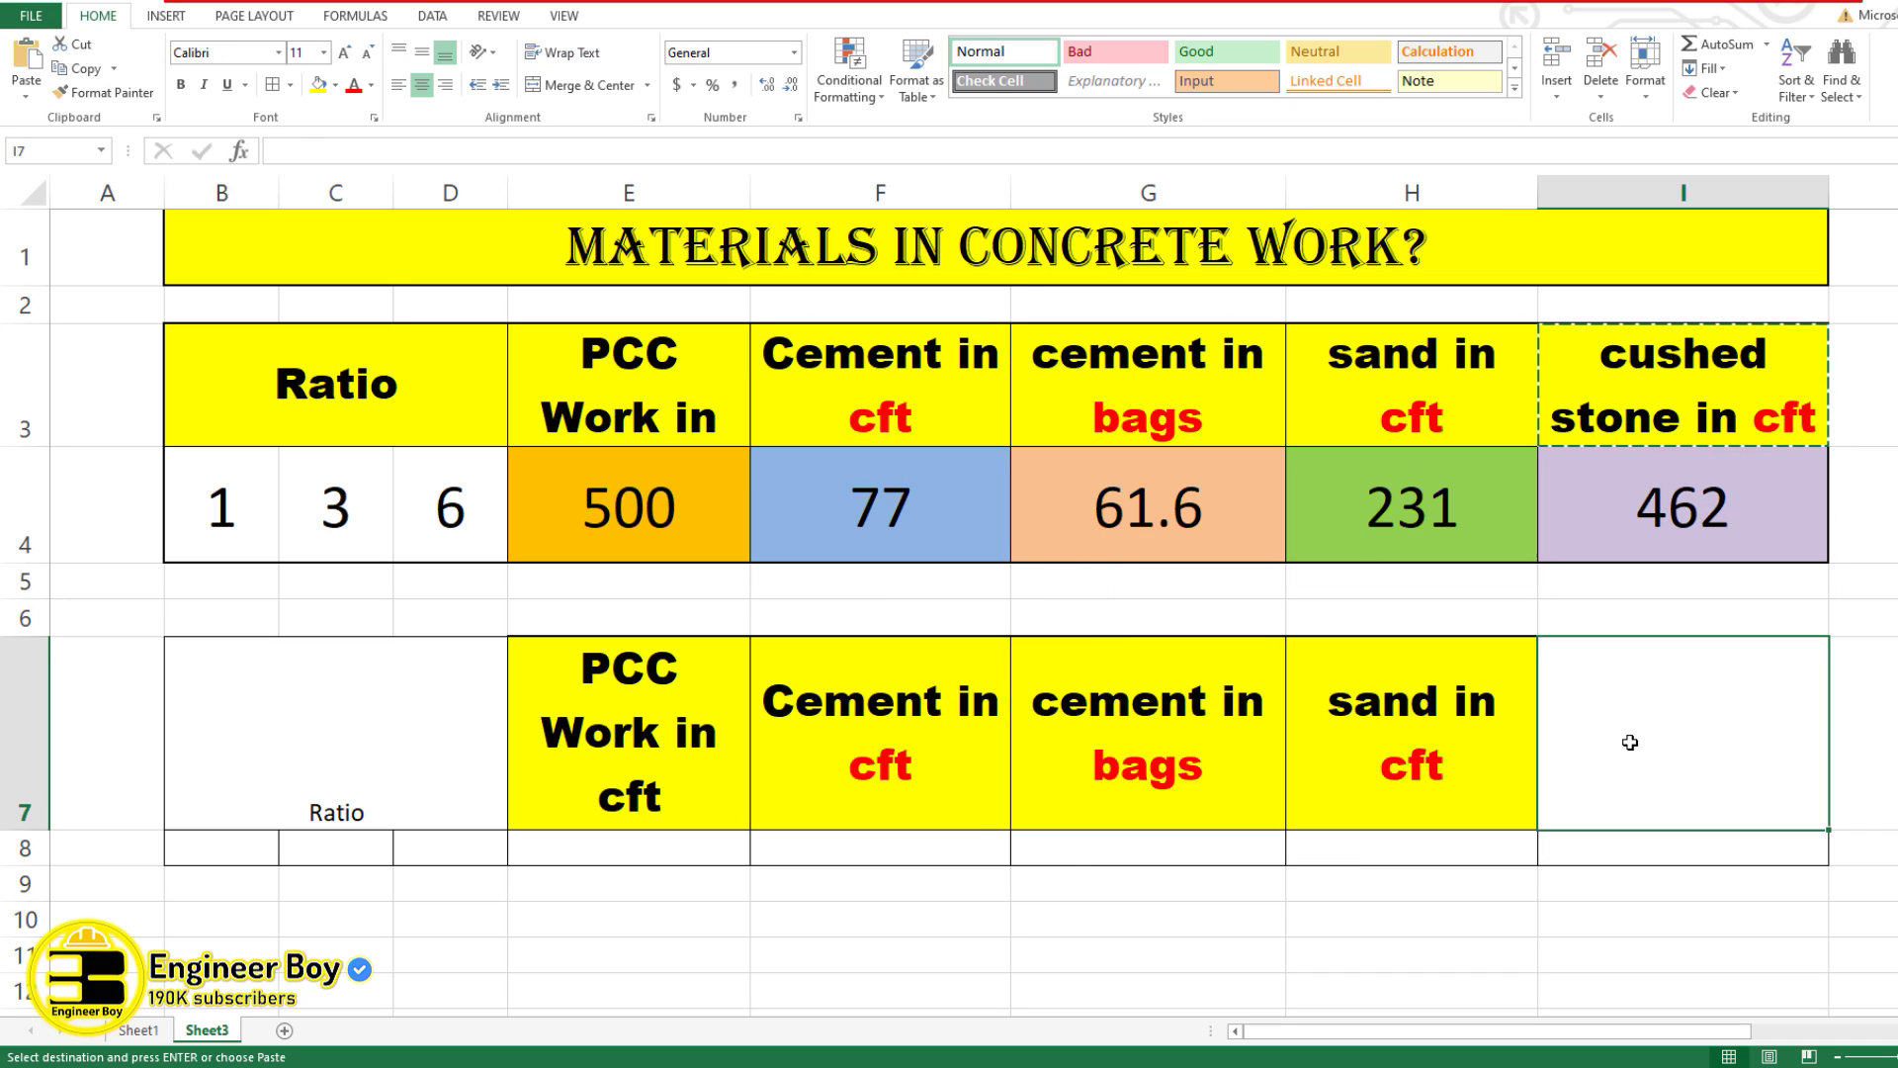
{"action": "key", "text": "ctrl+v"}
{"action": "key", "text": "Escape"}
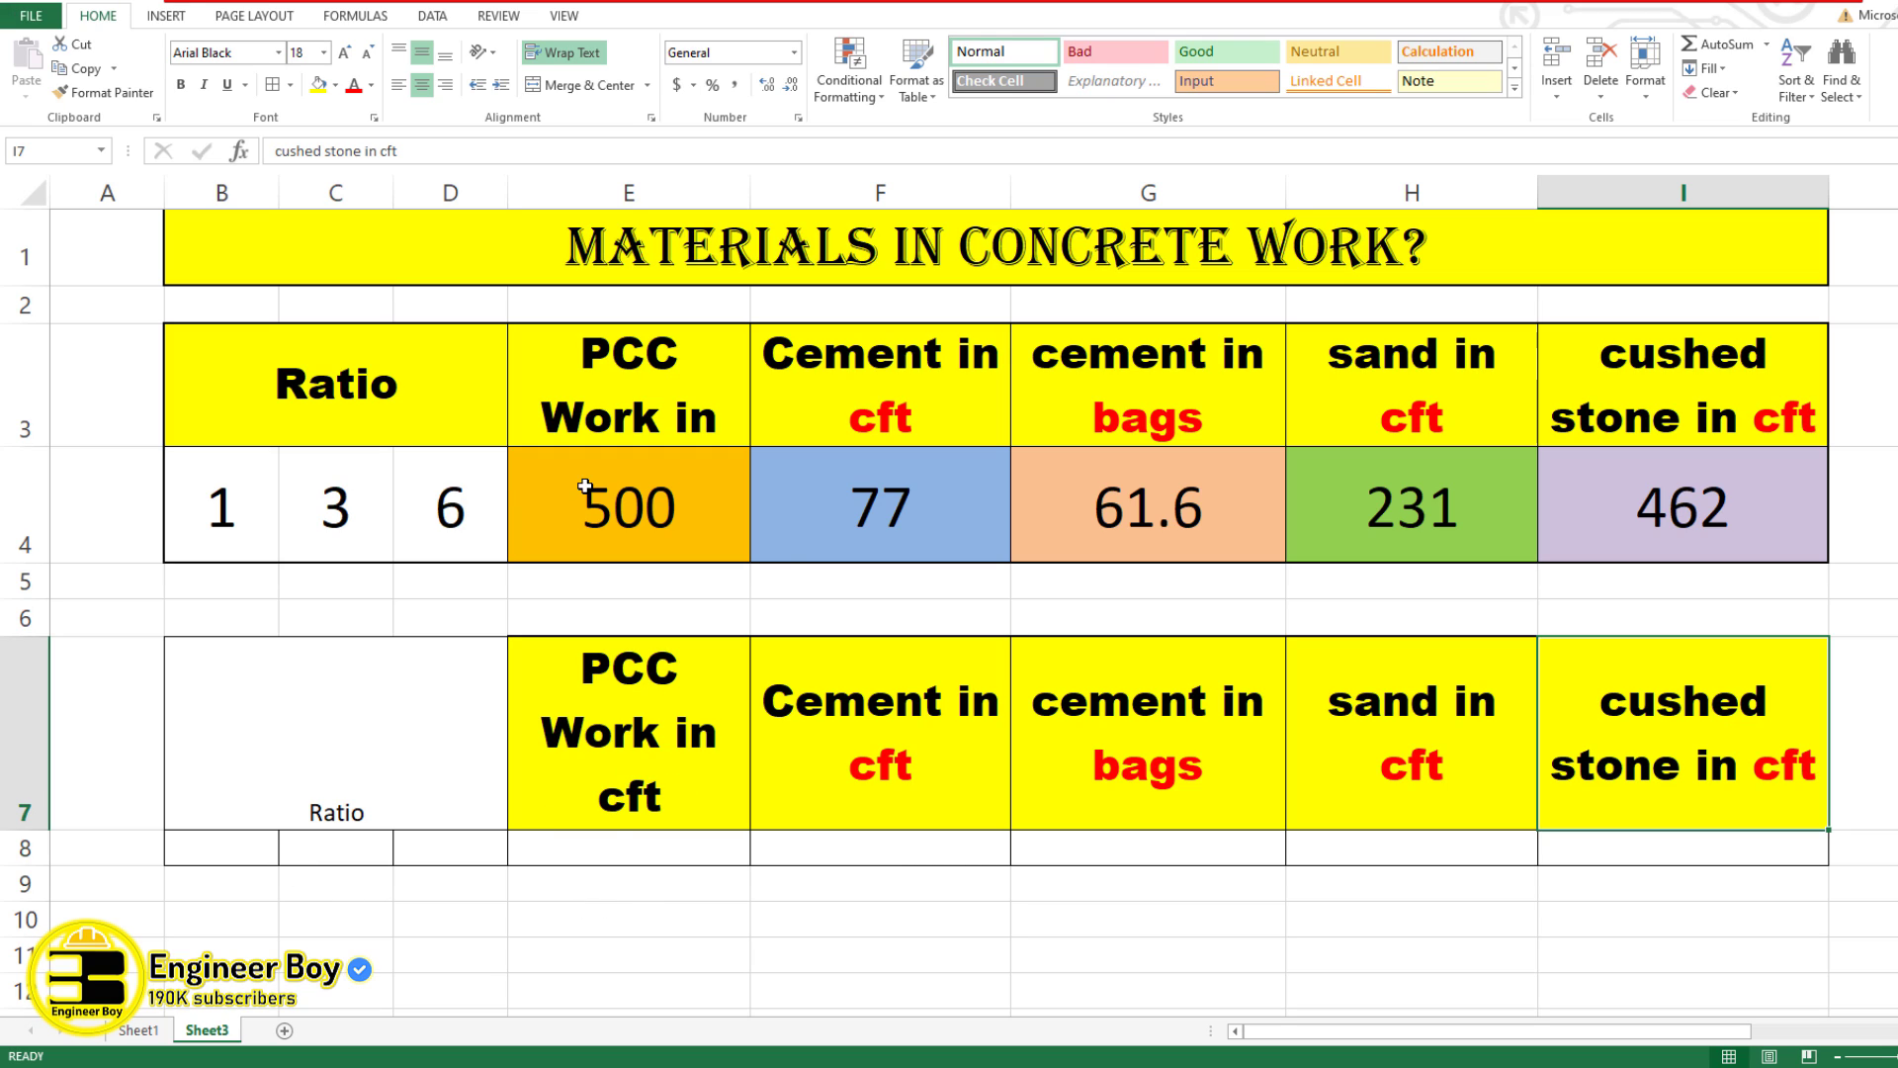
{"action": "left_click", "coordinate": [672, 499]}
{"action": "left_click", "coordinate": [1542, 498]}
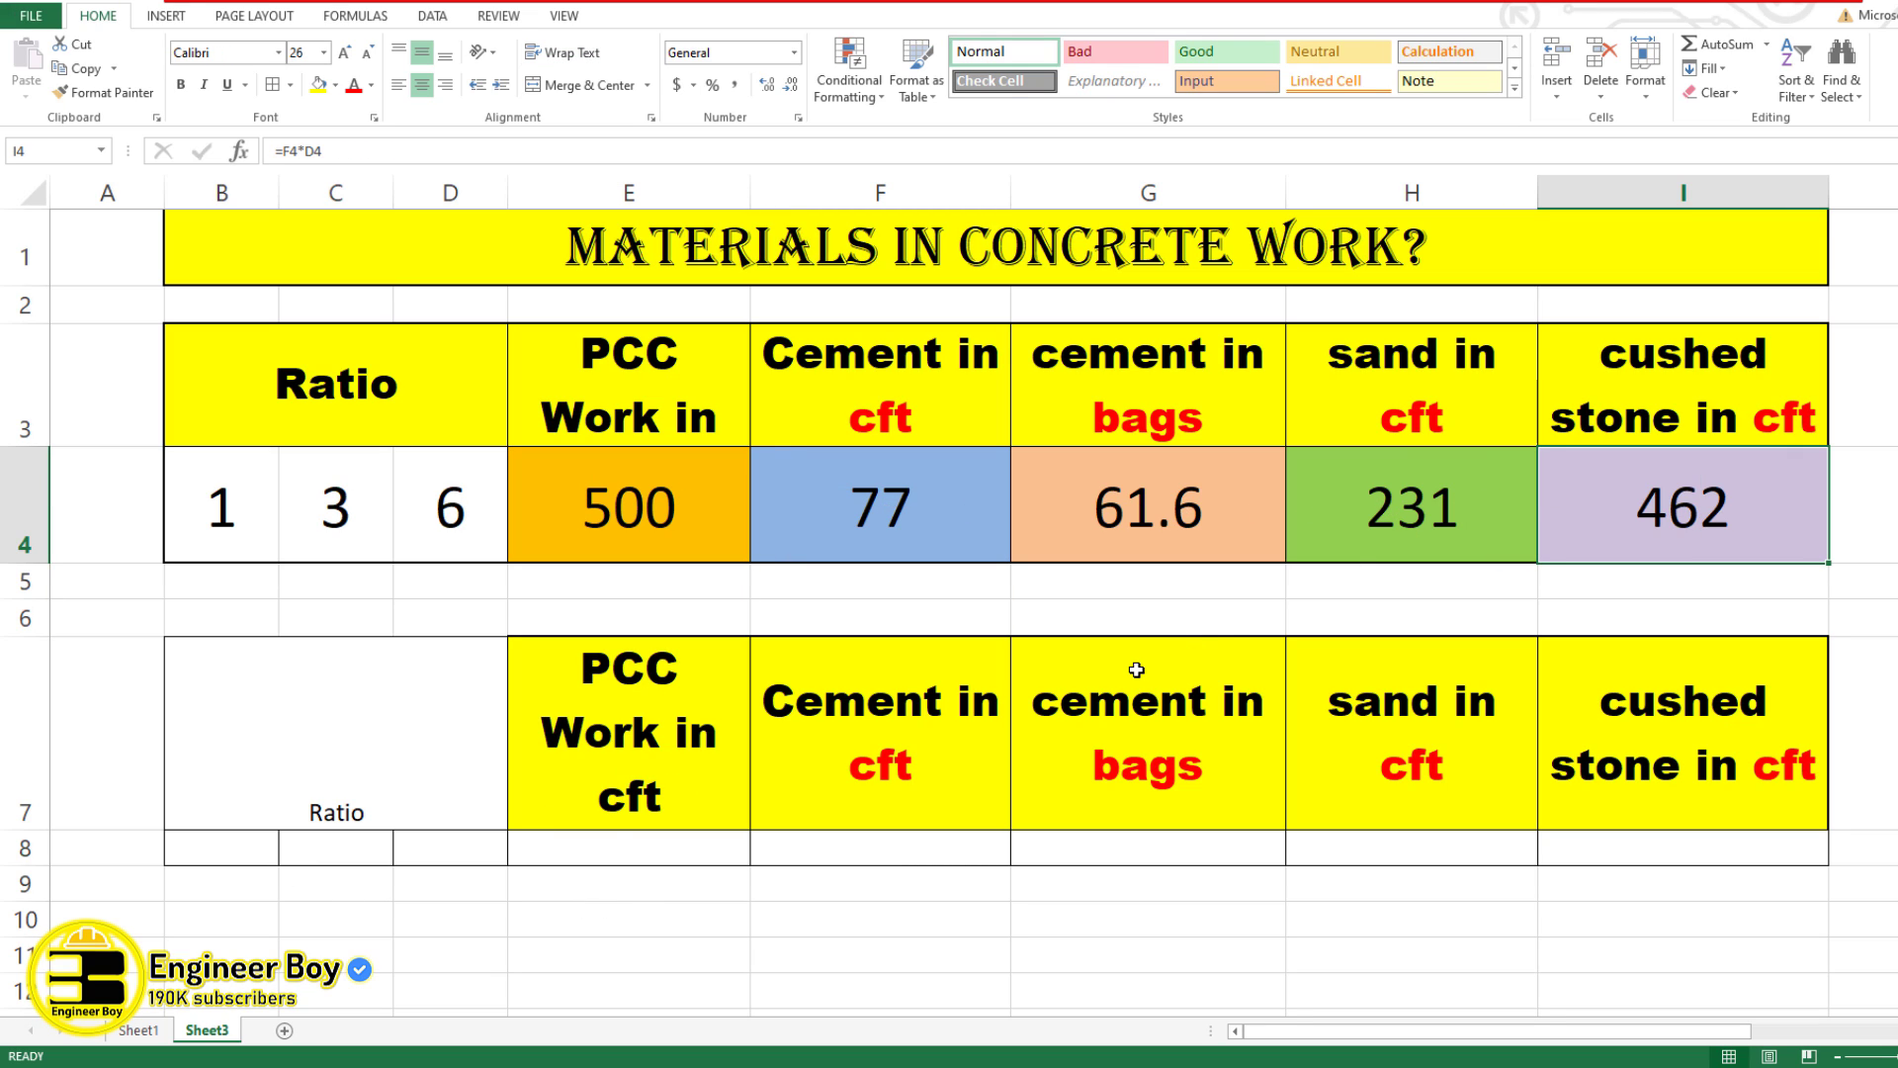
- Enter the ratio 1, 2, 4 in B8:D8
{"action": "left_click", "coordinate": [246, 852]}
{"action": "type", "text": "1"}
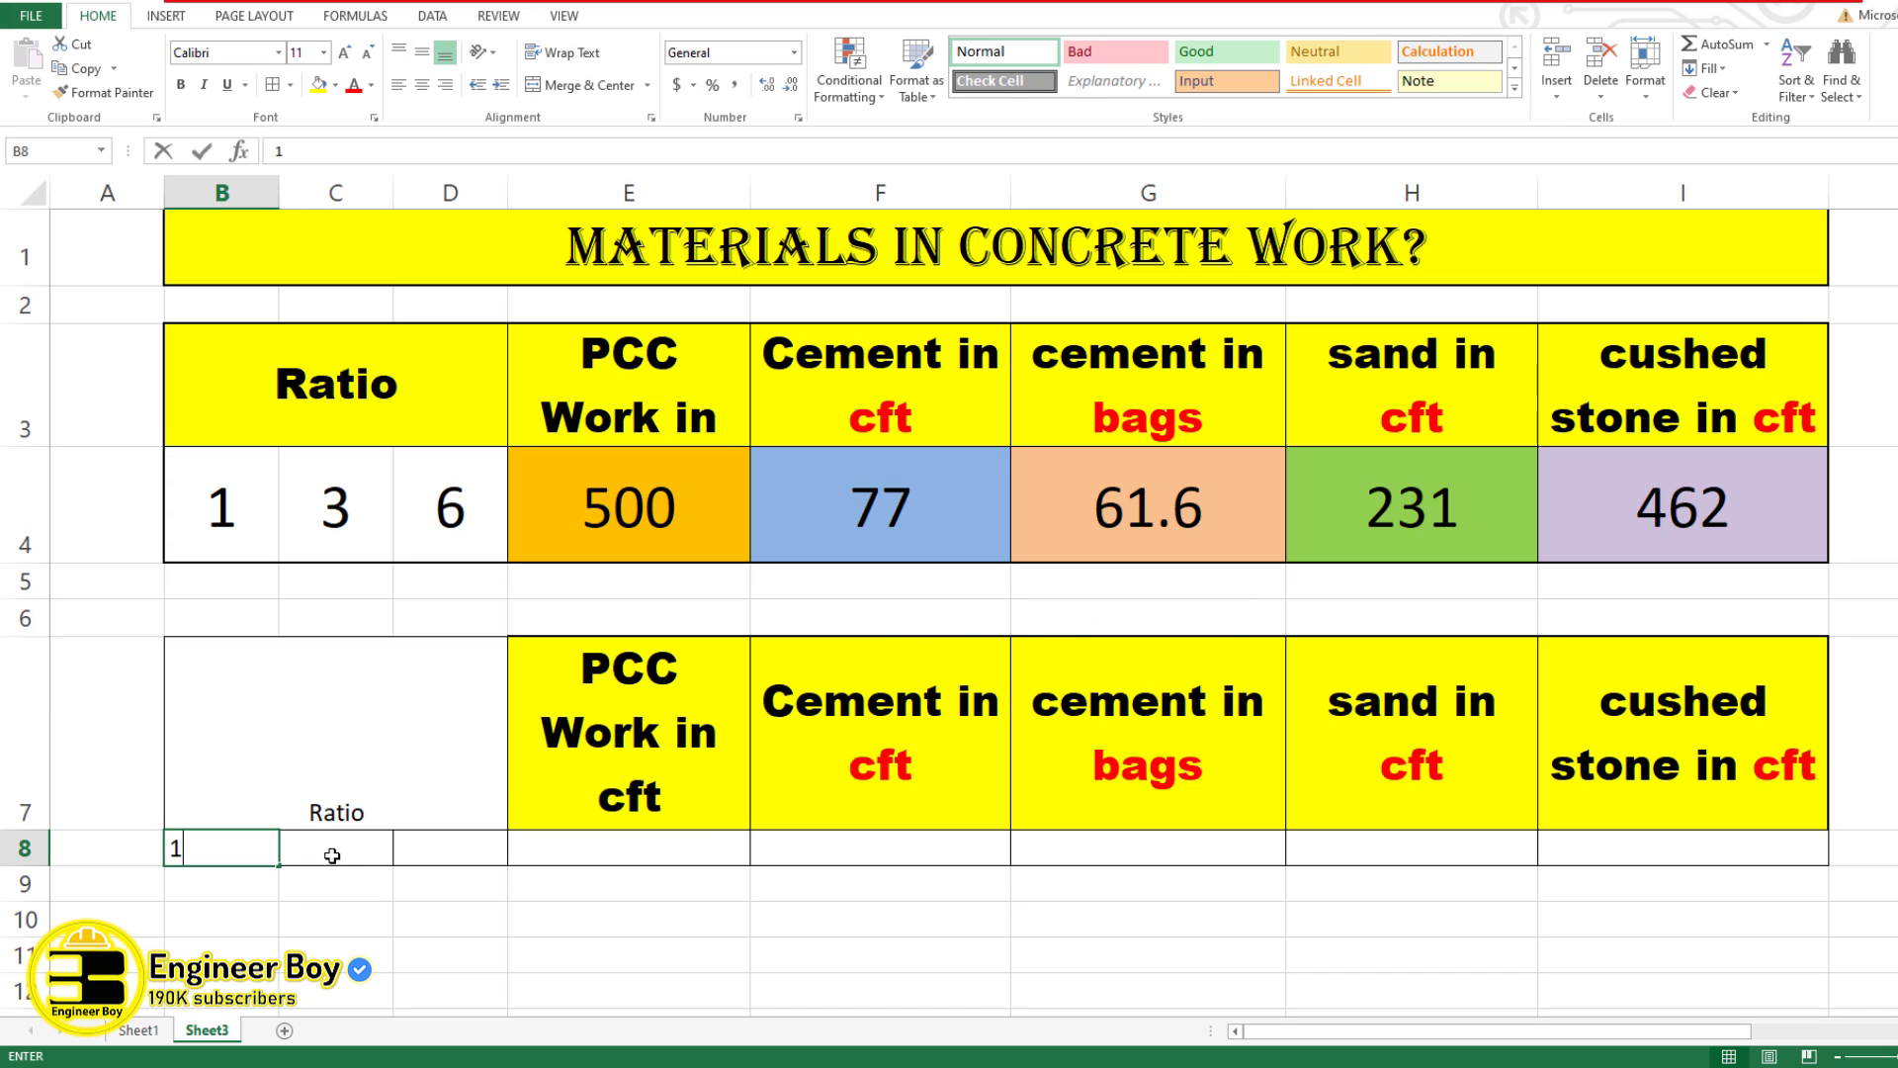
{"action": "left_click", "coordinate": [333, 856]}
{"action": "type", "text": "2"}
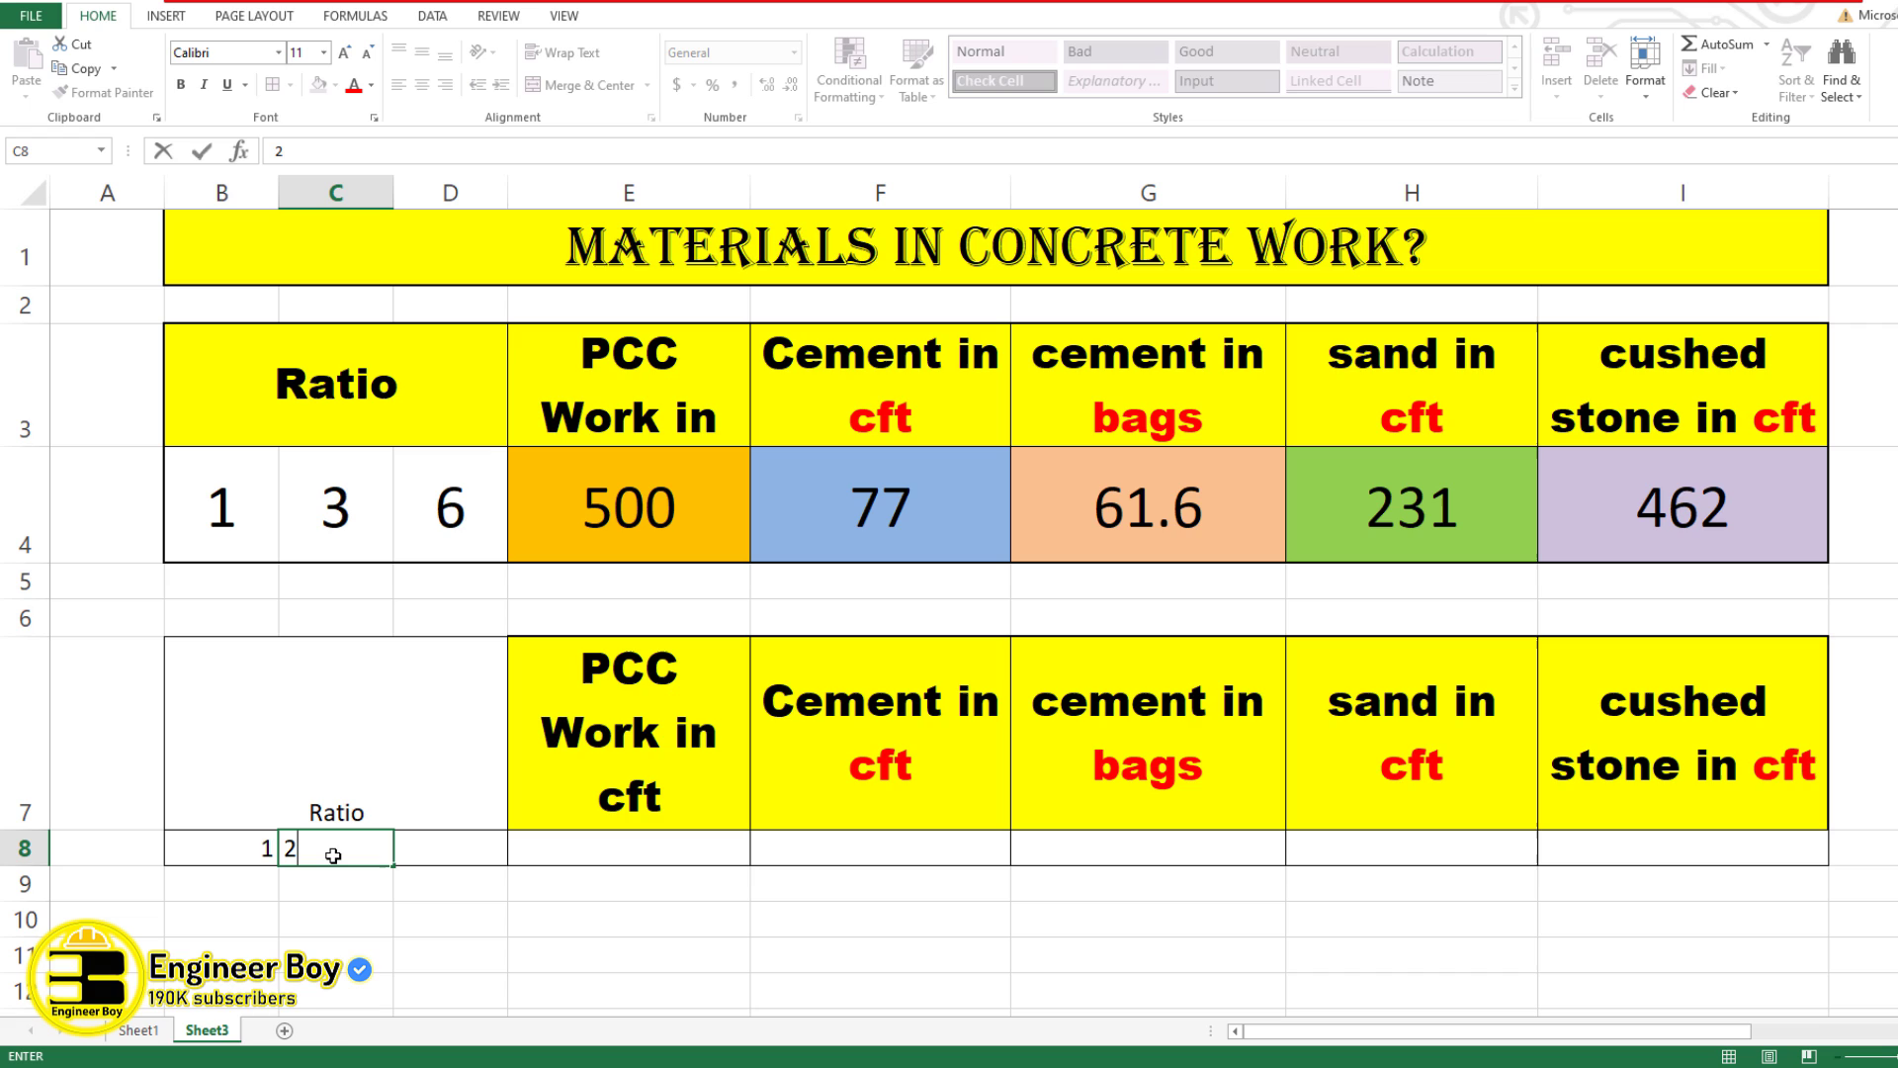
{"action": "left_click", "coordinate": [438, 841]}
{"action": "type", "text": "4"}
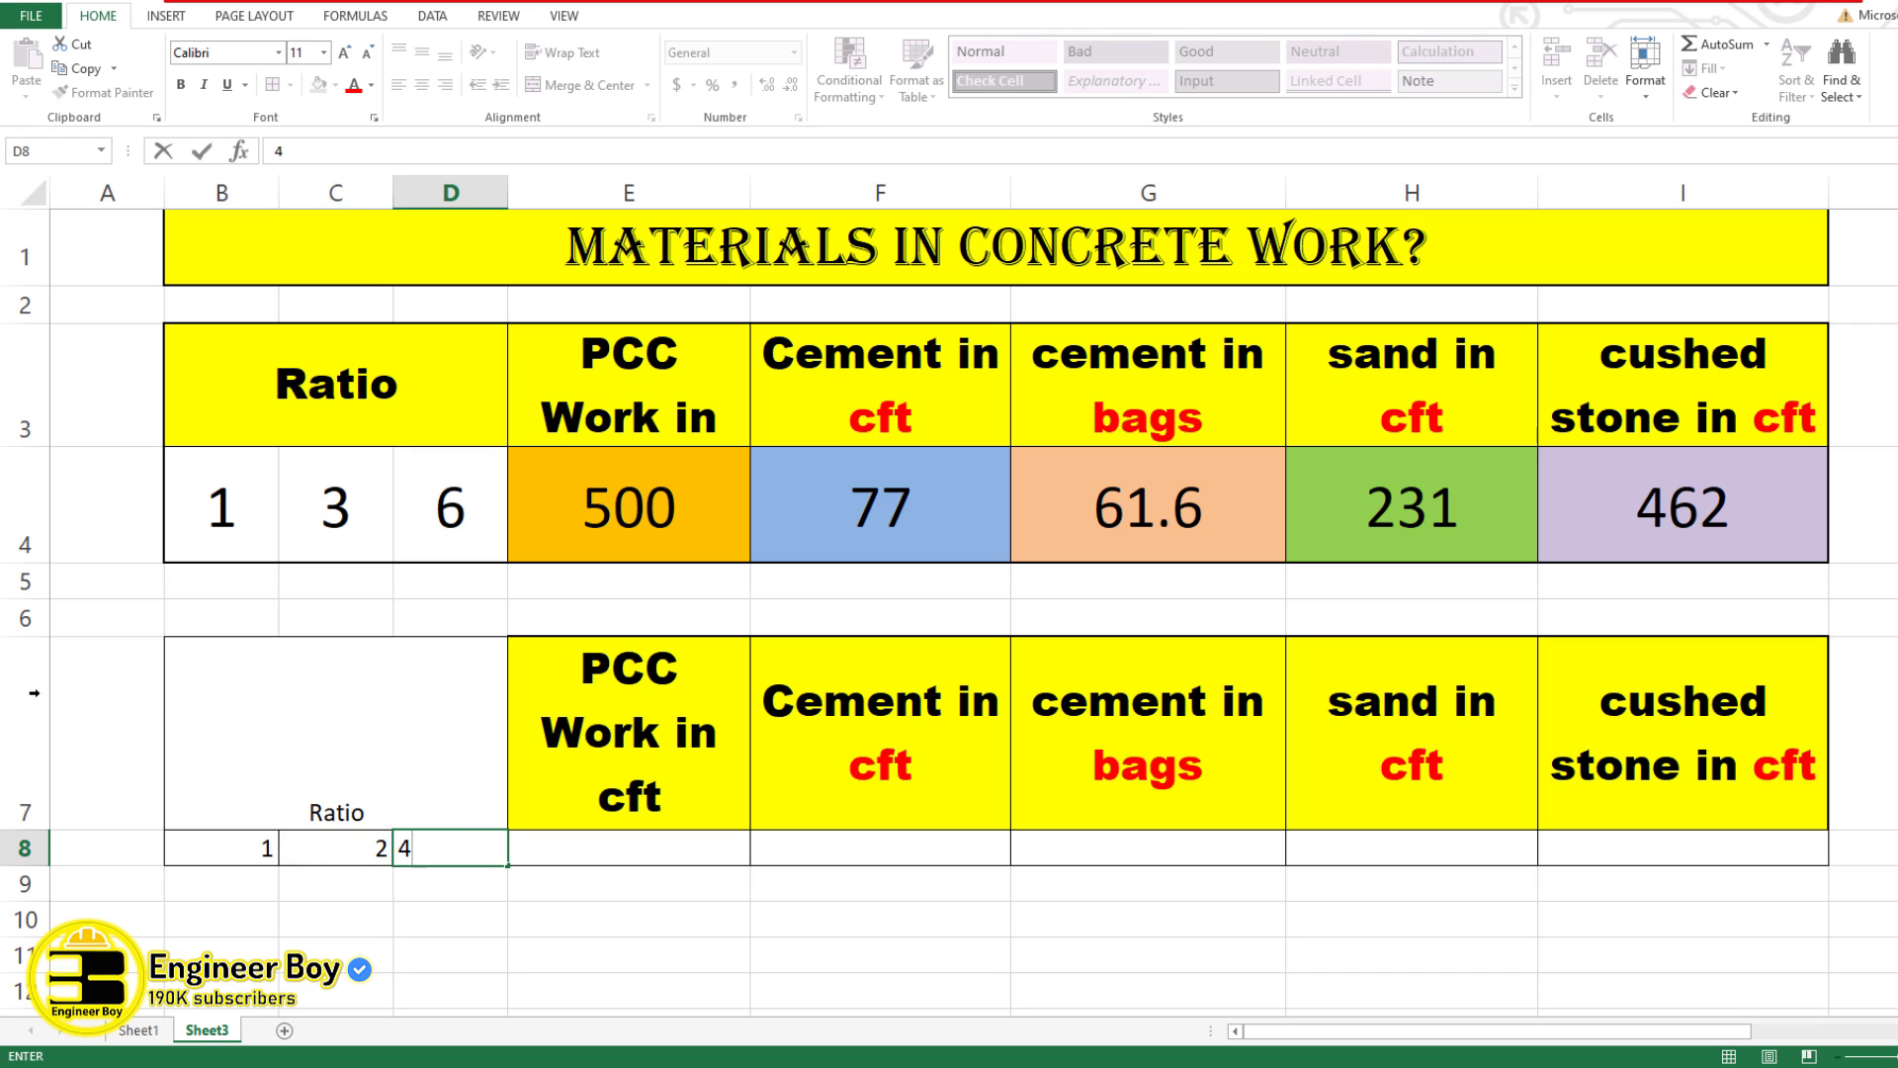
- Centre rows 7–8 horizontally and vertically and enter 1000 in E8
{"action": "left_click_drag", "start_coordinate": [25, 761], "coordinate": [36, 840]}
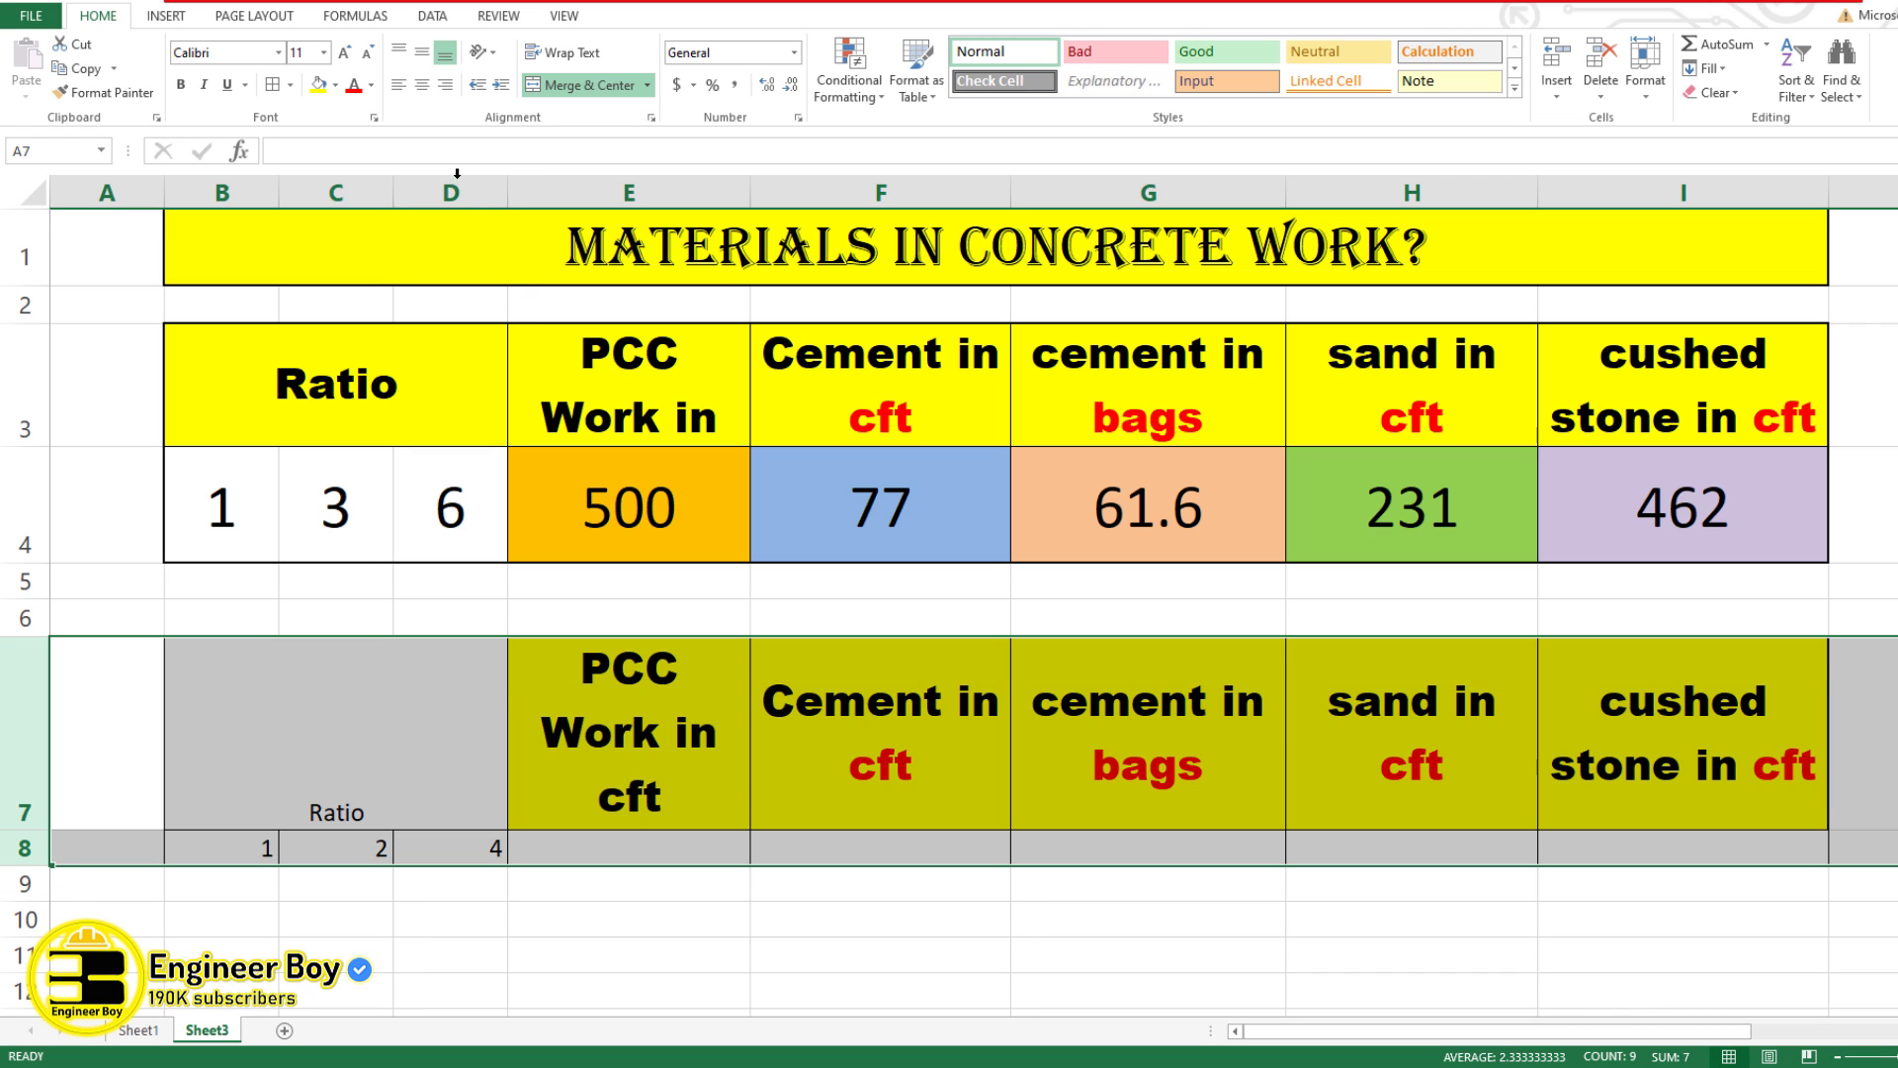
{"action": "left_click", "coordinate": [421, 85]}
{"action": "left_click", "coordinate": [422, 55]}
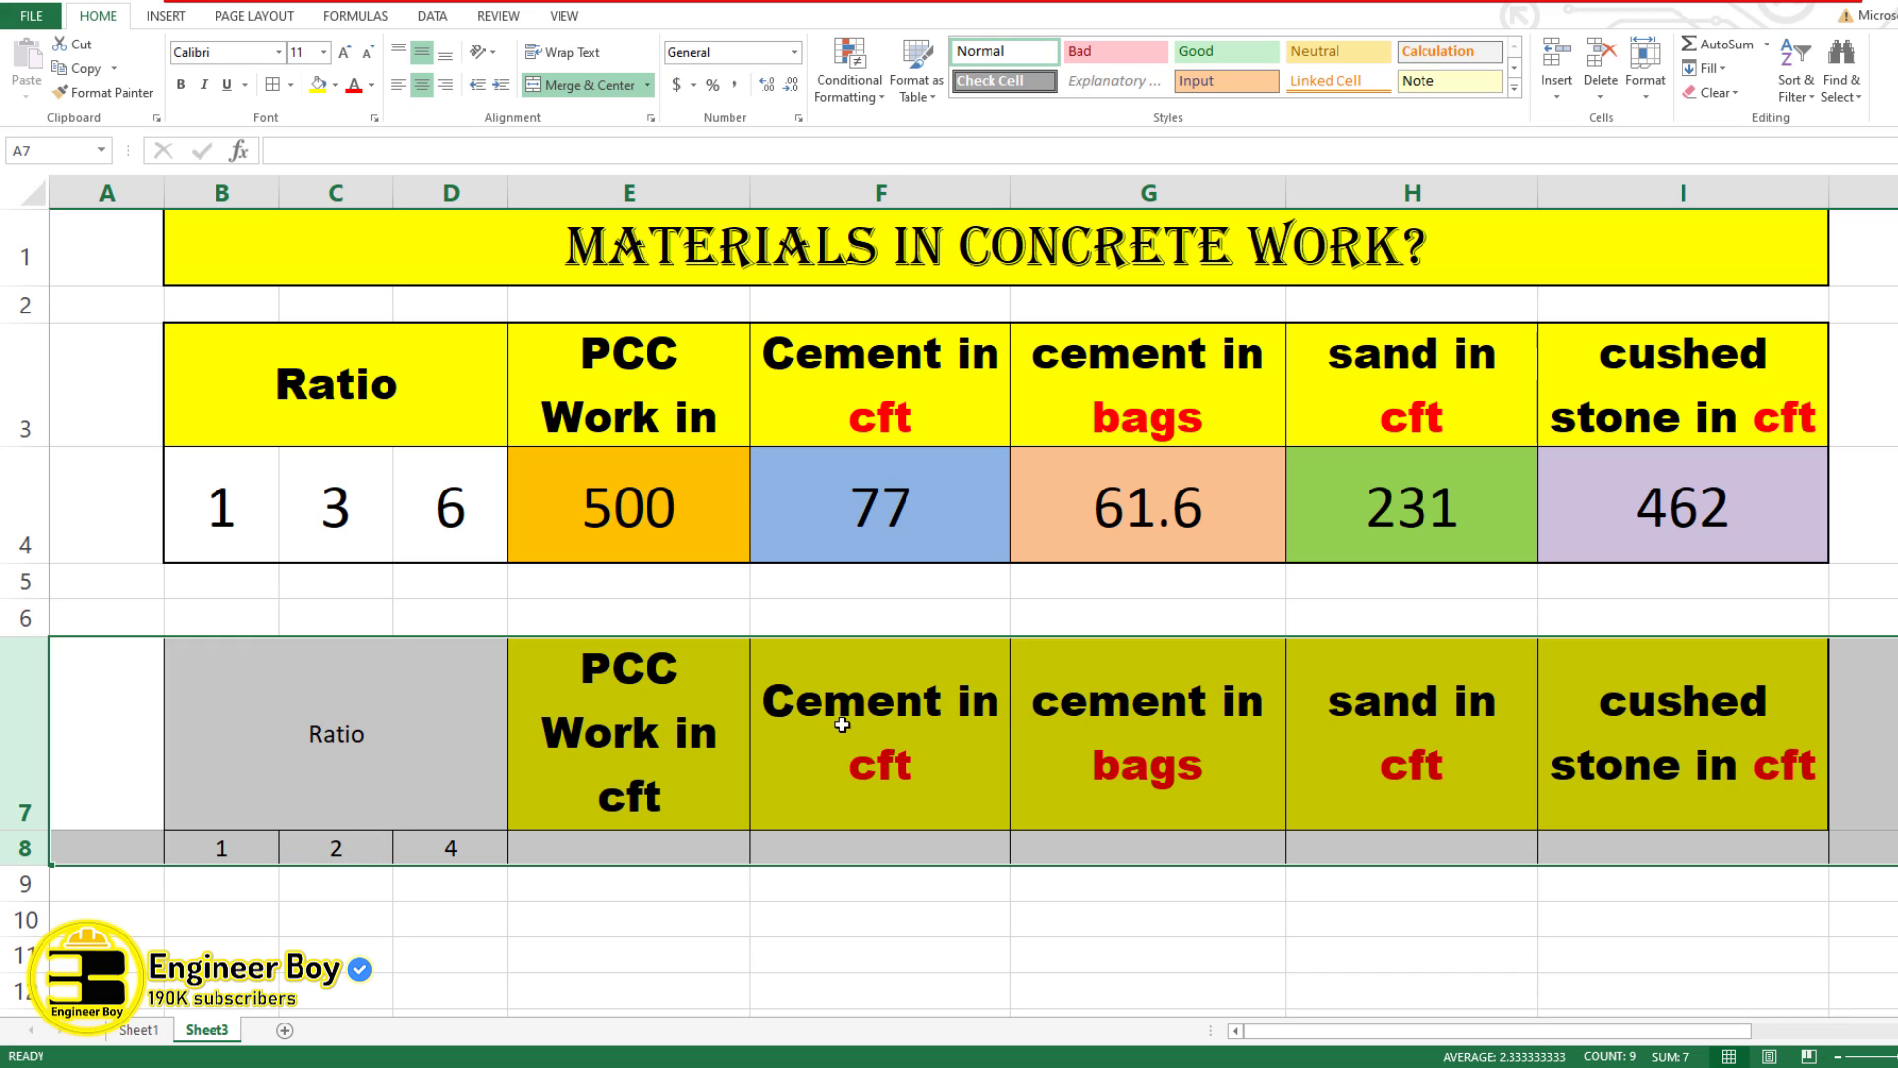
{"action": "left_click", "coordinate": [584, 854]}
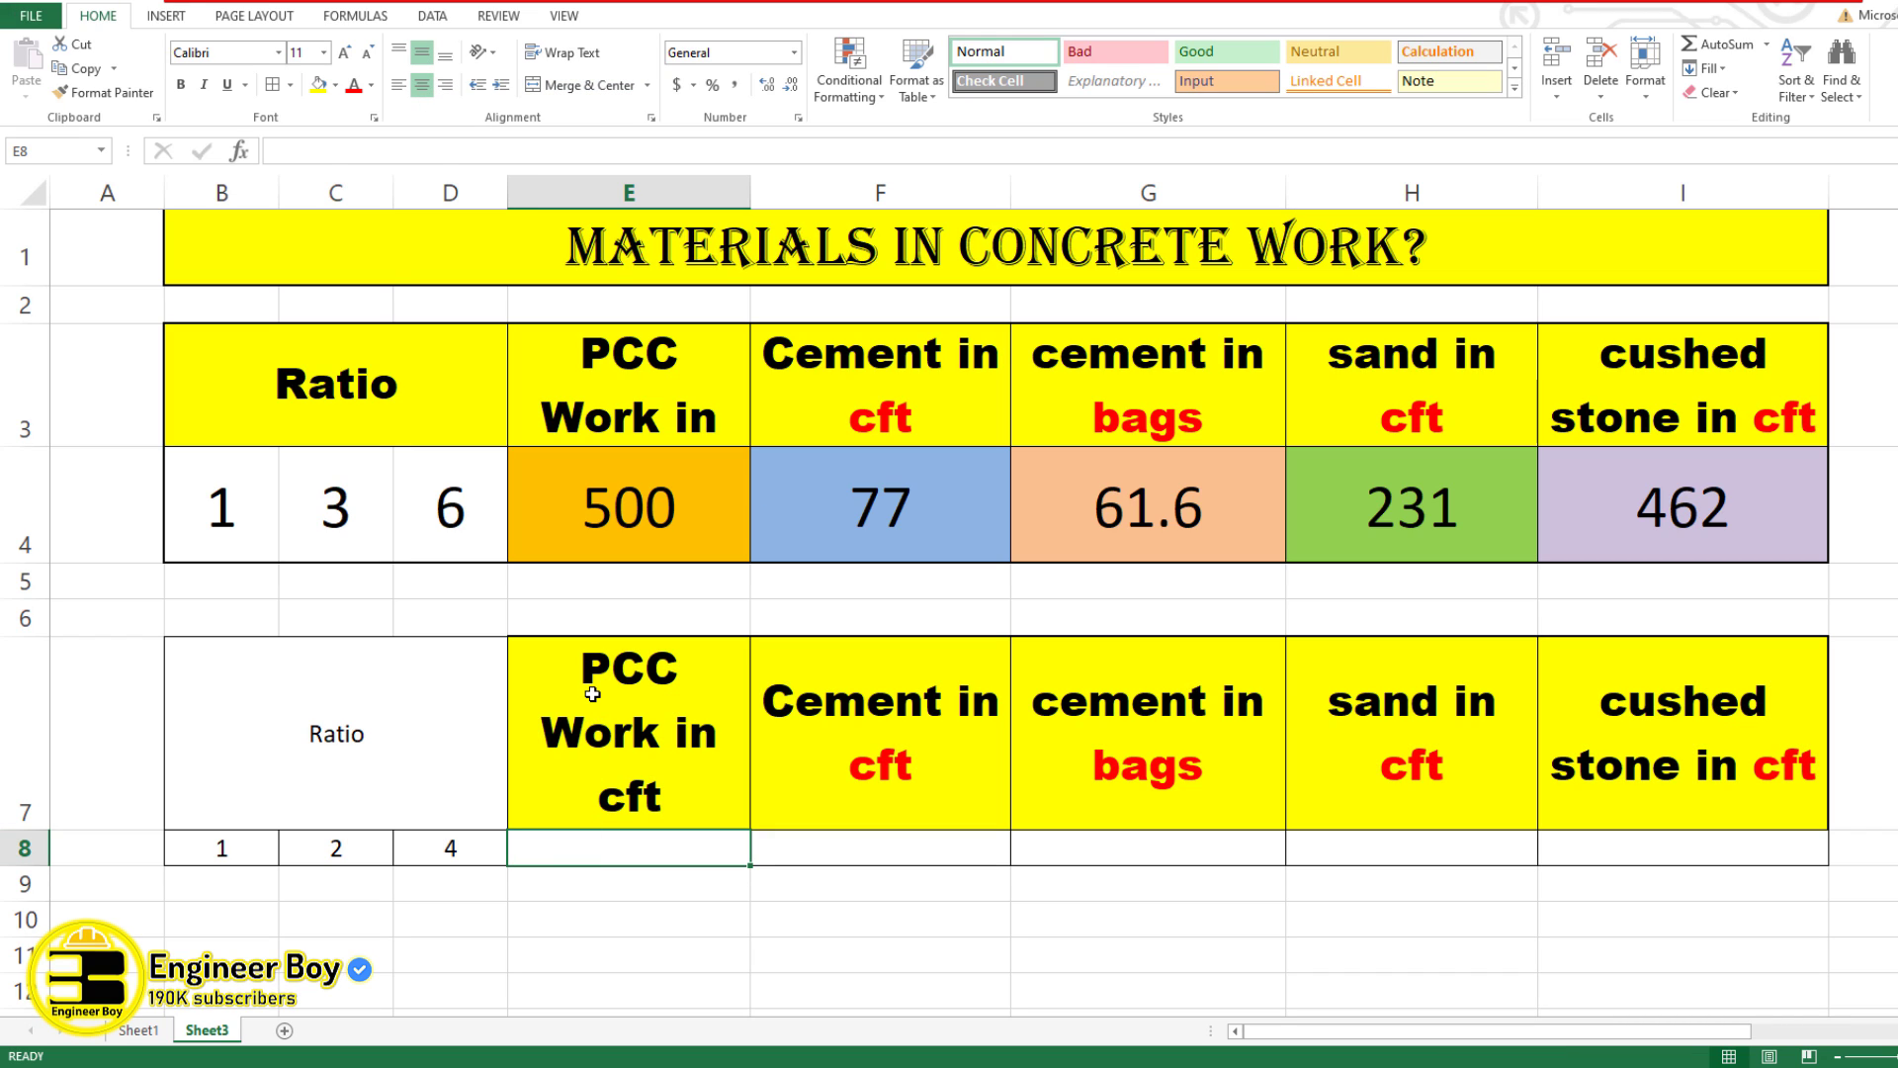
{"action": "type", "text": "1000"}
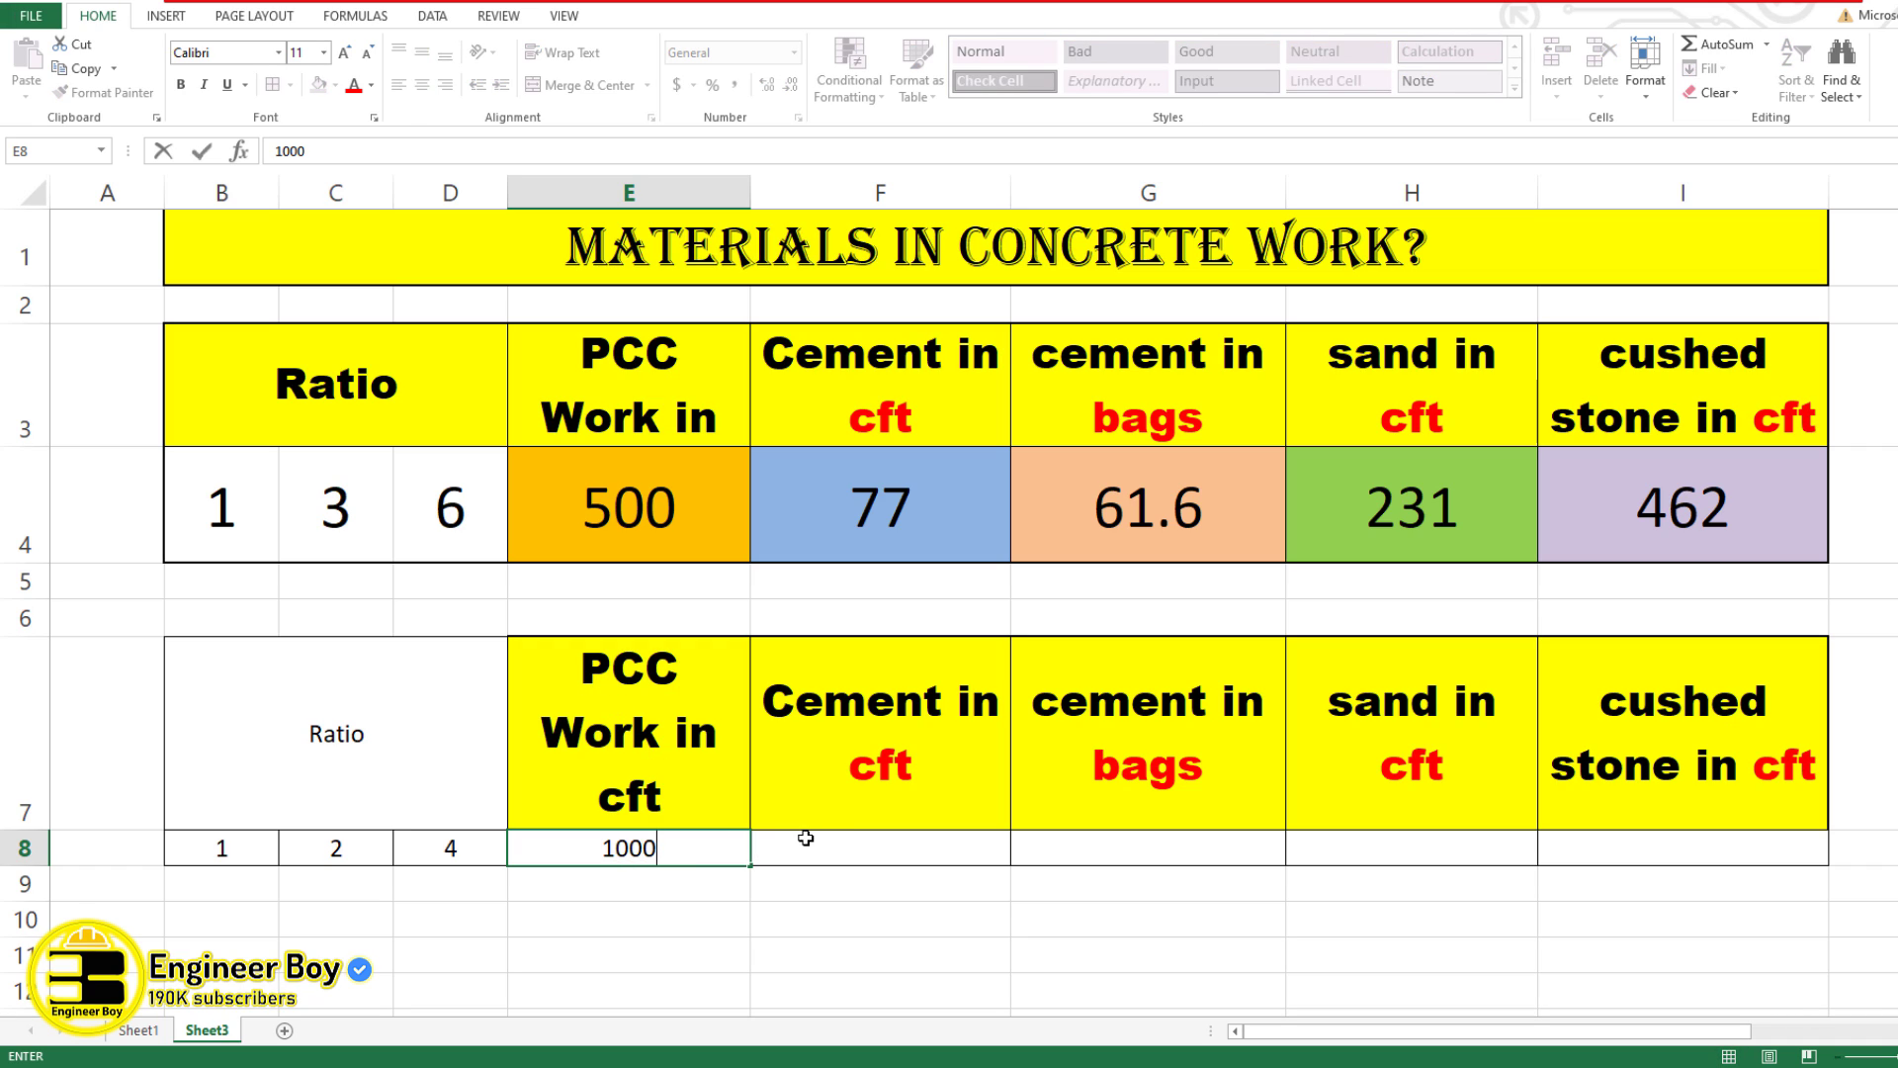
{"action": "left_click", "coordinate": [837, 846]}
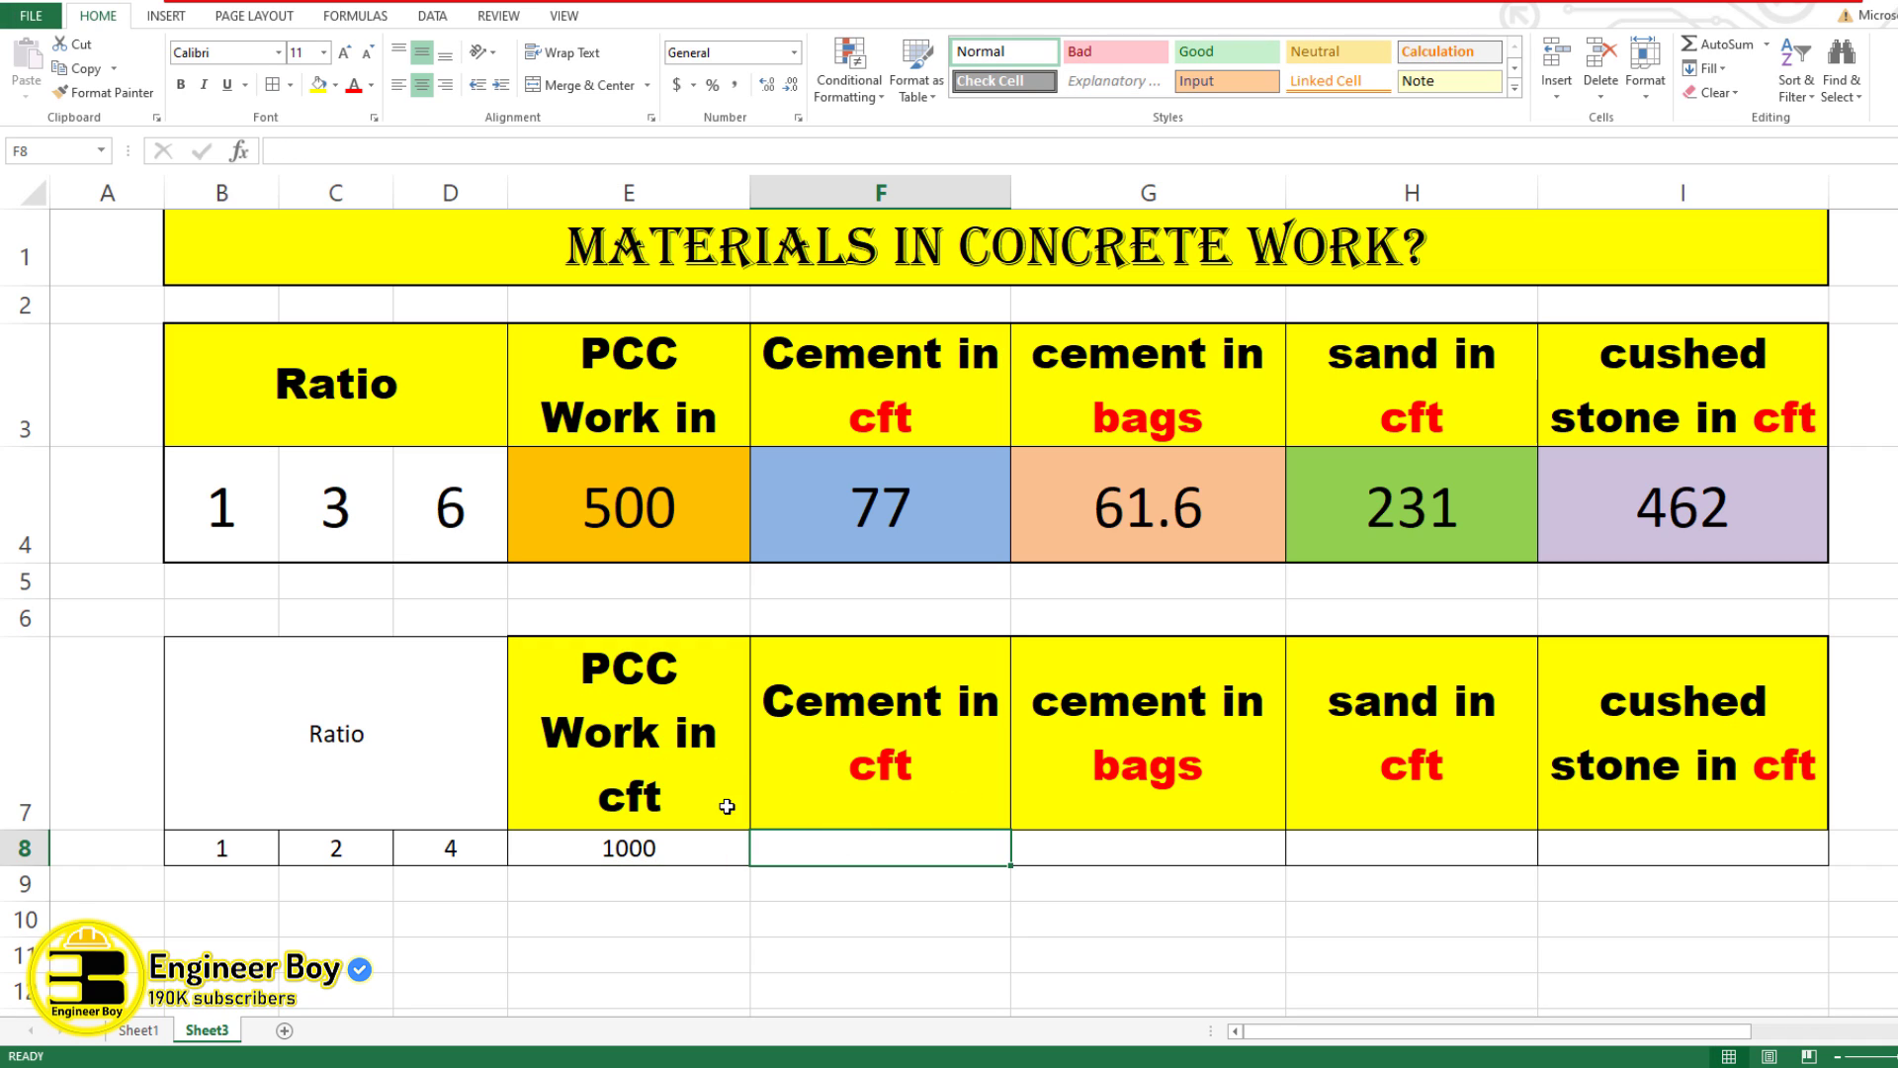
- Decrease the font size of the second table's row 7 headings
{"action": "left_click_drag", "start_coordinate": [1635, 742], "coordinate": [263, 719]}
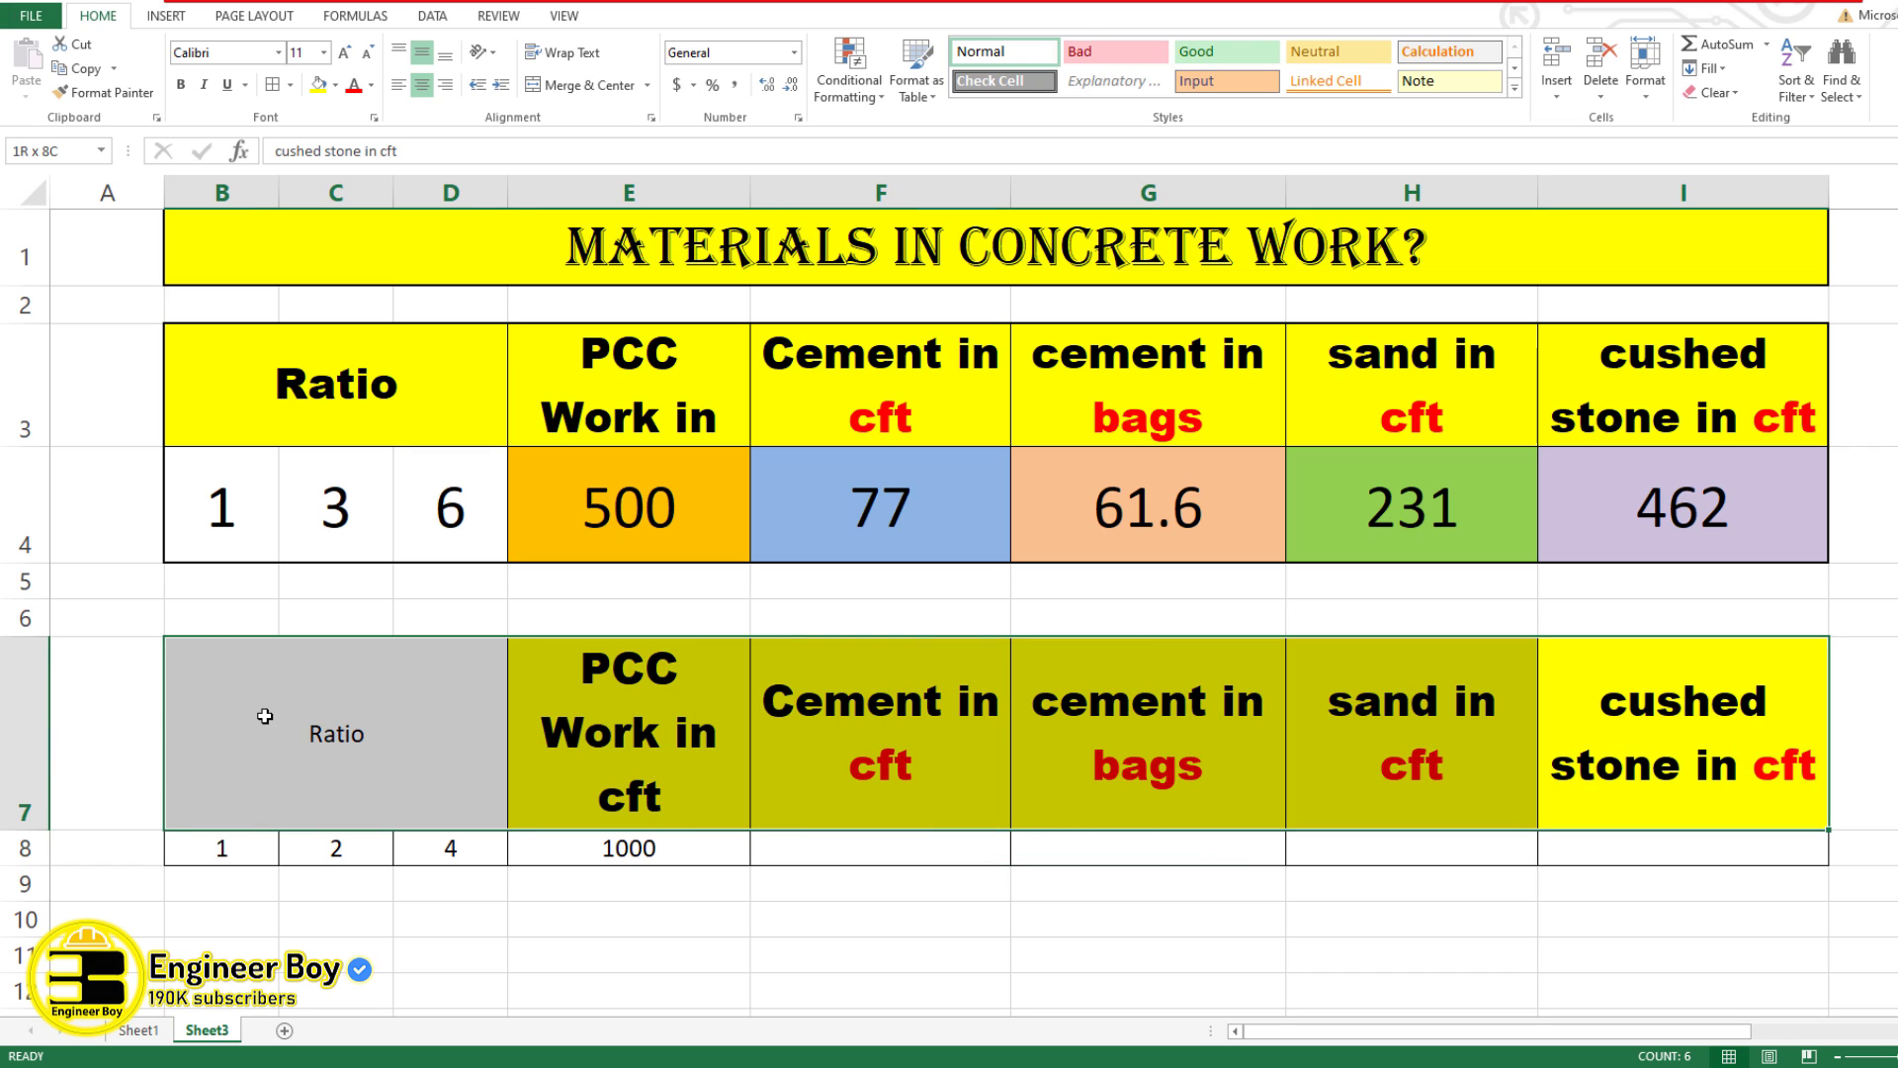
{"action": "left_click", "coordinate": [367, 56]}
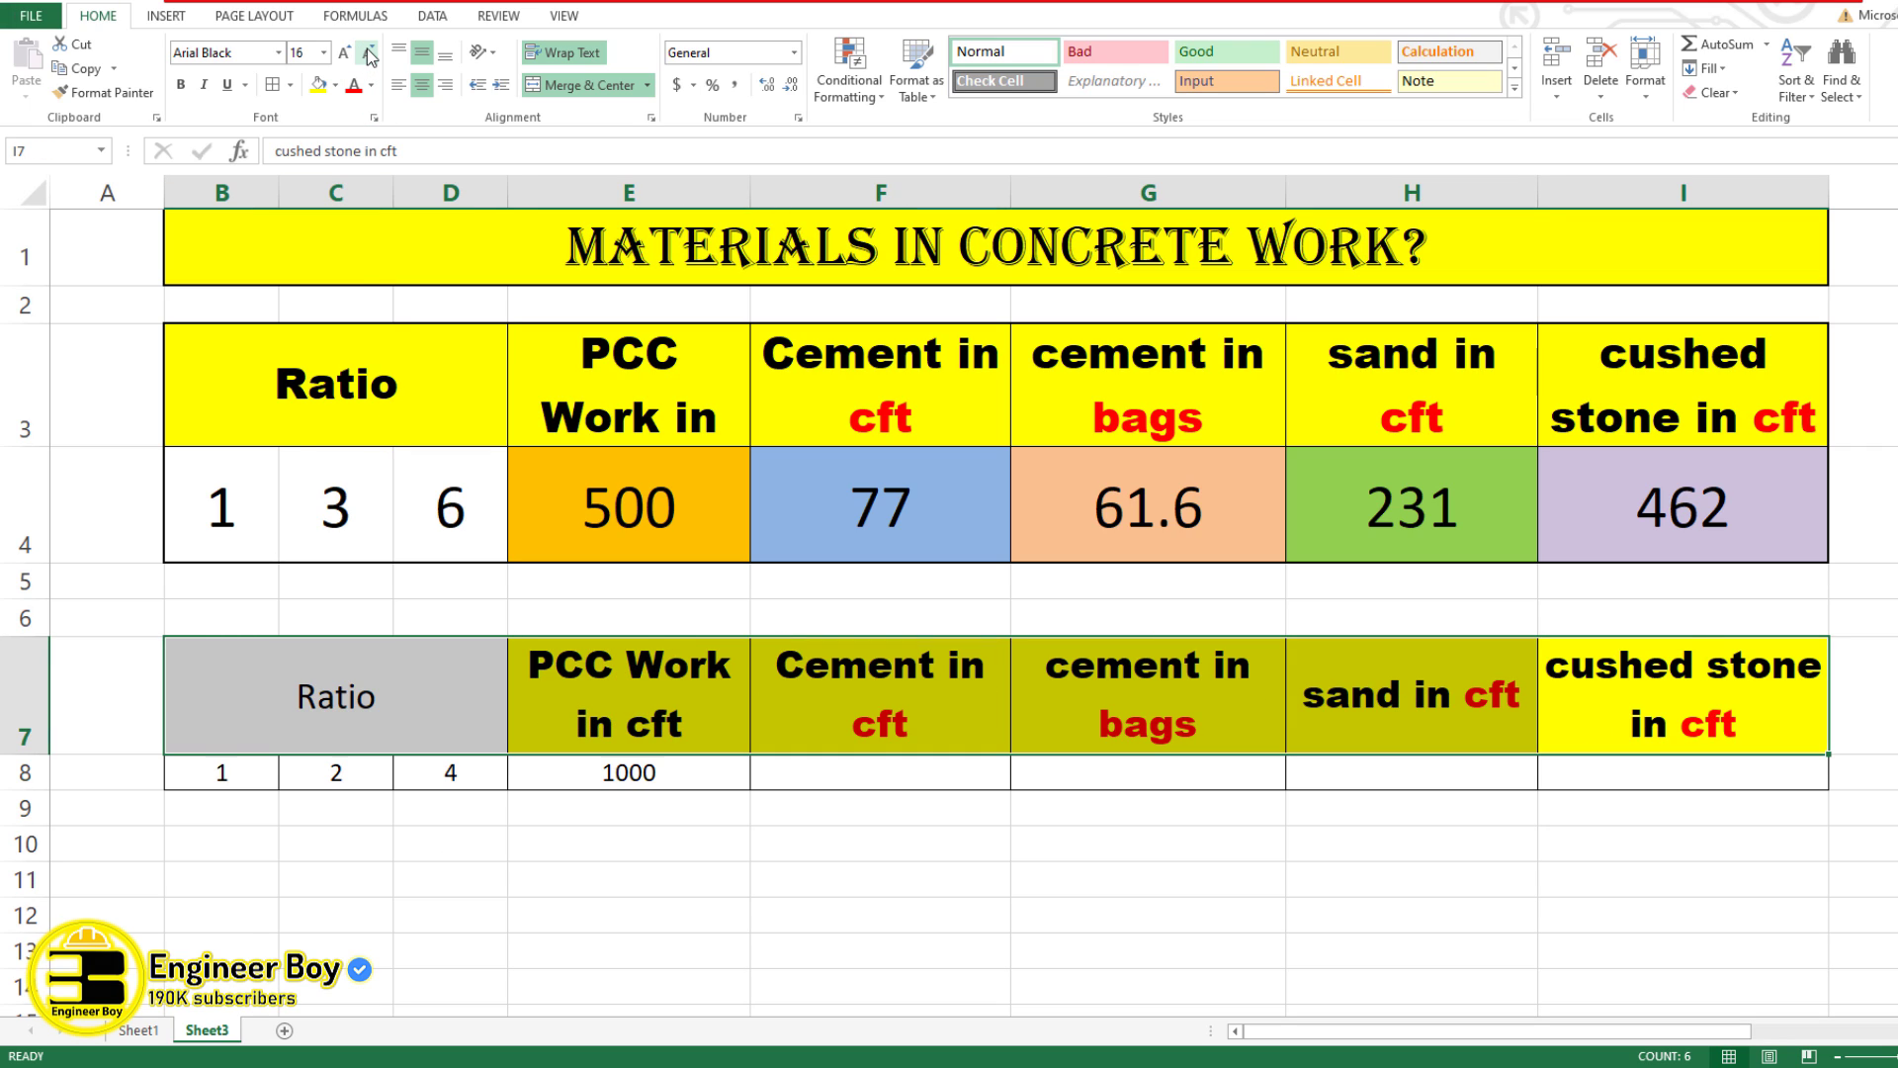
{"action": "left_click", "coordinate": [812, 781]}
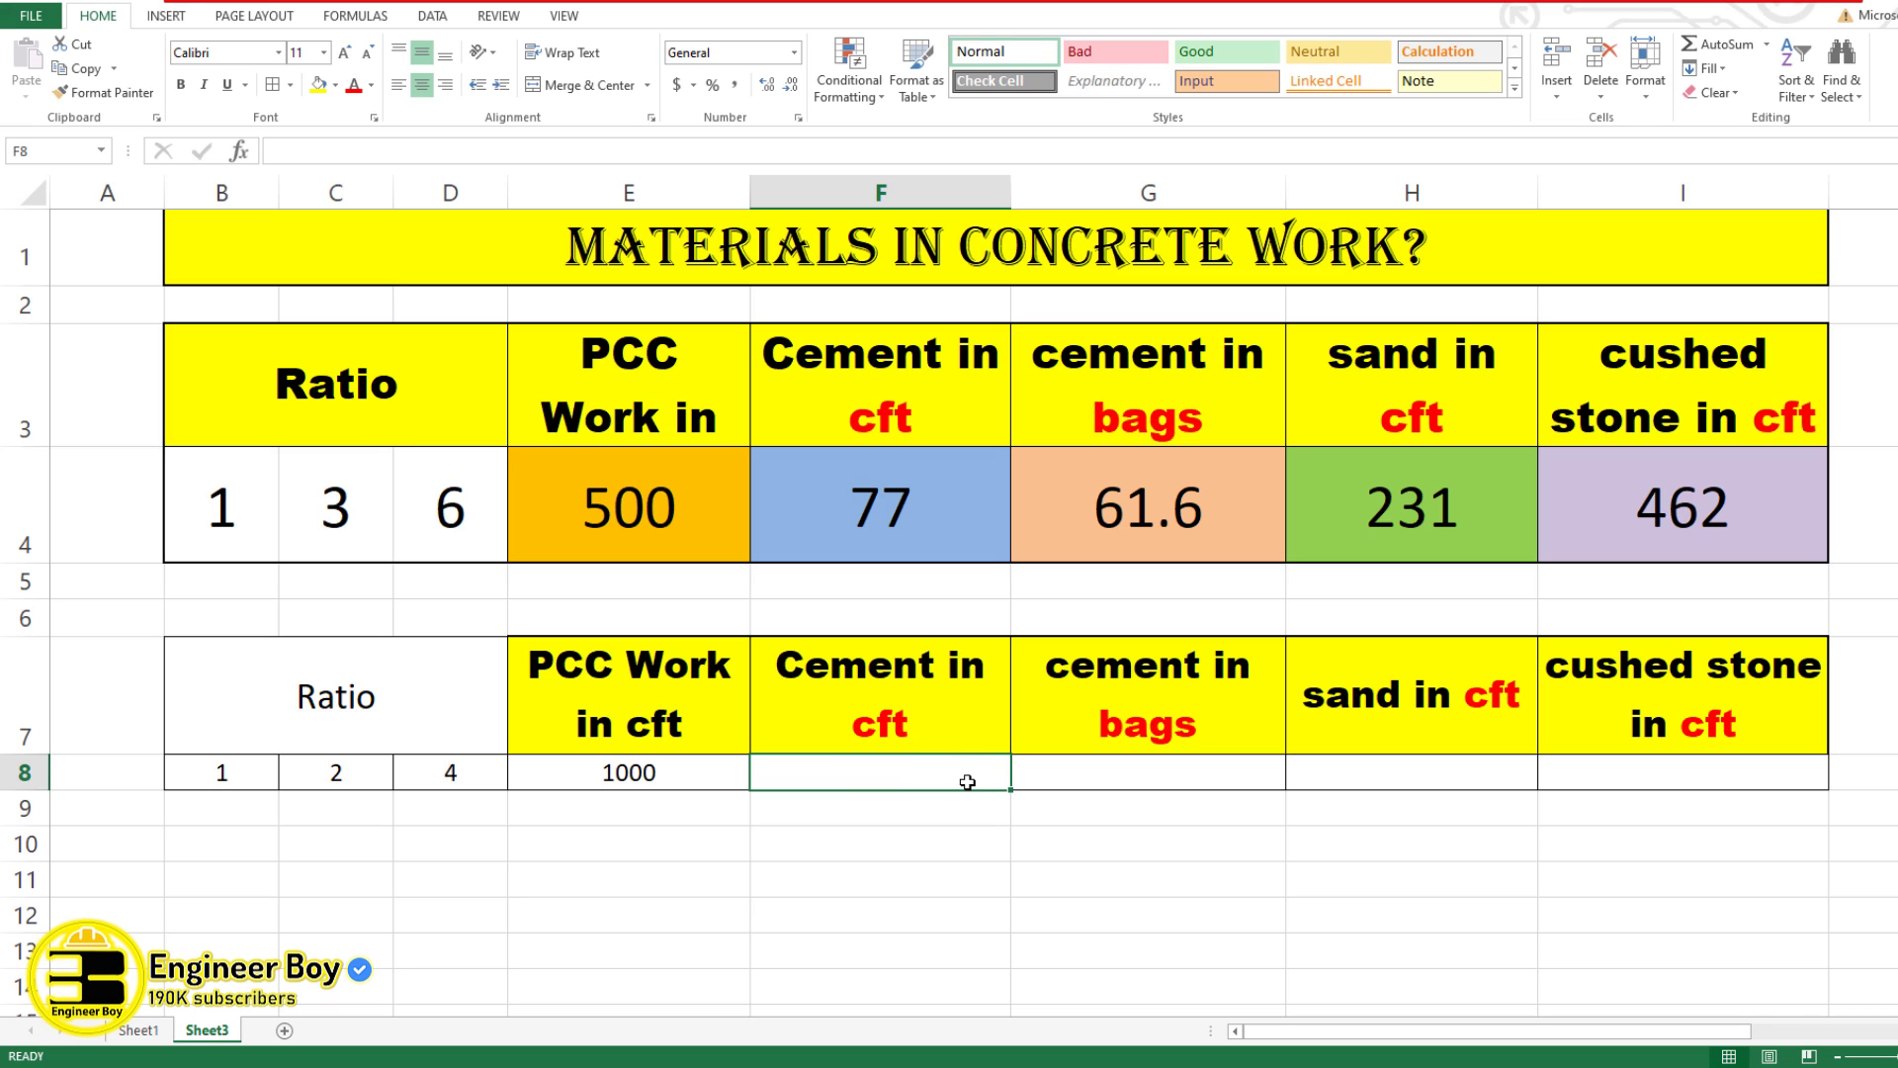
- Enter =(E8*1.54)/(B8+C8+D8) in F8, giving 220 cft of cement
{"action": "type", "text": "=("}
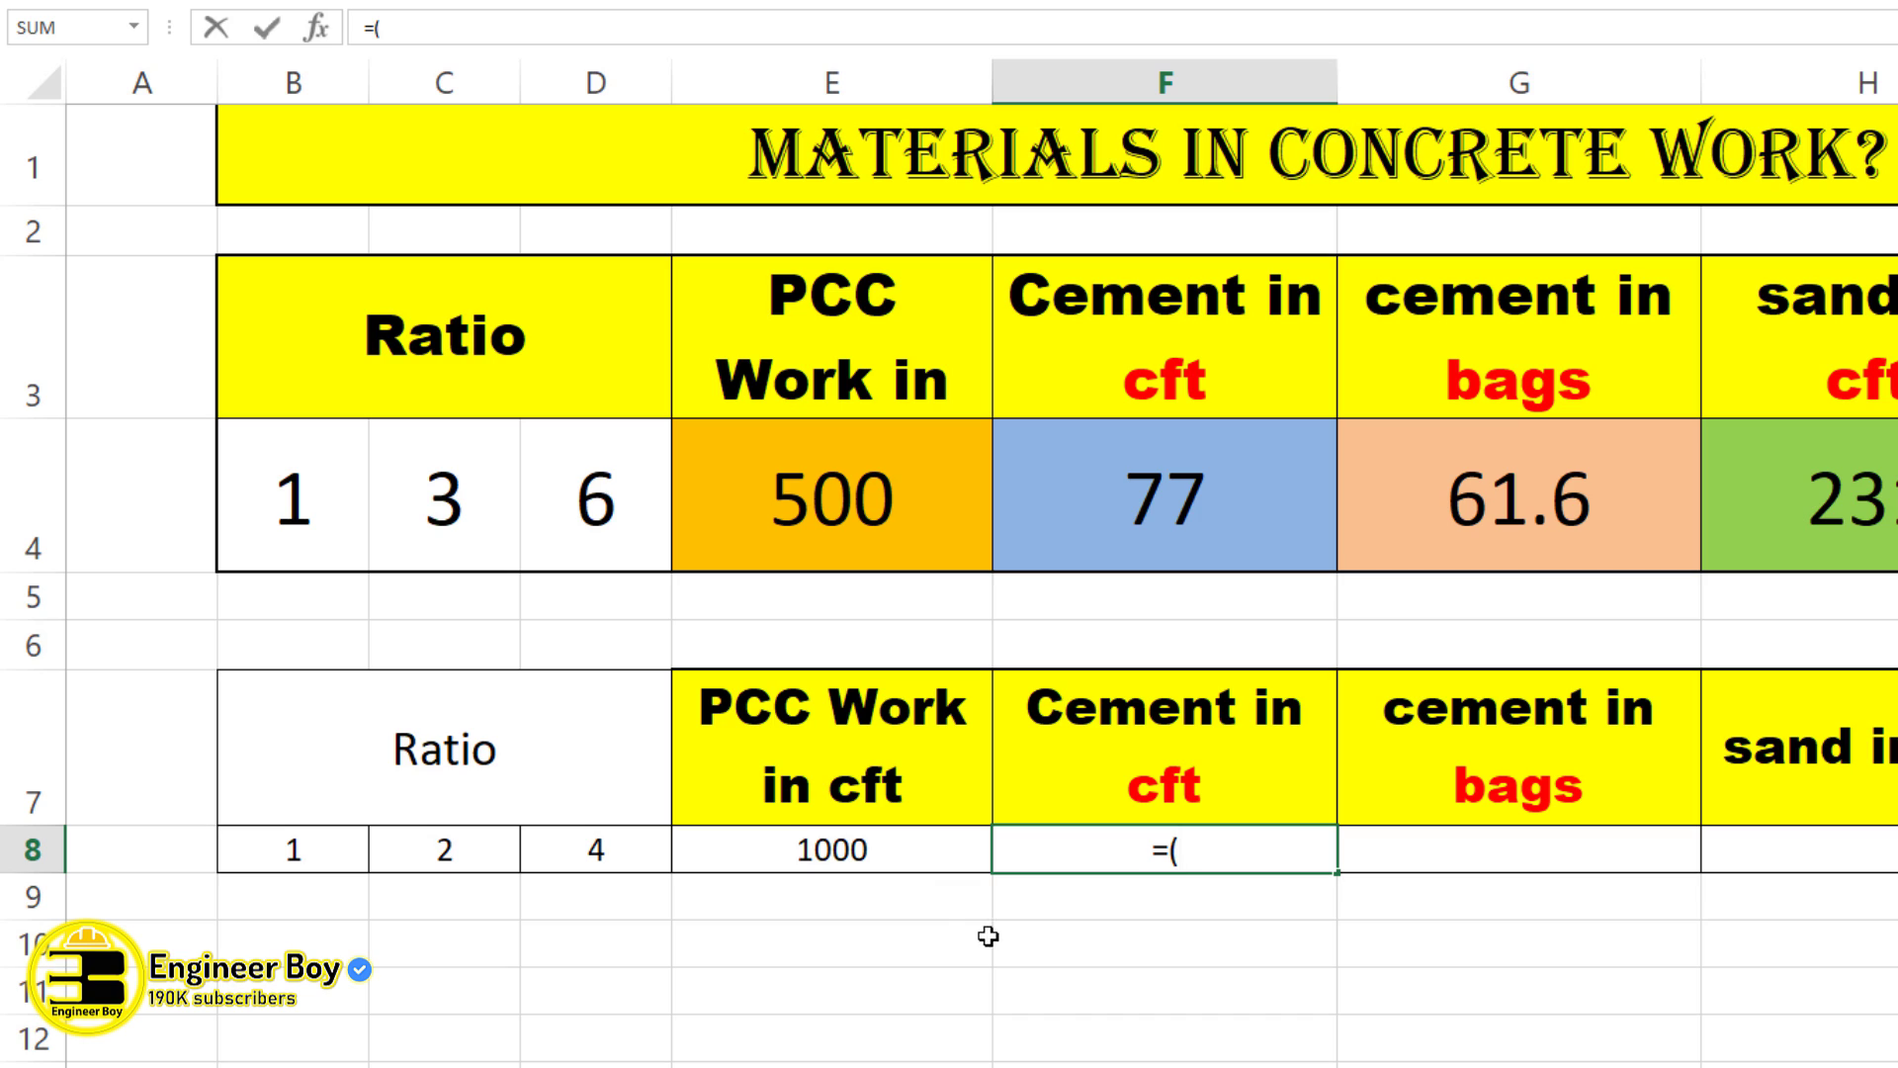
{"action": "left_click", "coordinate": [808, 848]}
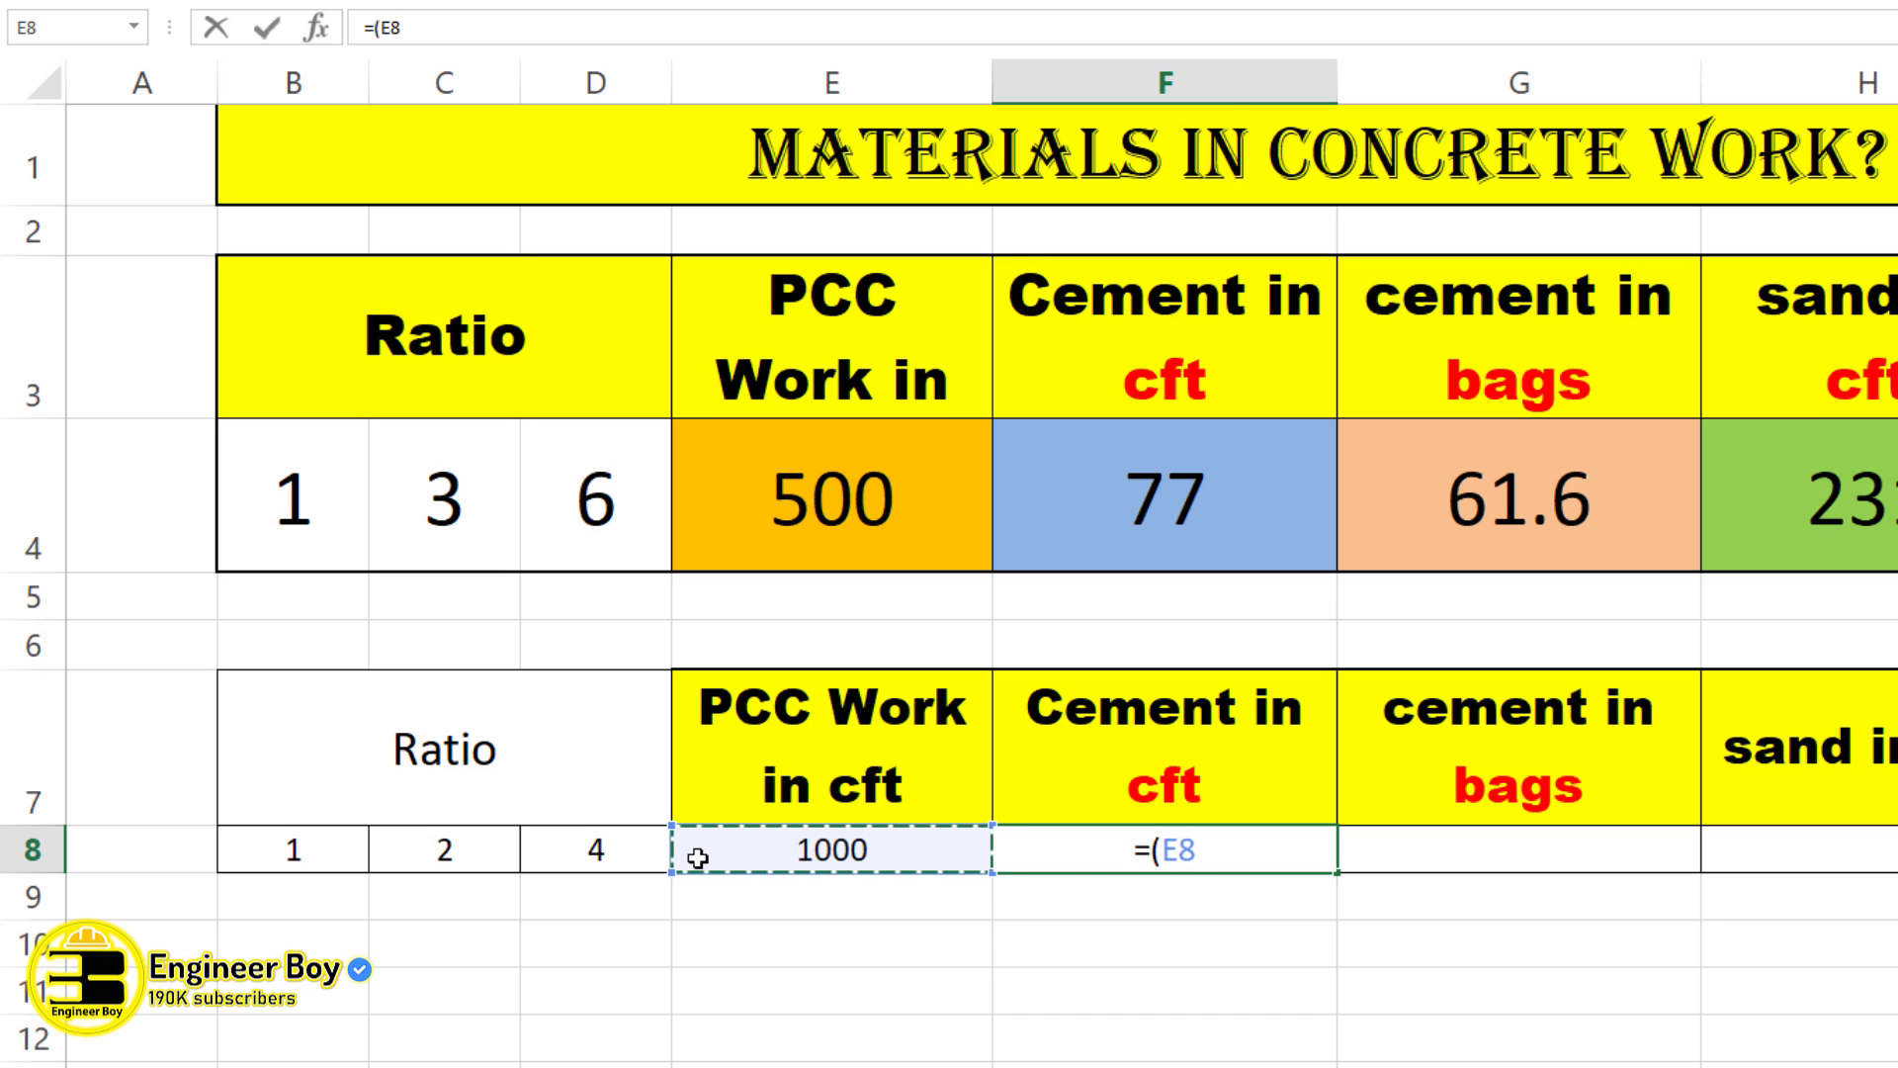
{"action": "type", "text": "*1.54"}
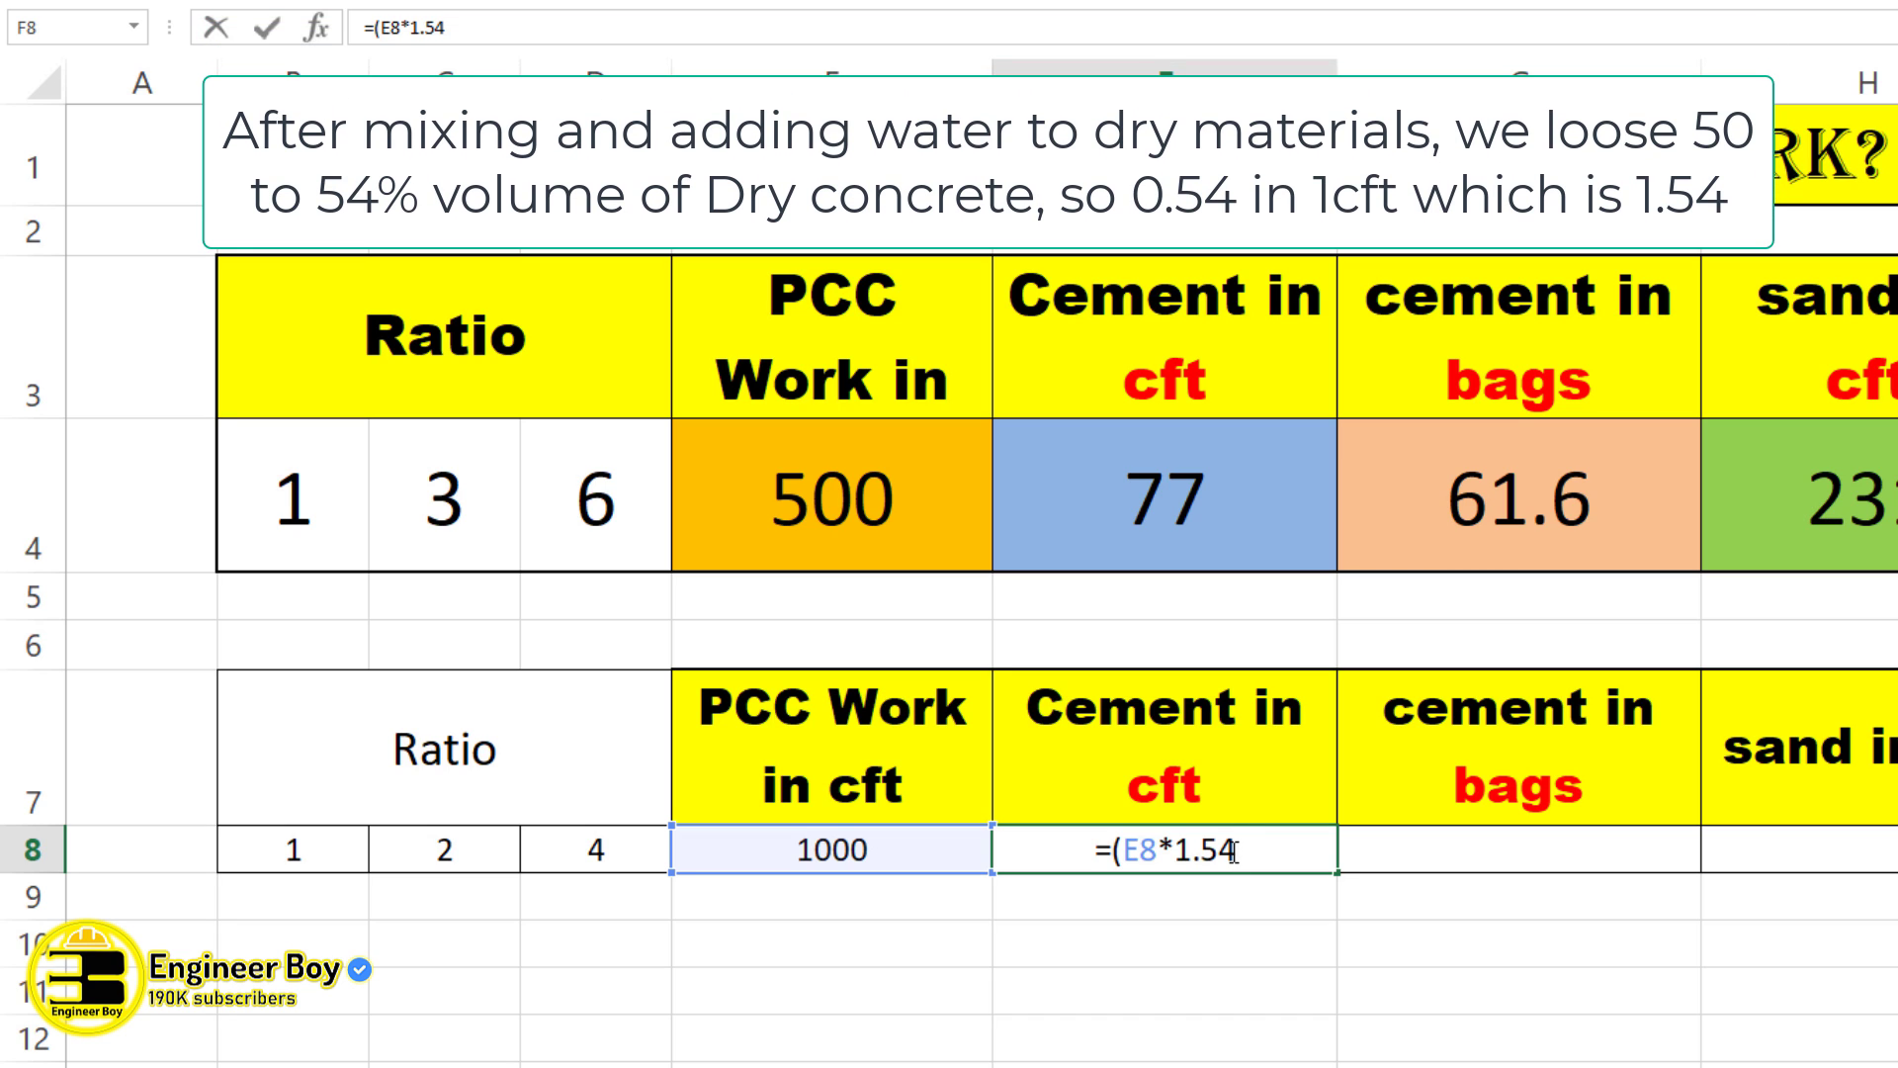
{"action": "type", "text": ")/"}
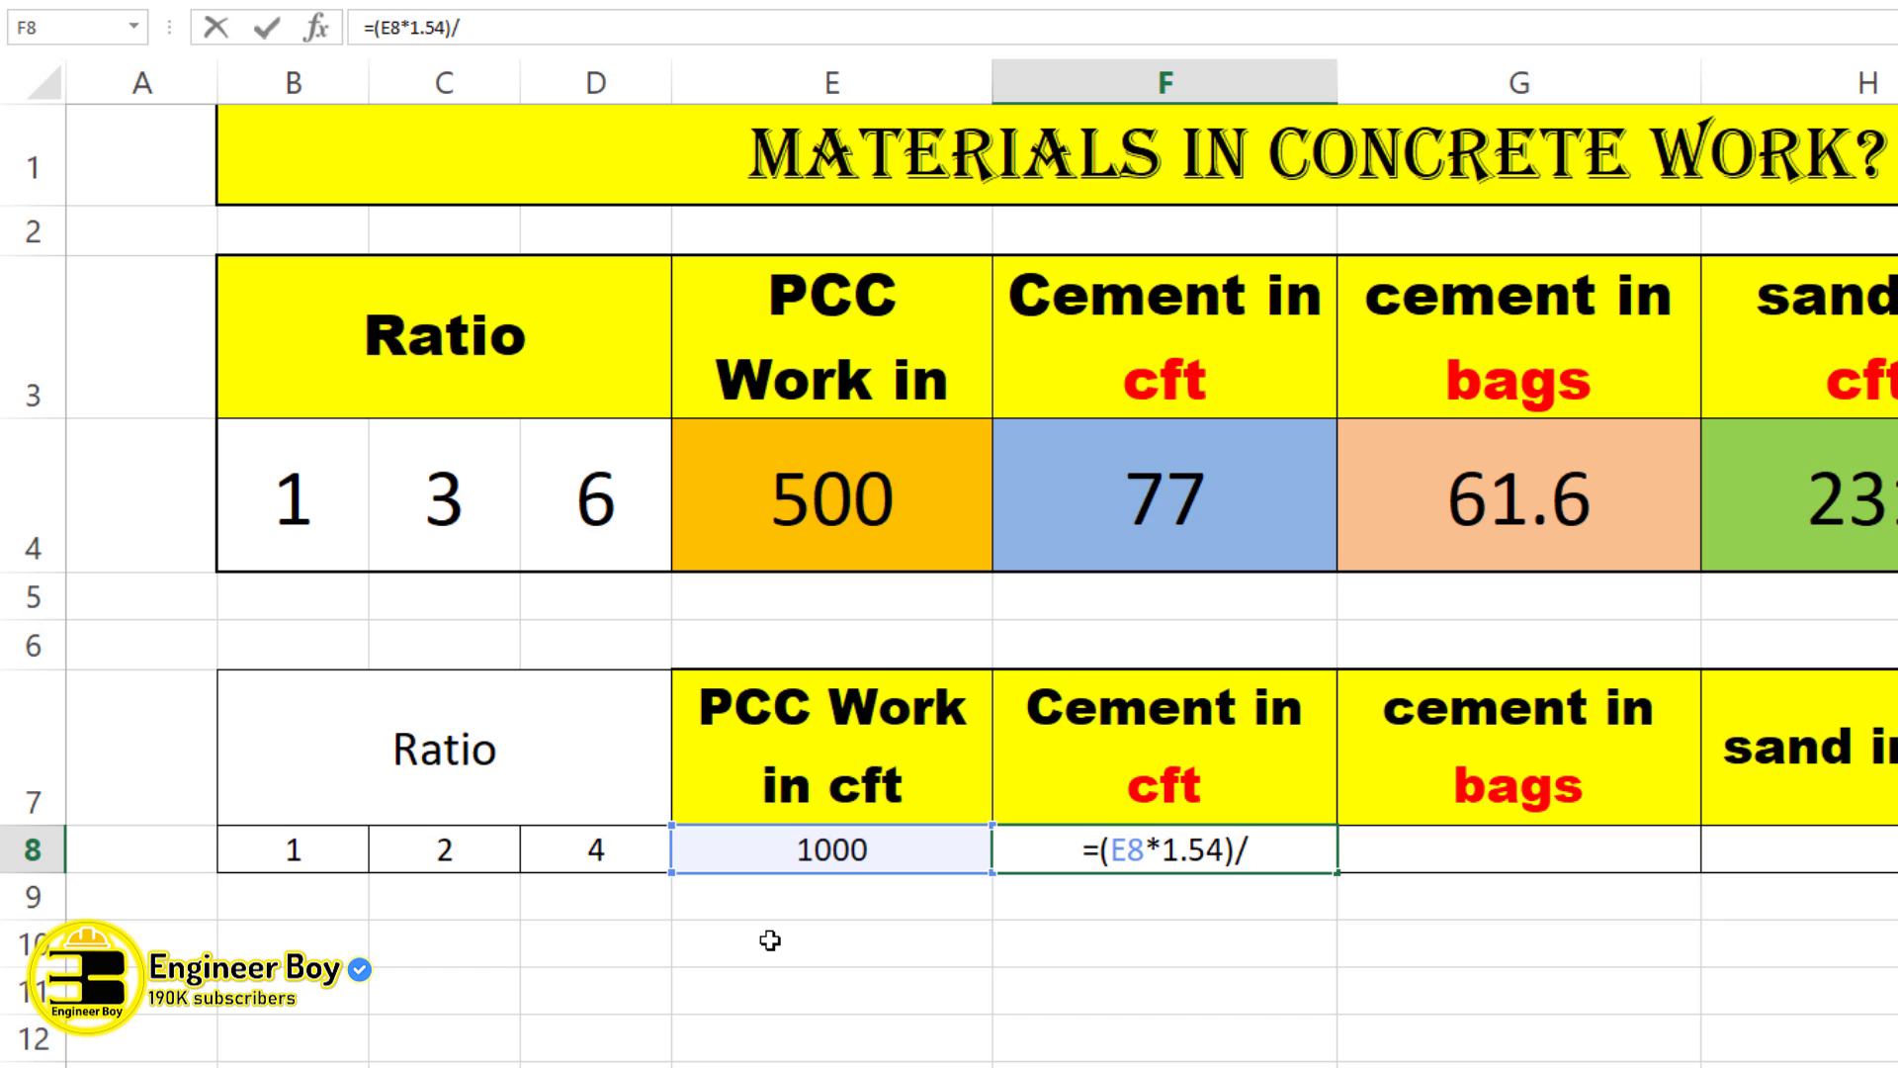
{"action": "type", "text": "("}
{"action": "left_click", "coordinate": [280, 847]}
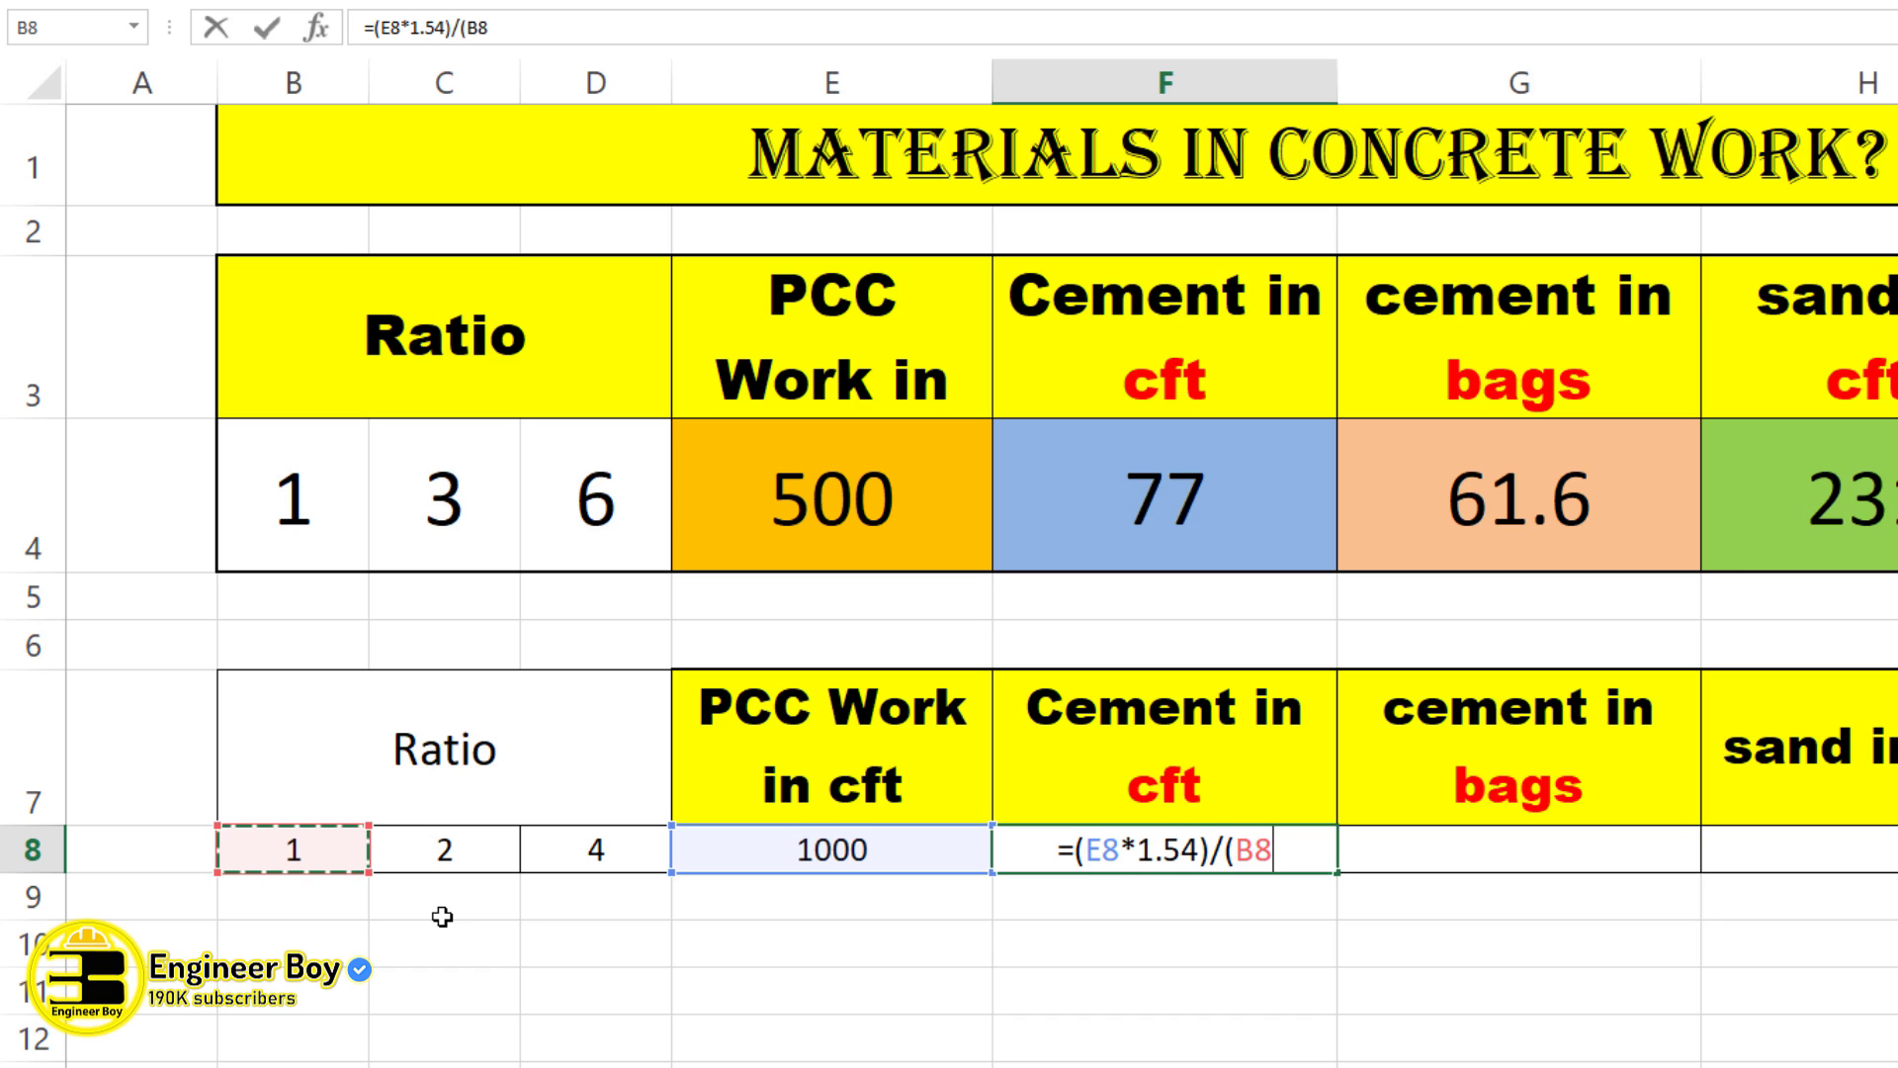
{"action": "type", "text": "+"}
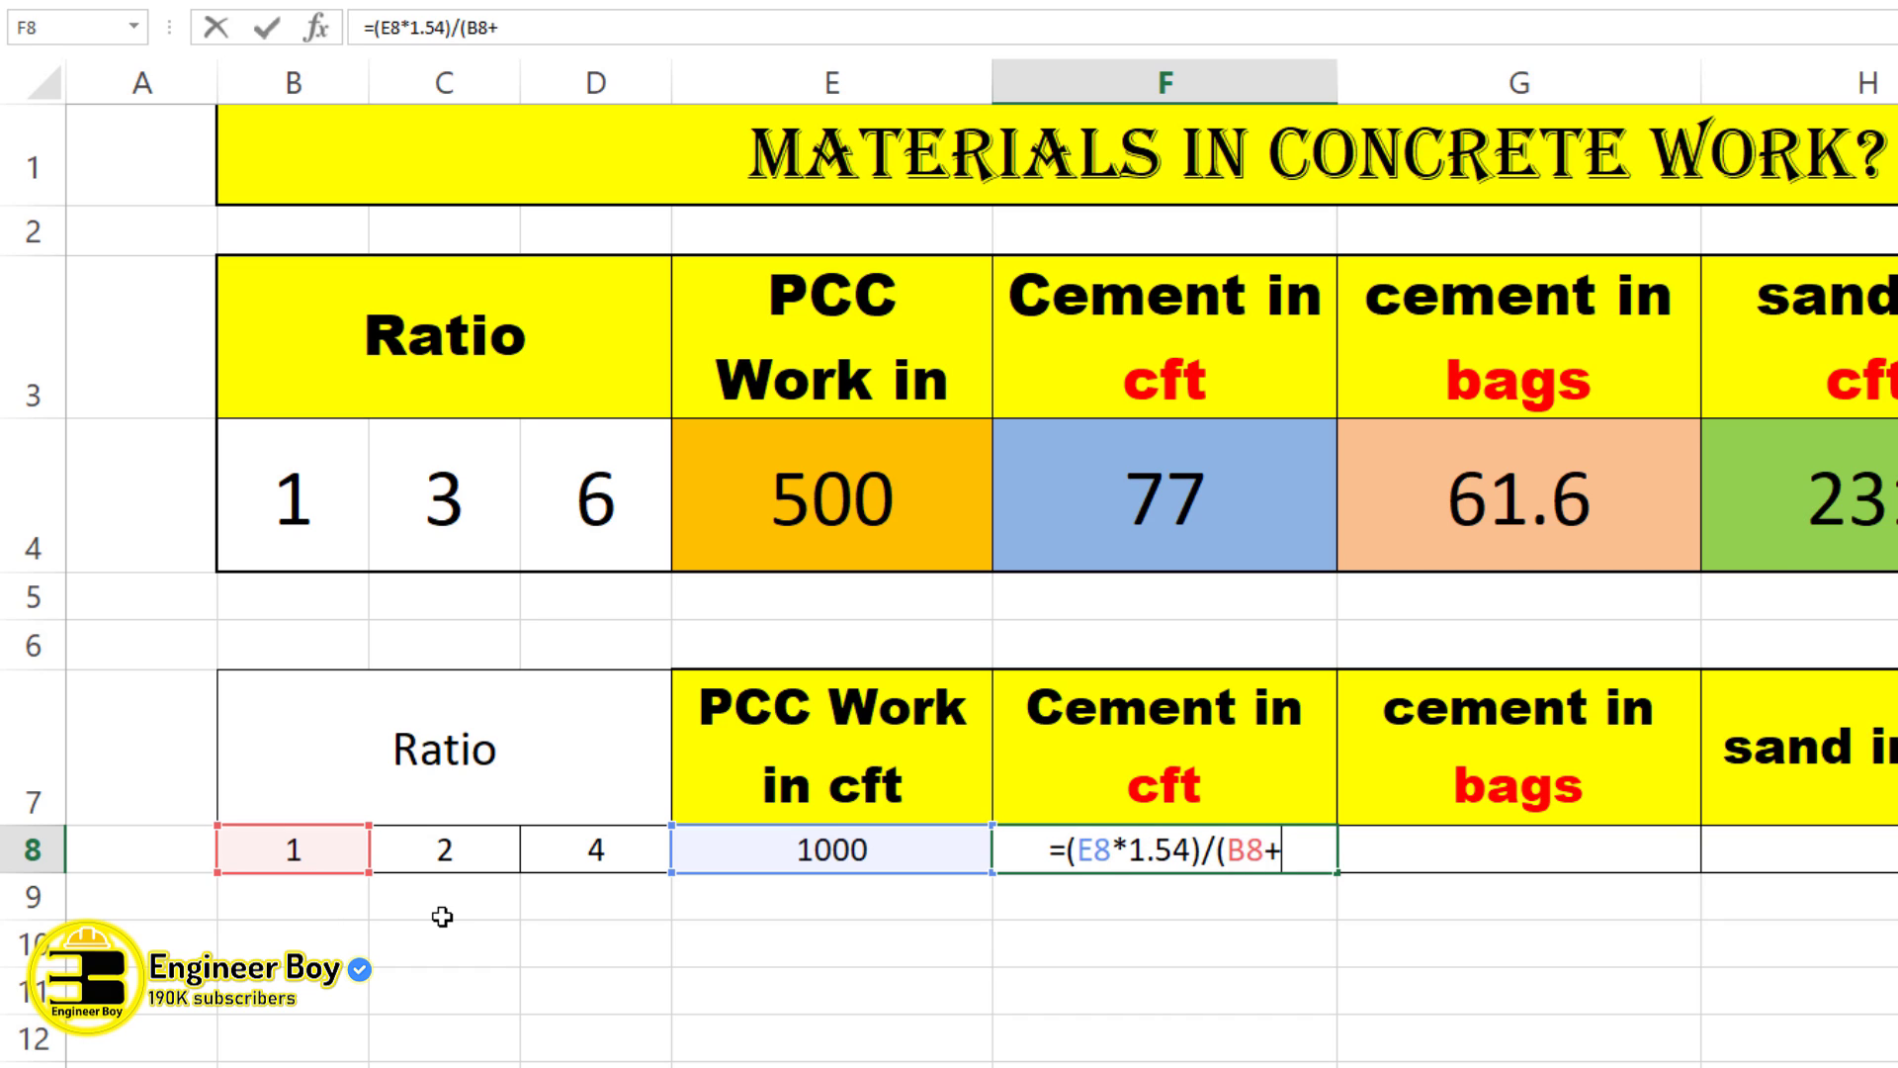
{"action": "left_click", "coordinate": [465, 853]}
{"action": "type", "text": "+"}
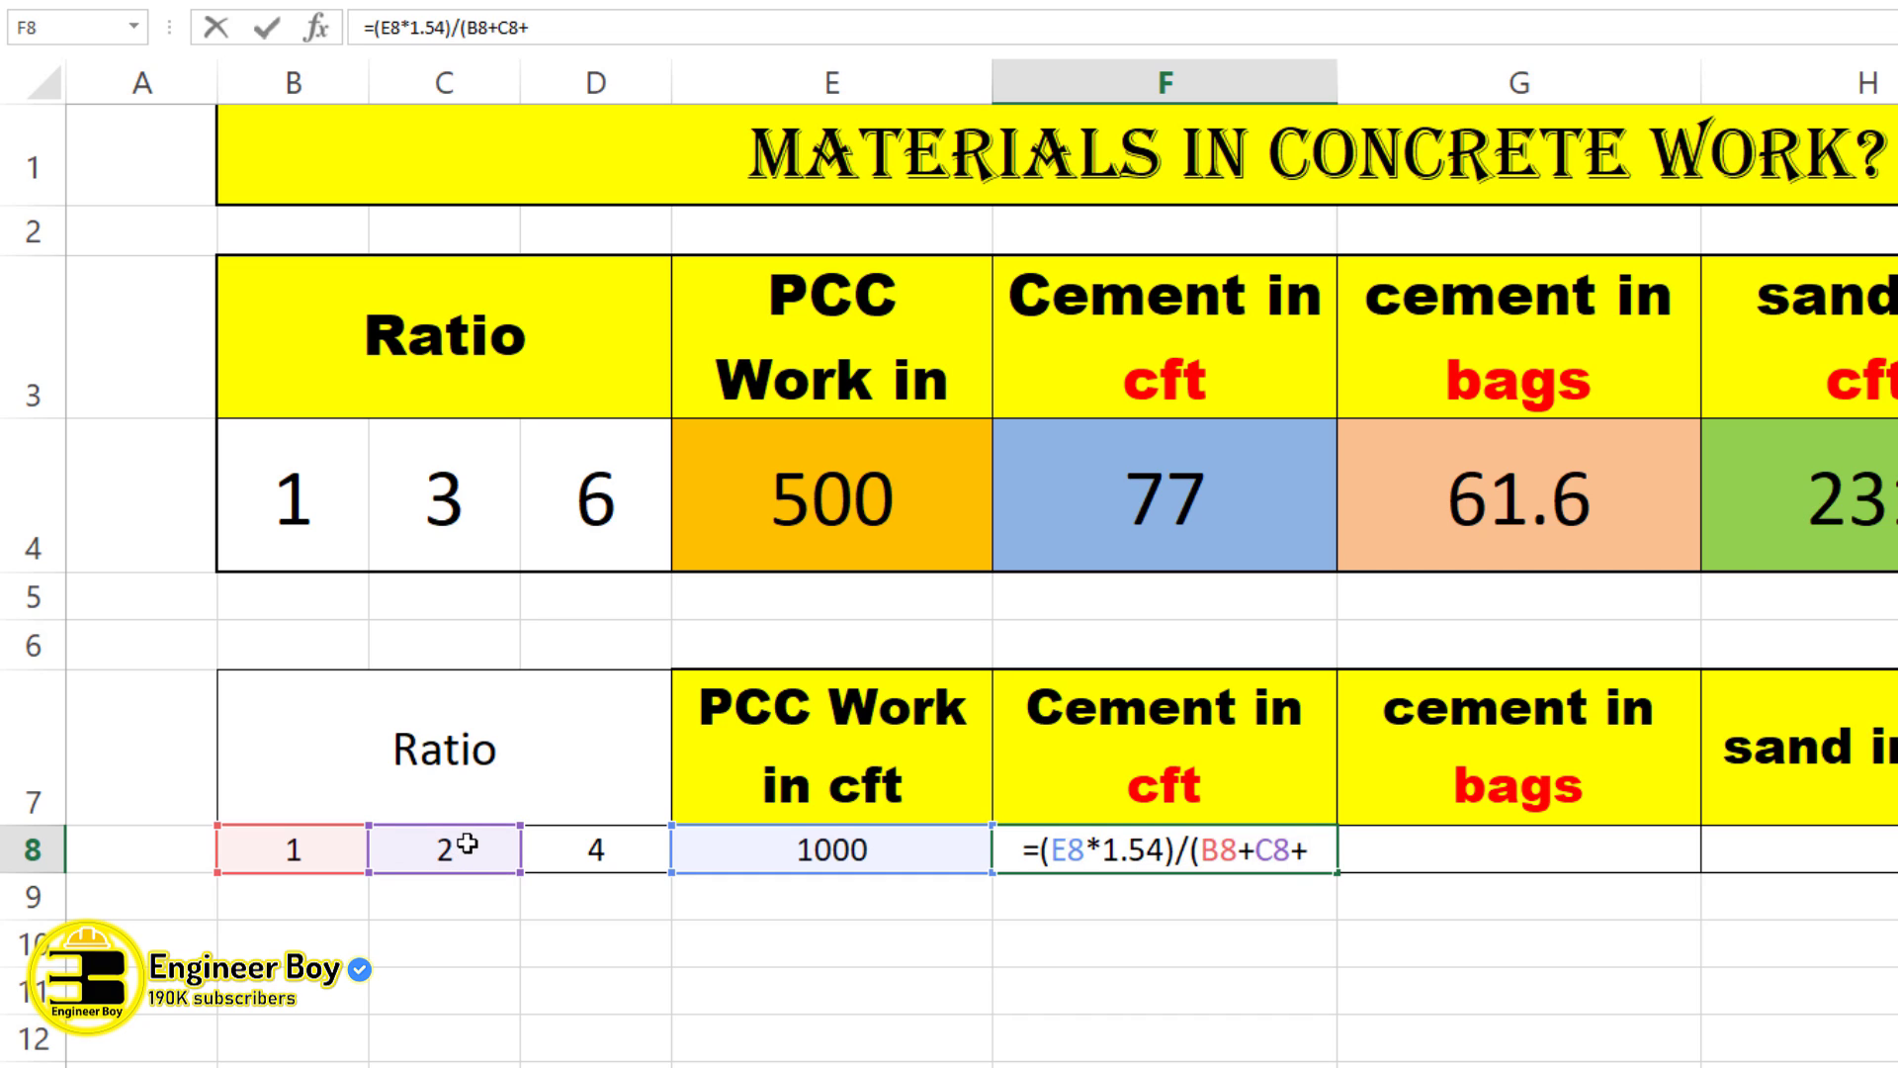
{"action": "left_click", "coordinate": [562, 847]}
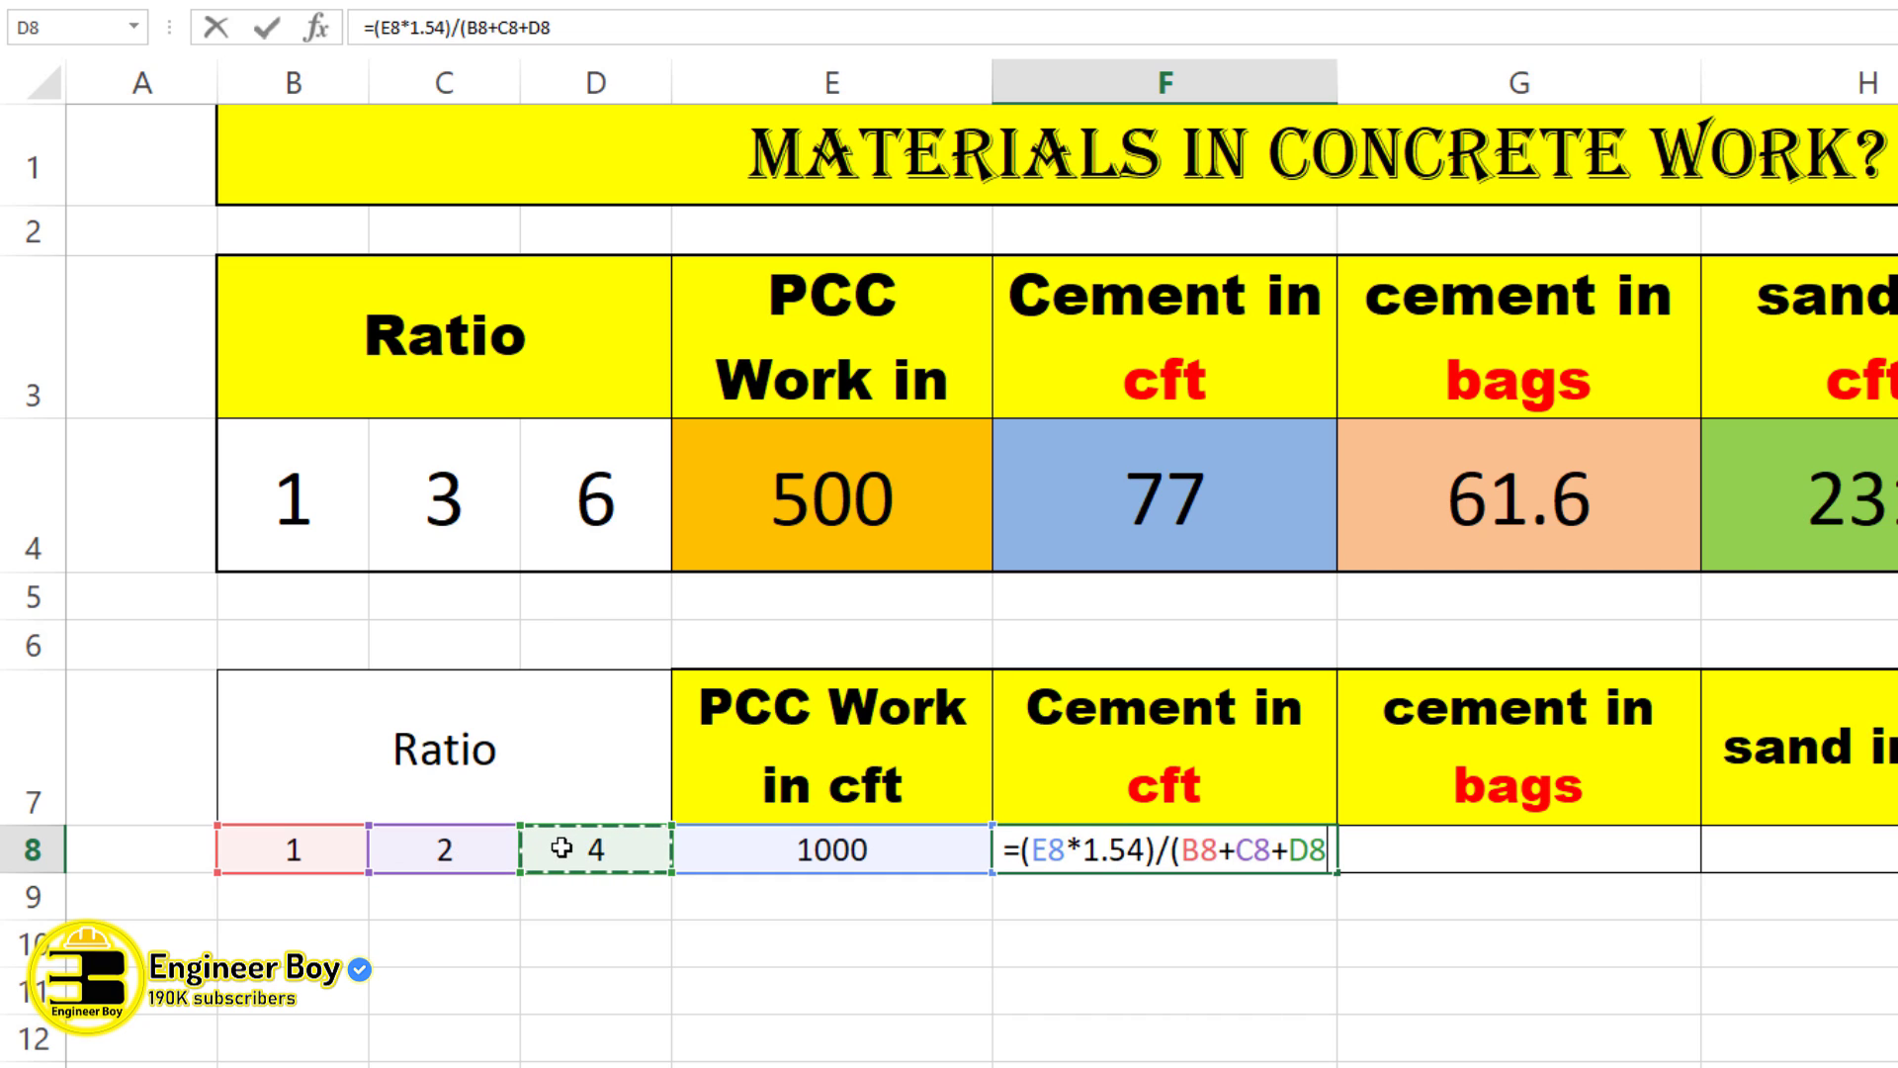
{"action": "type", "text": ")"}
{"action": "key", "text": "Return"}
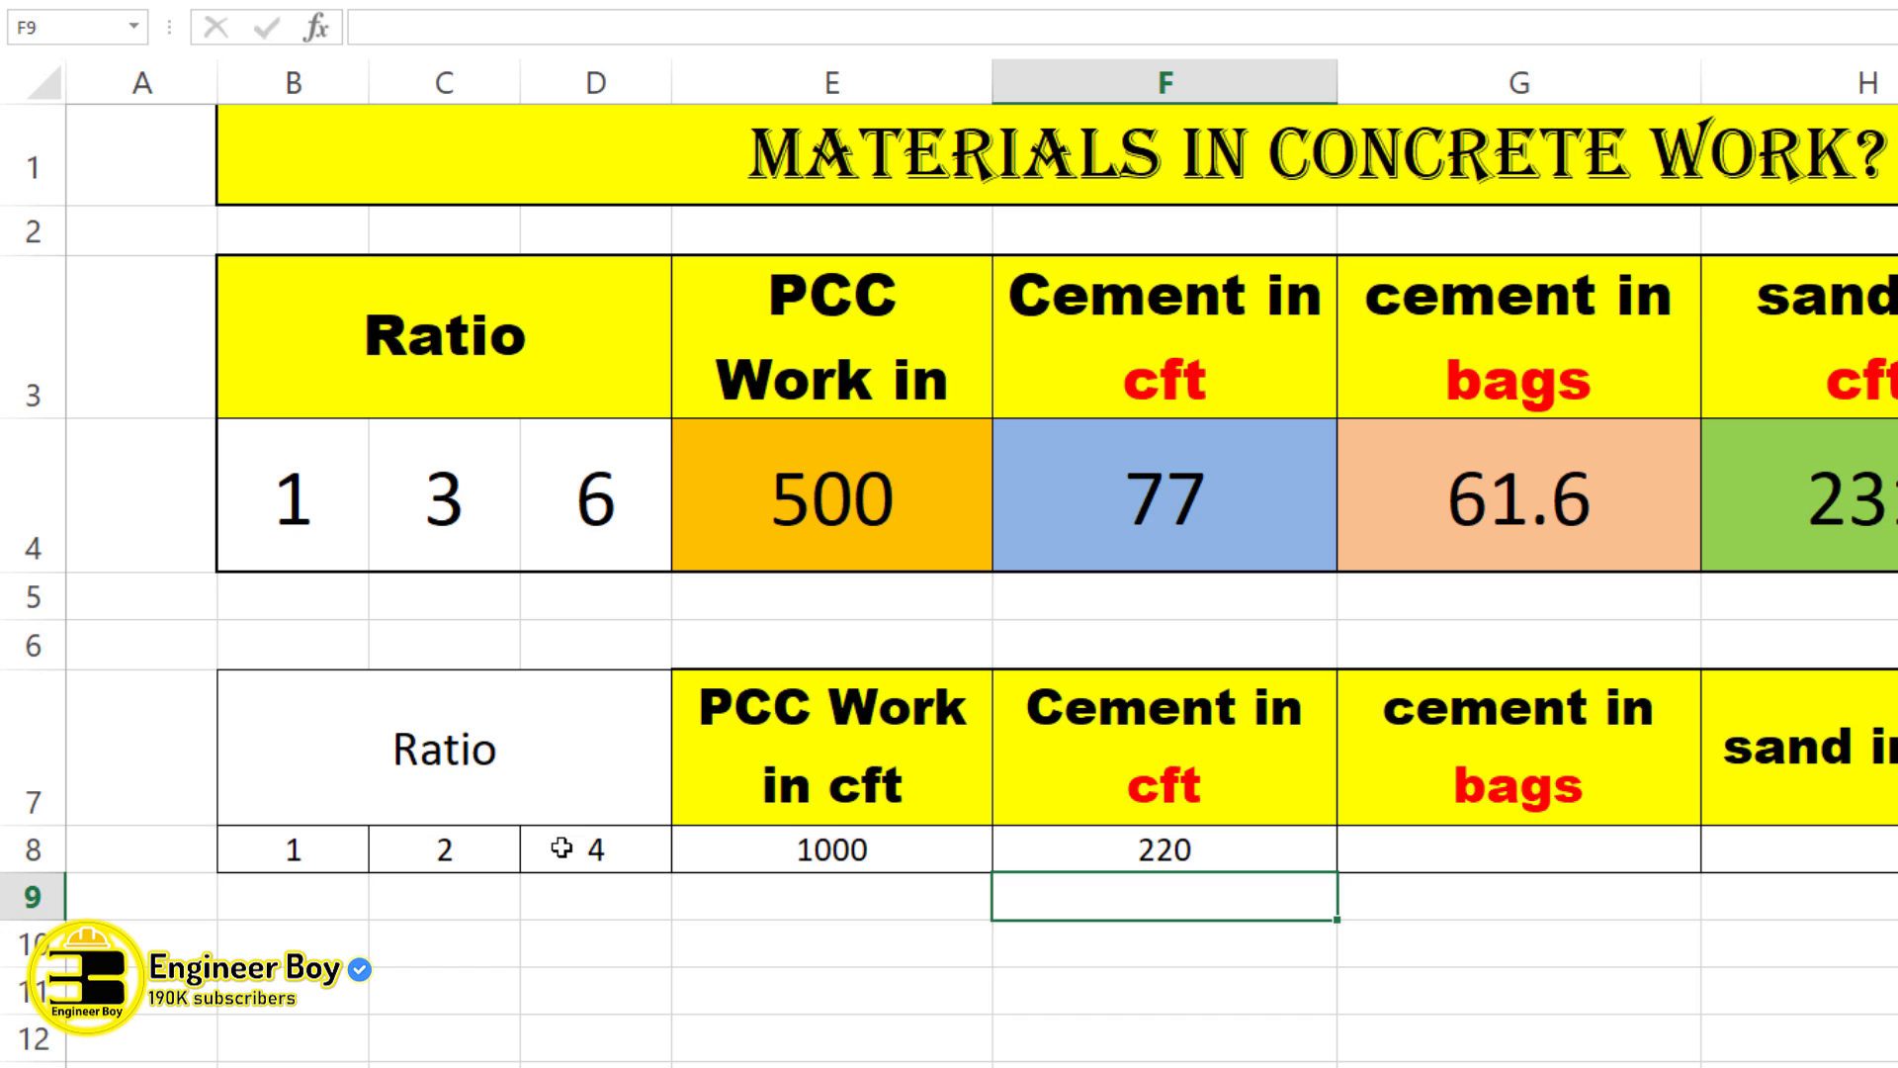
{"action": "left_click", "coordinate": [1169, 840]}
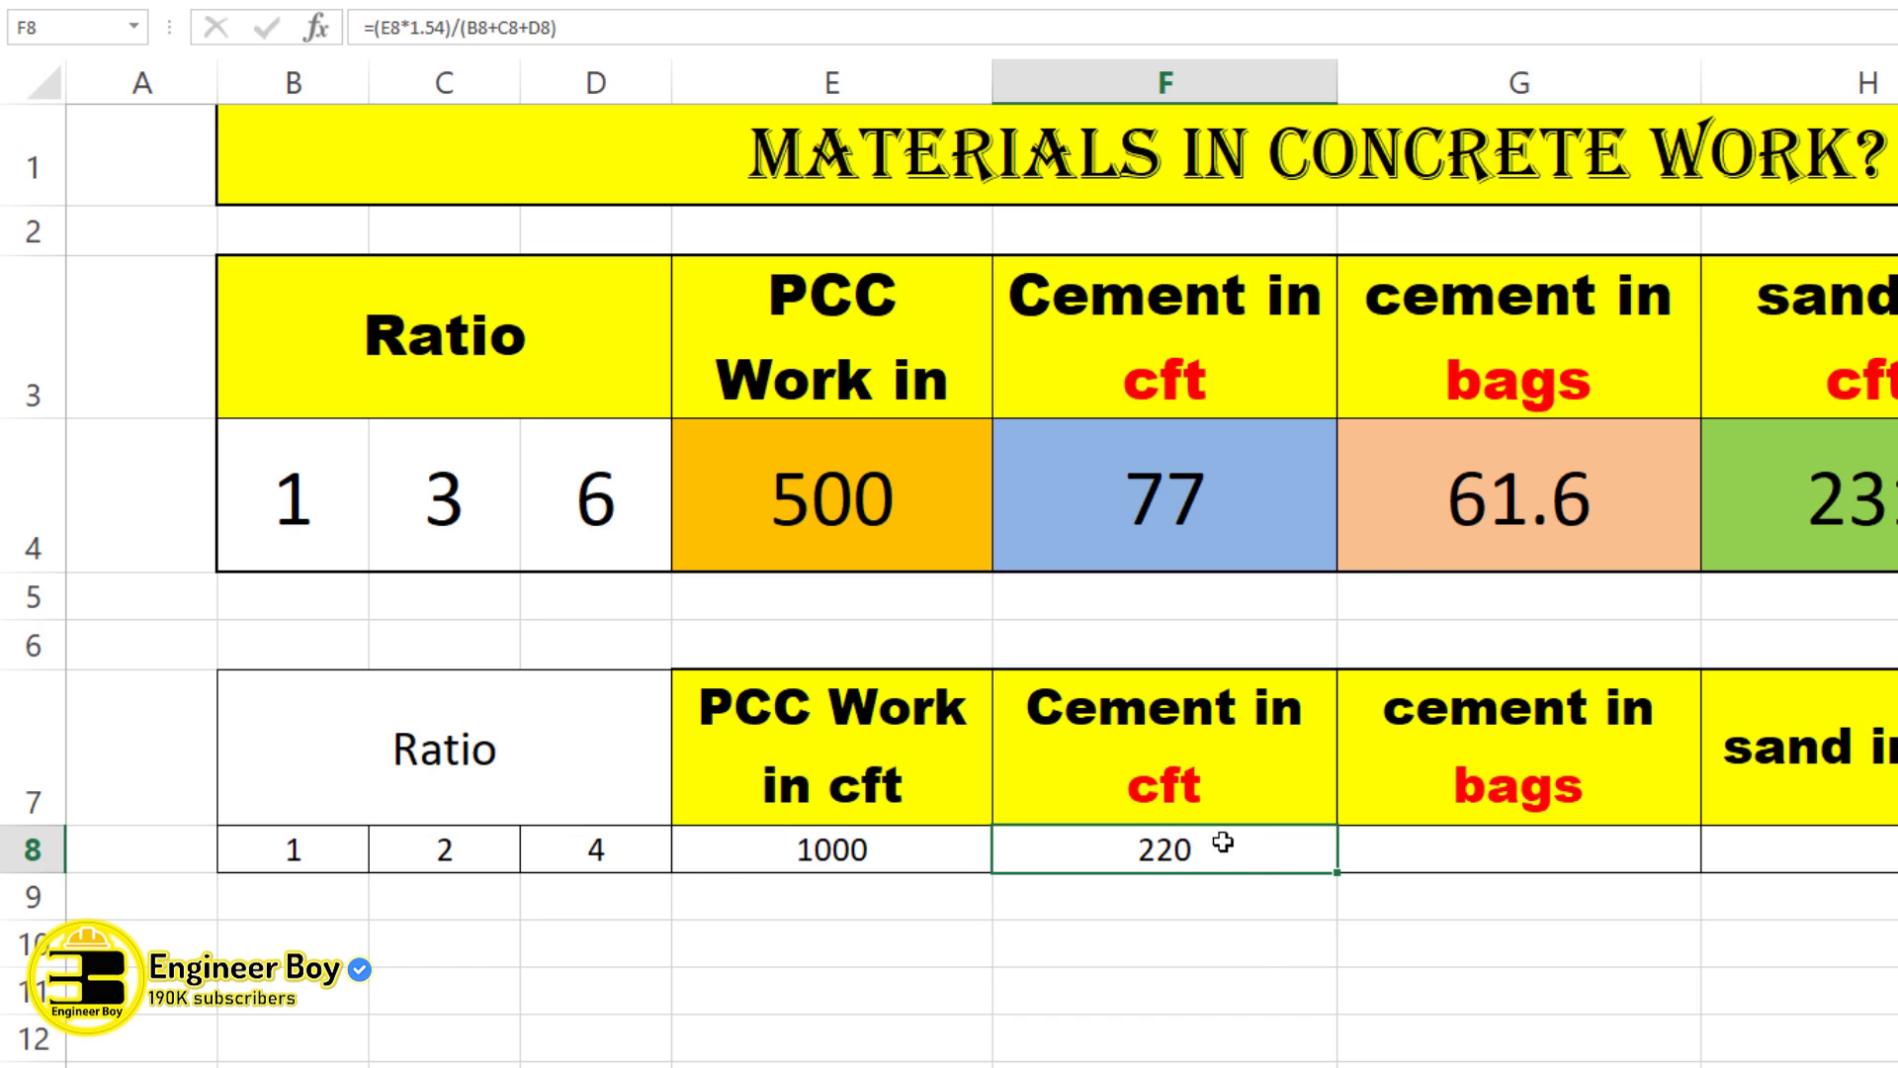
- Enter =F8/1.25 in G8, giving 176 bags of cement
{"action": "left_click", "coordinate": [1501, 854]}
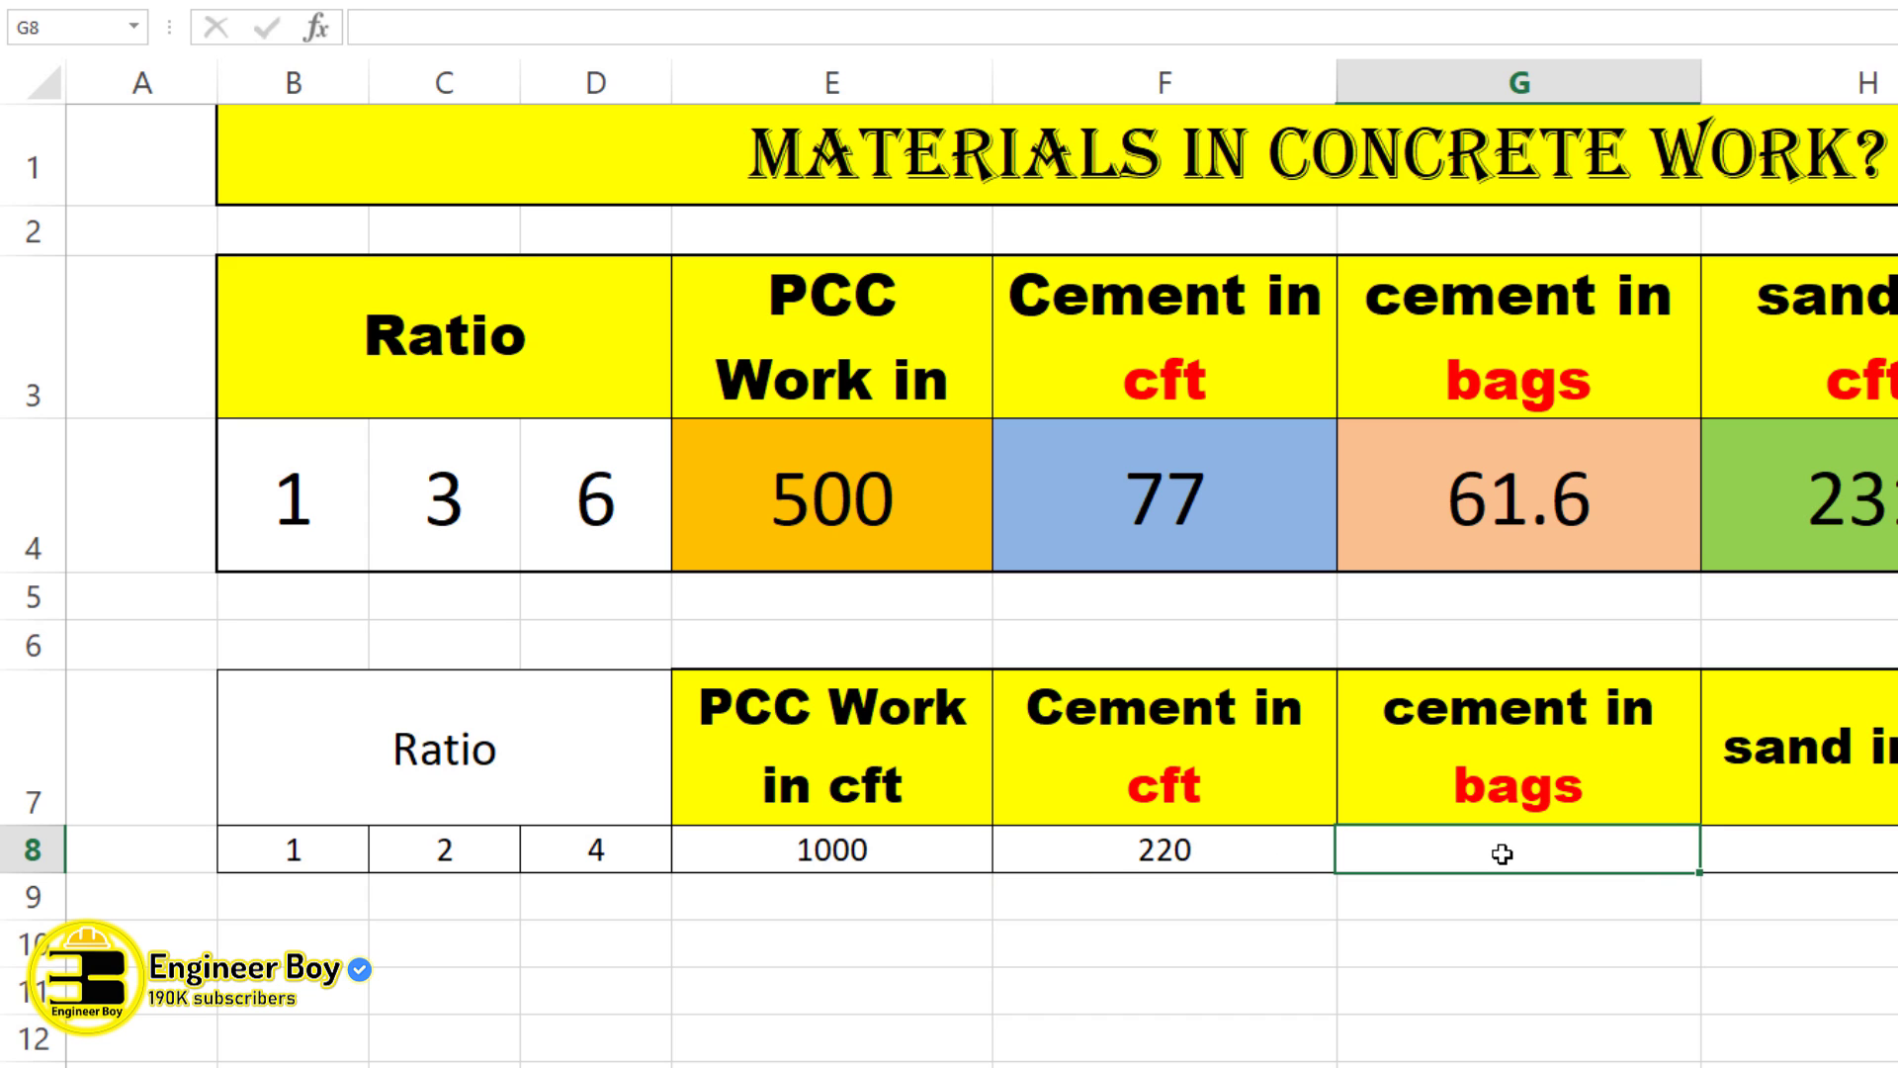
{"action": "type", "text": "="}
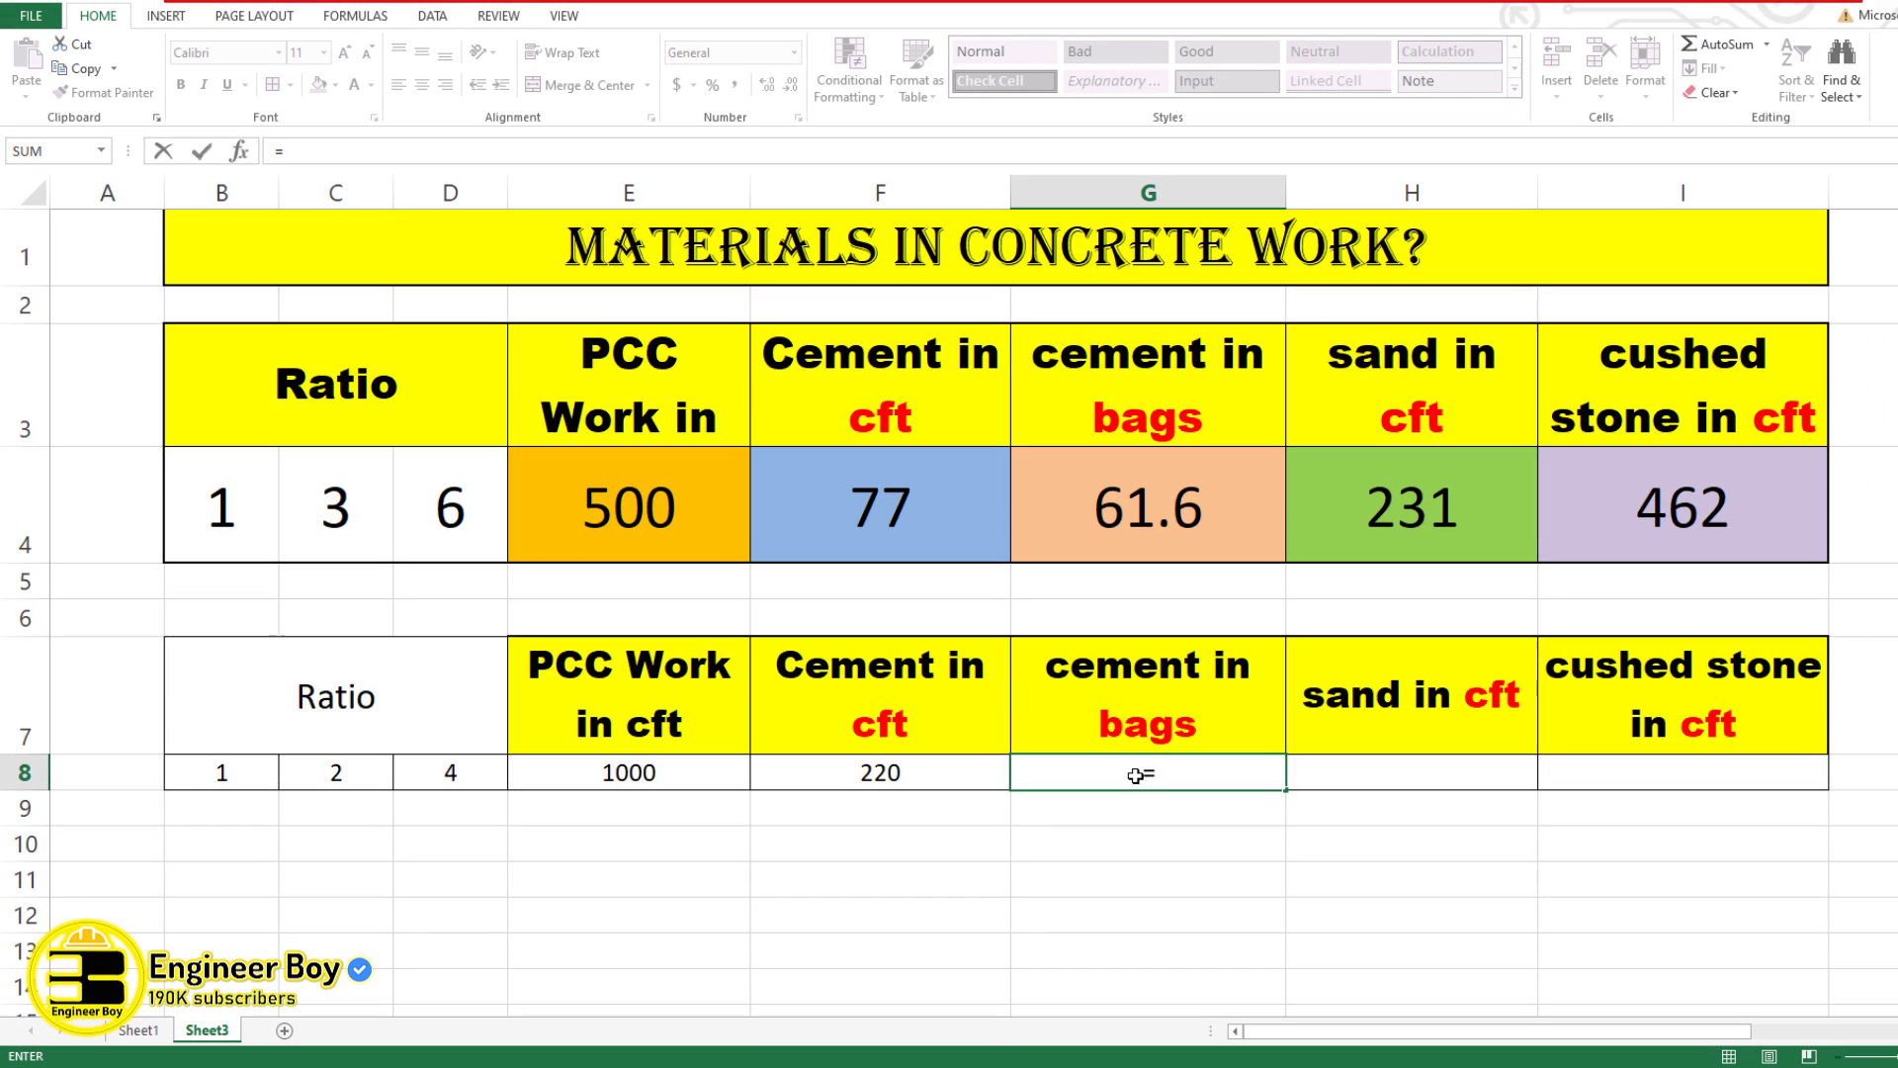
{"action": "left_click", "coordinate": [868, 772]}
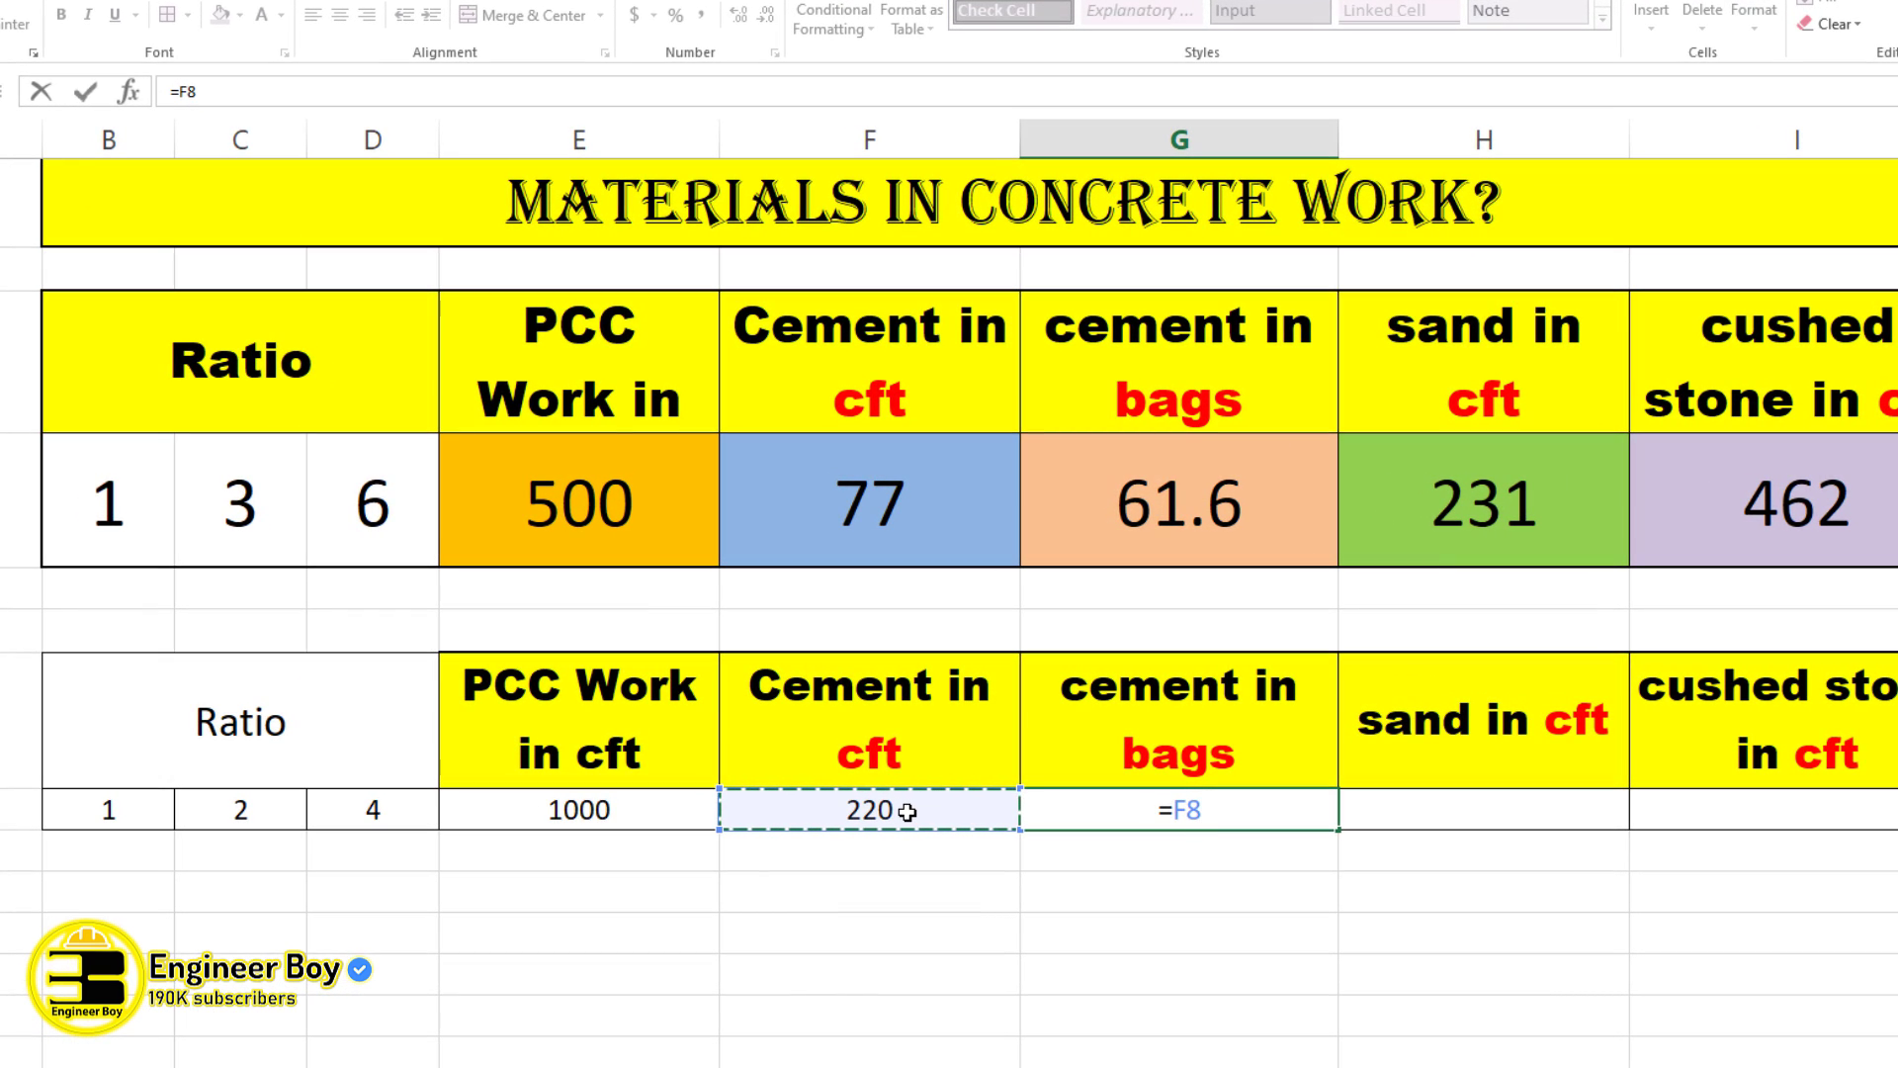
{"action": "type", "text": "/"}
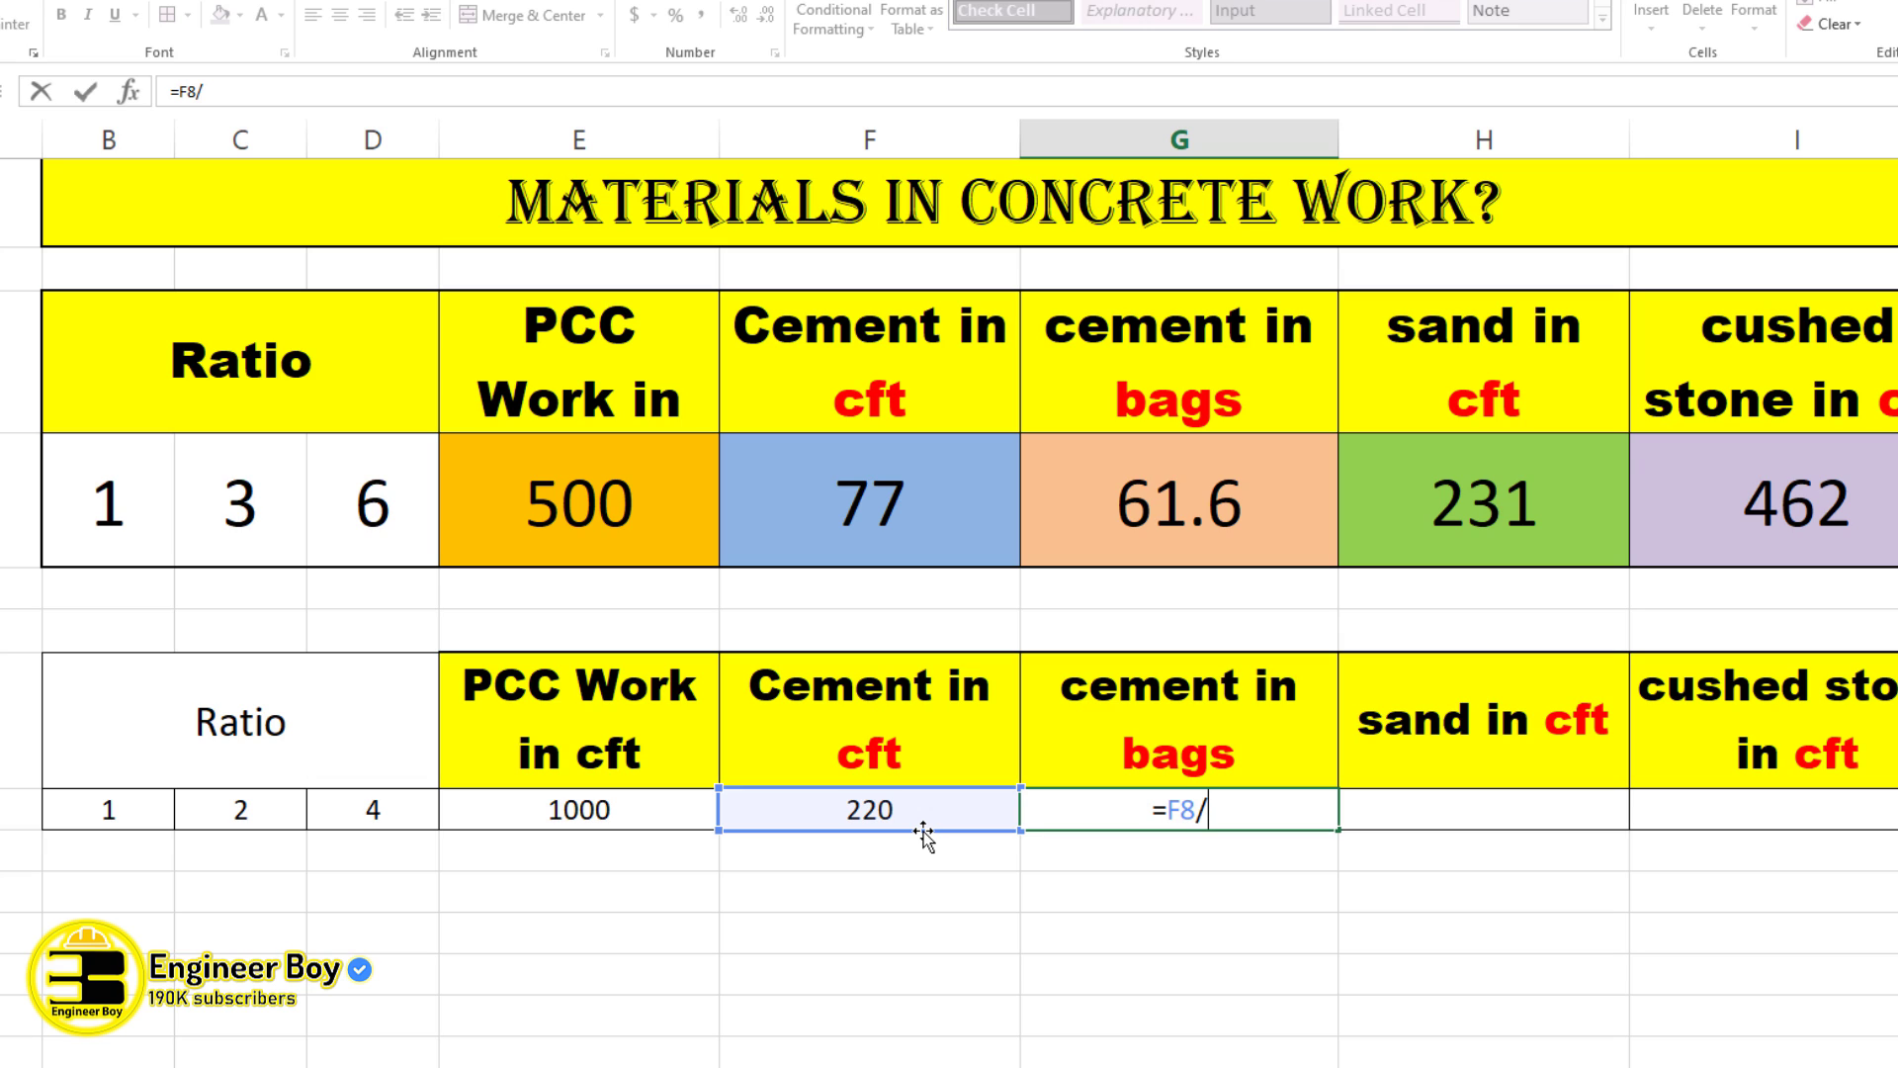
{"action": "type", "text": "1.25"}
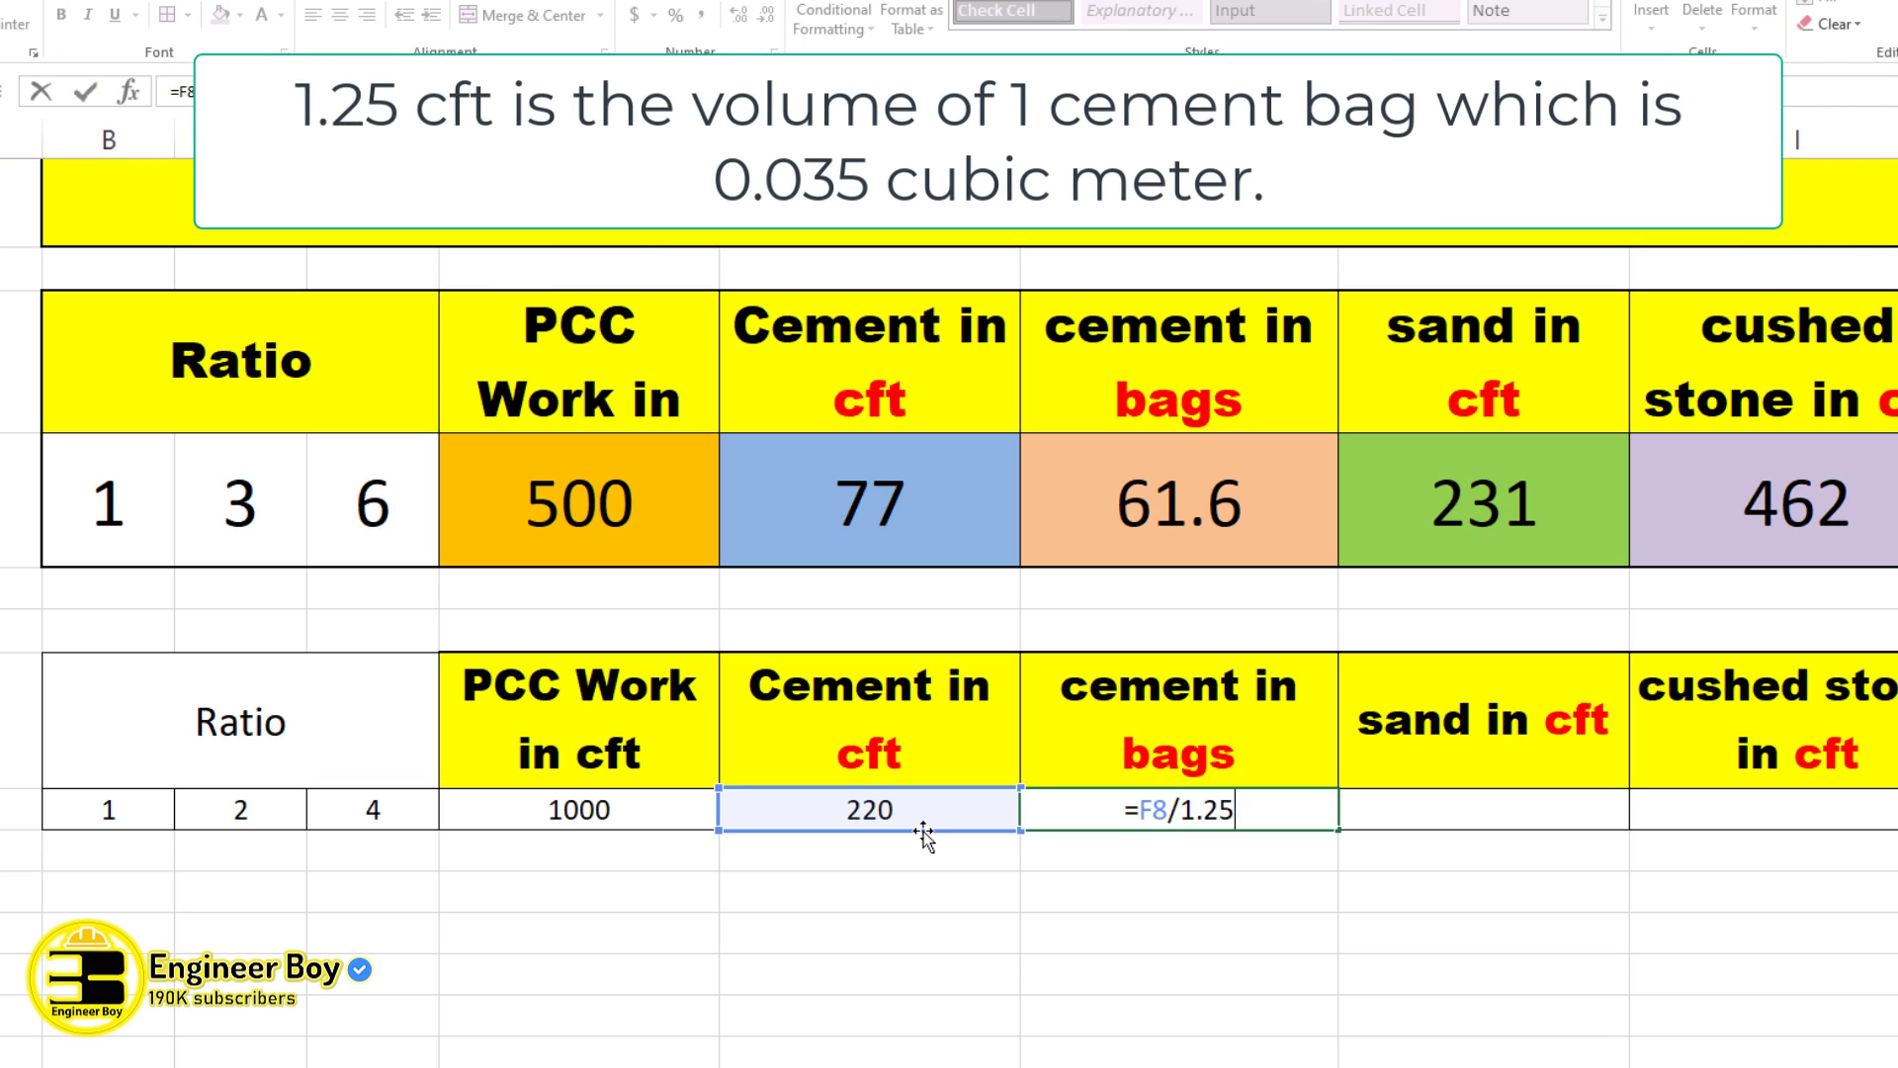
{"action": "key", "text": "ctrl+Return"}
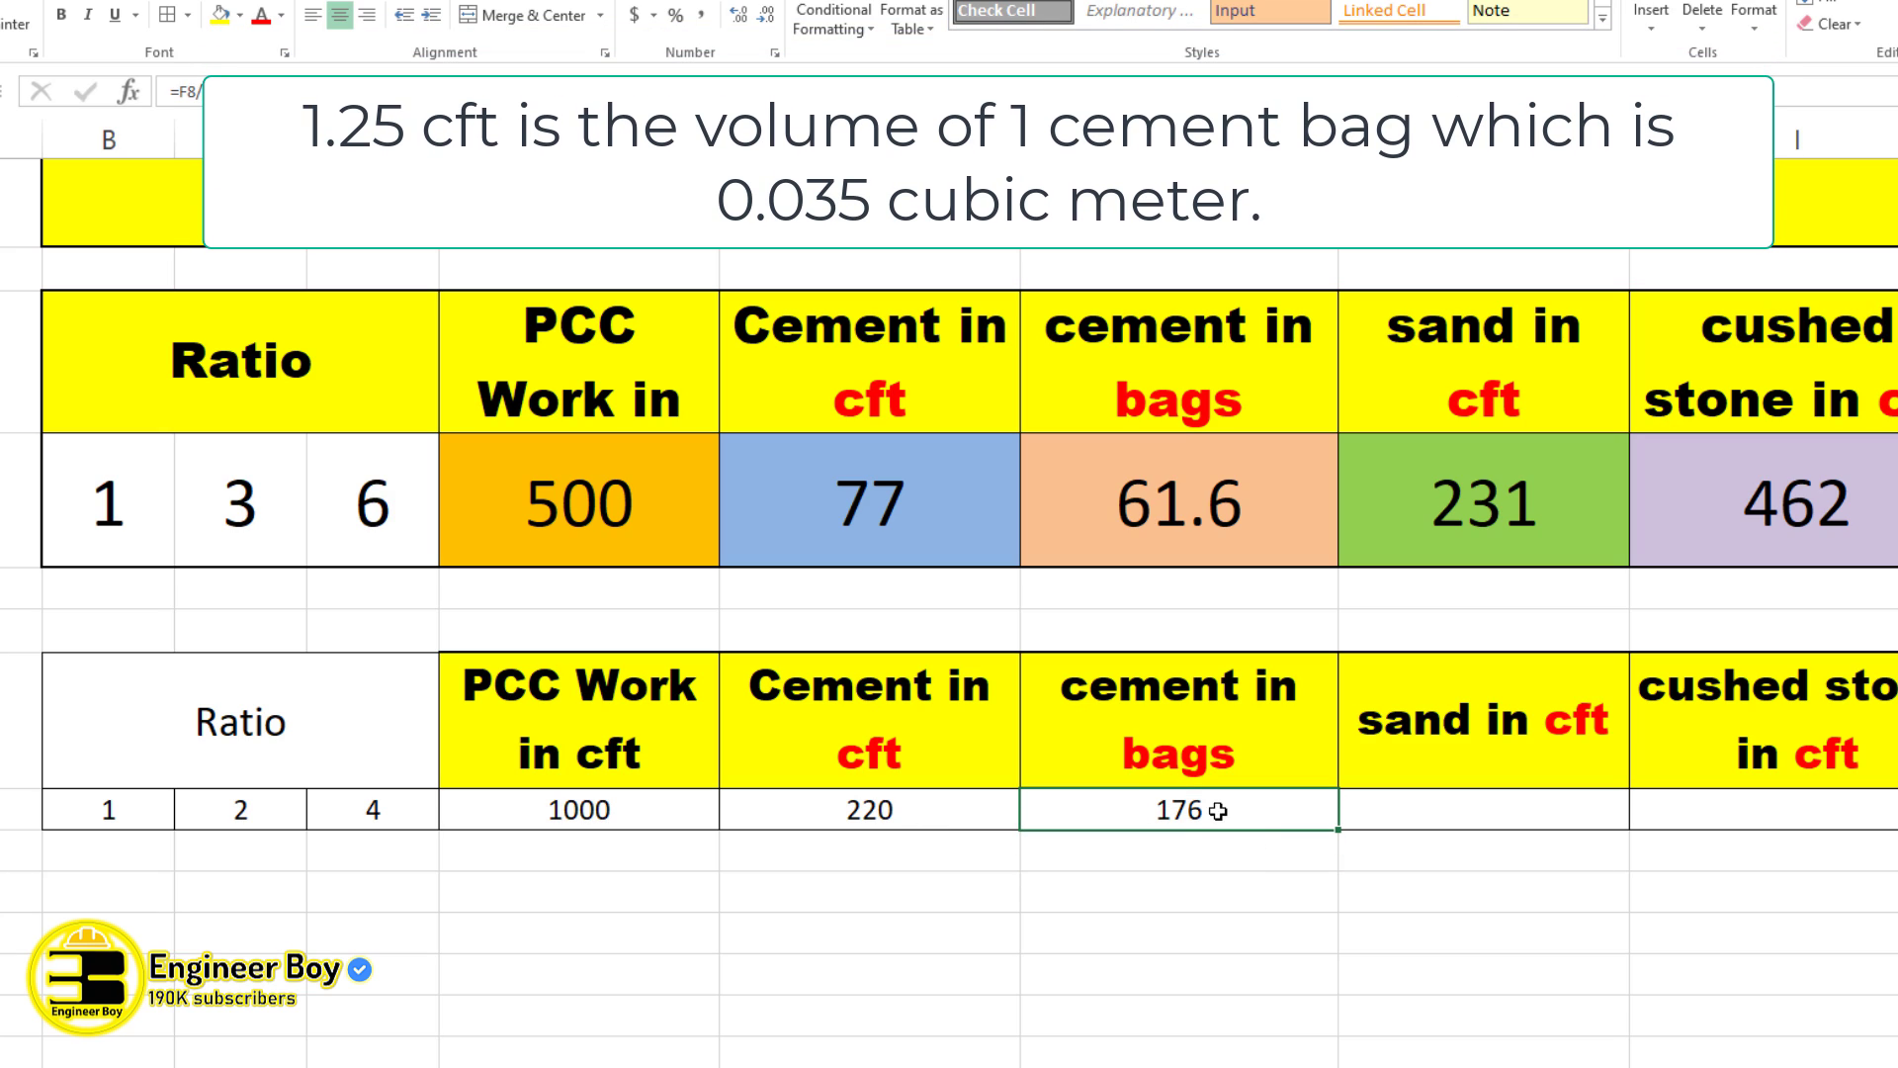
{"action": "left_click", "coordinate": [1431, 813]}
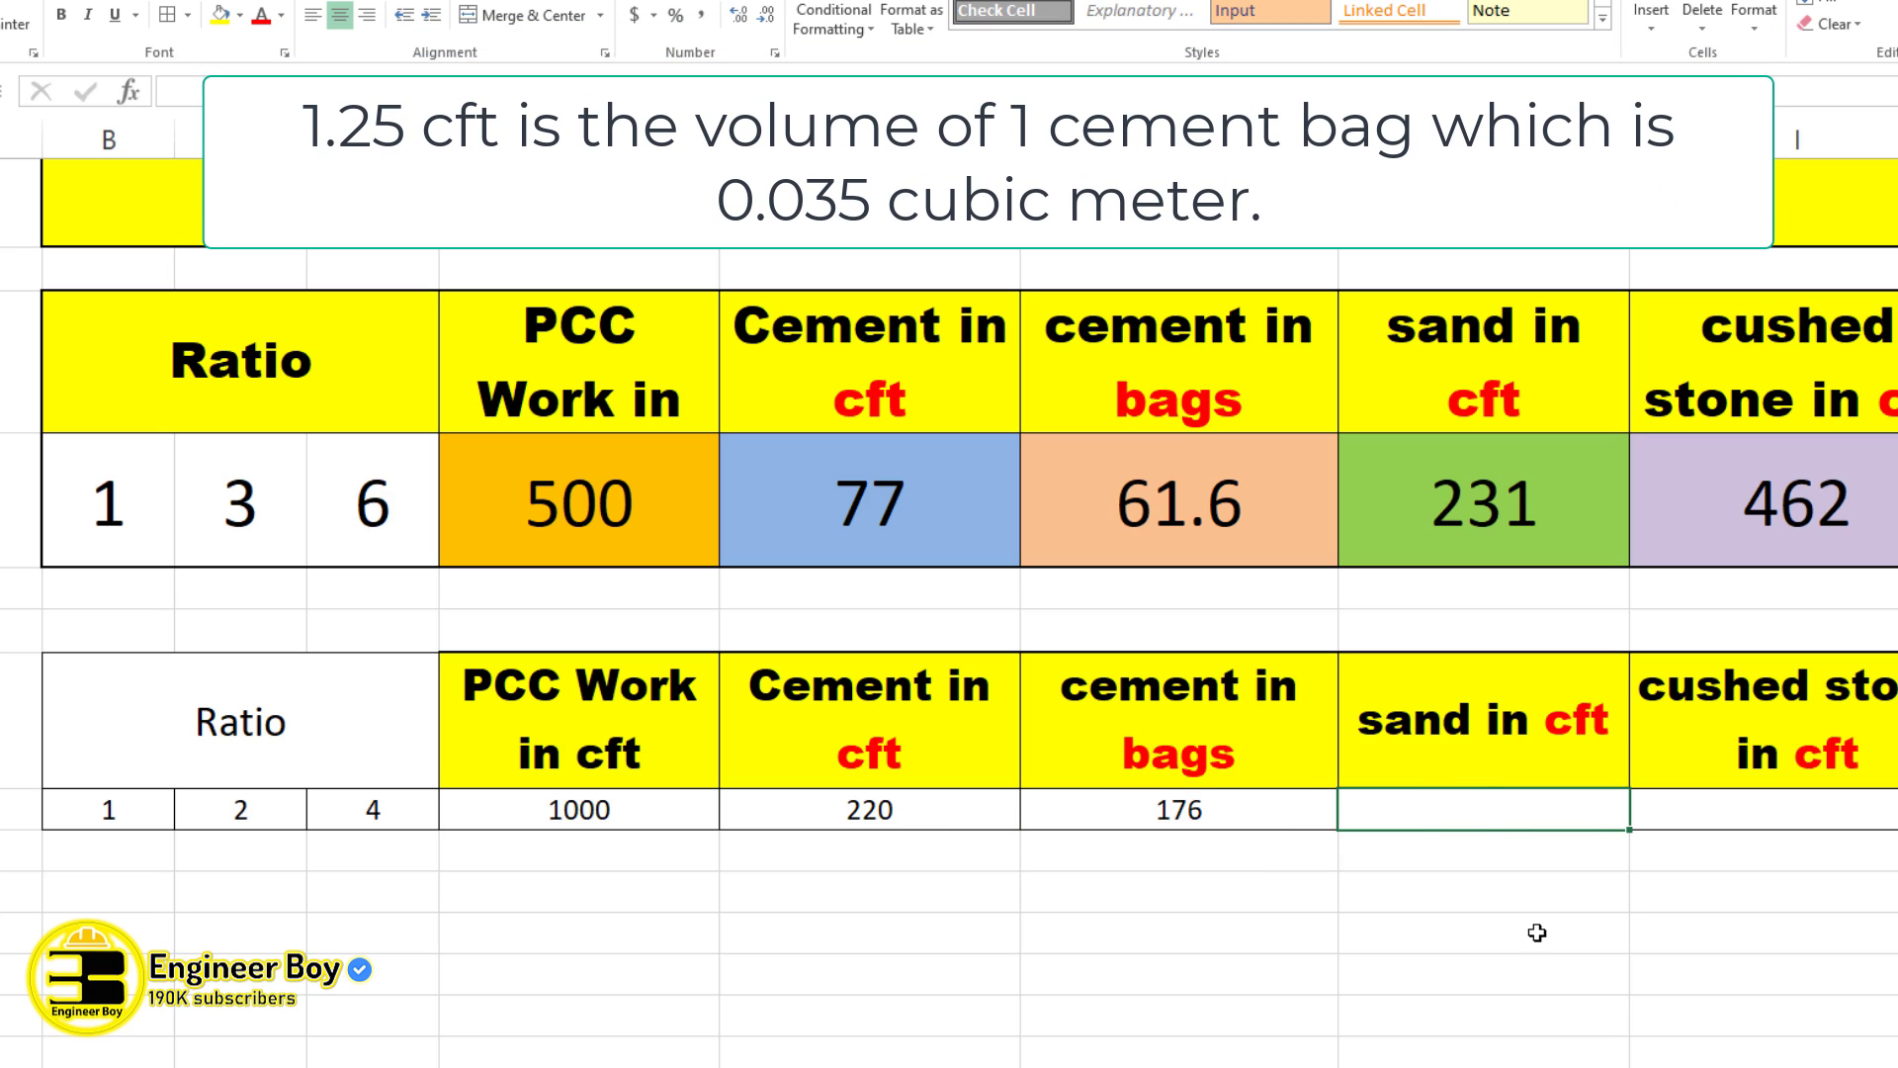
- Enter =F8*C8 in H8, giving 440 cft of sand
{"action": "type", "text": "="}
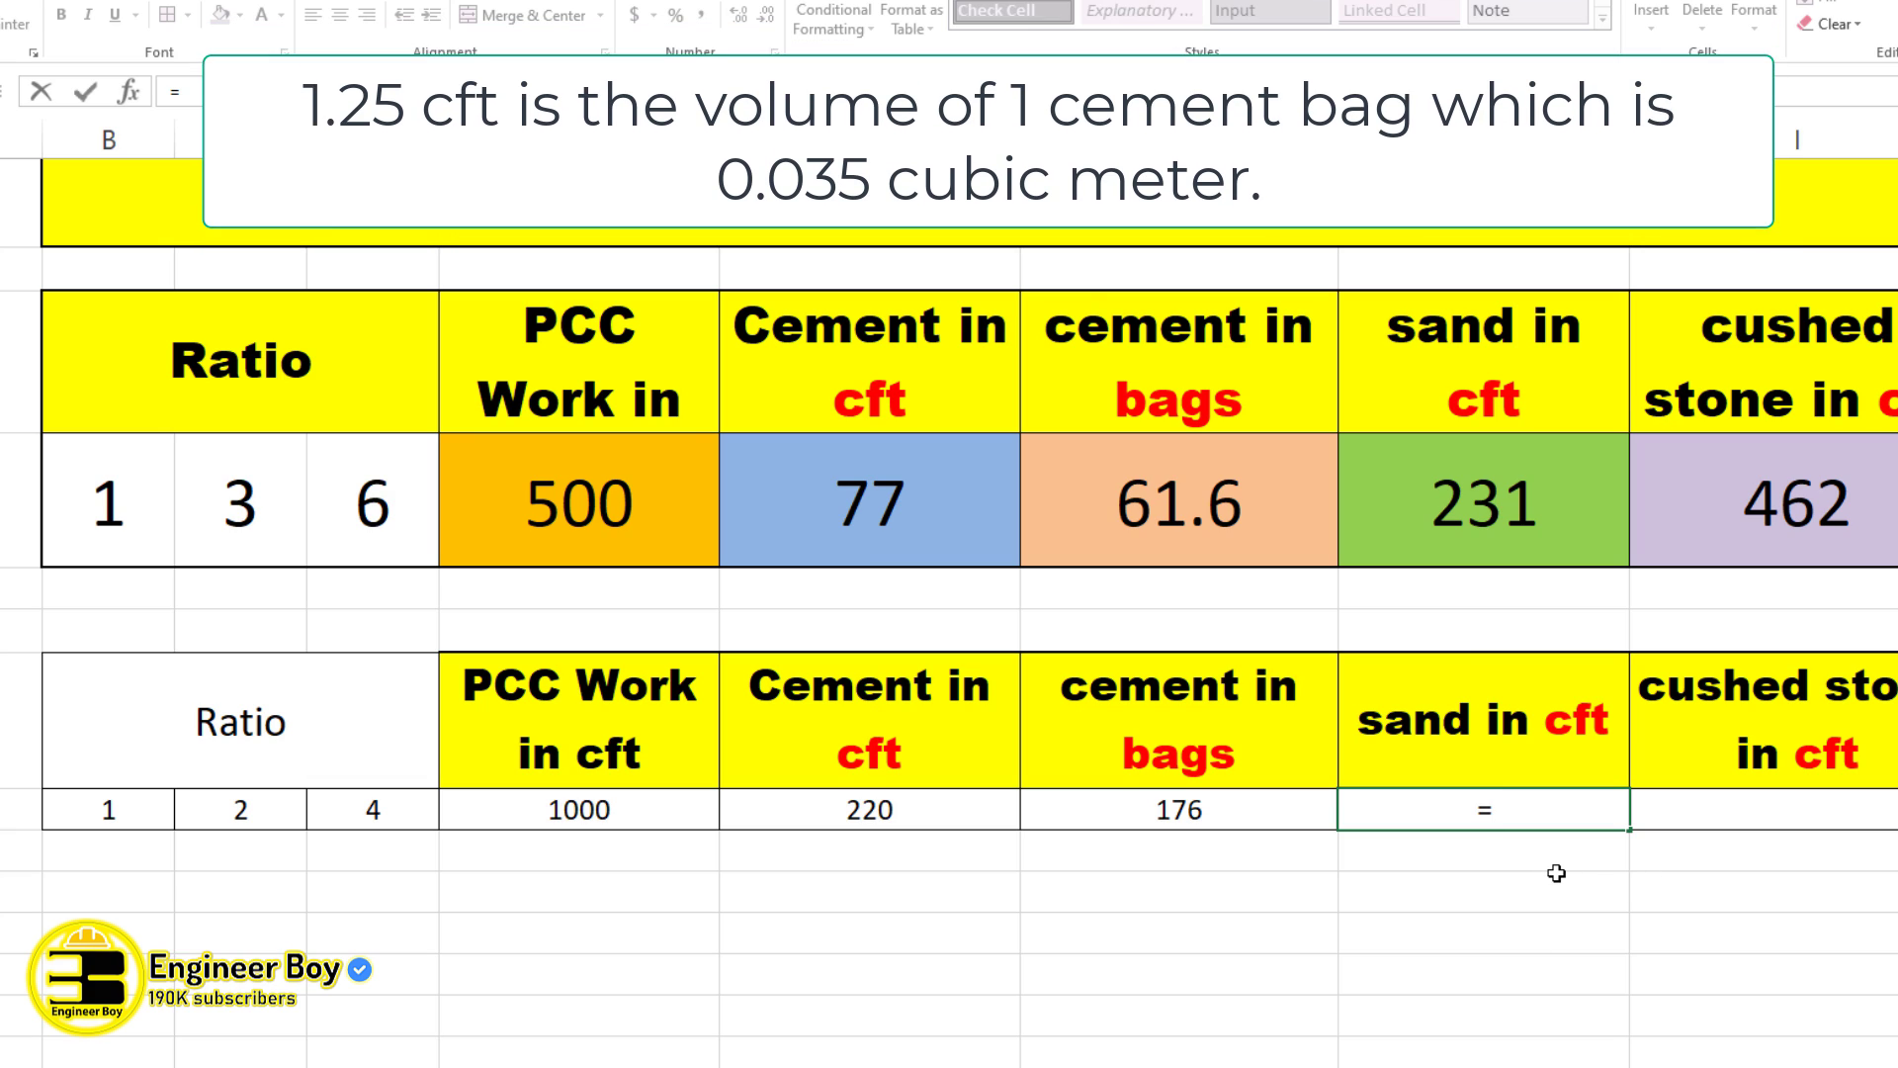
{"action": "left_click", "coordinate": [874, 806]}
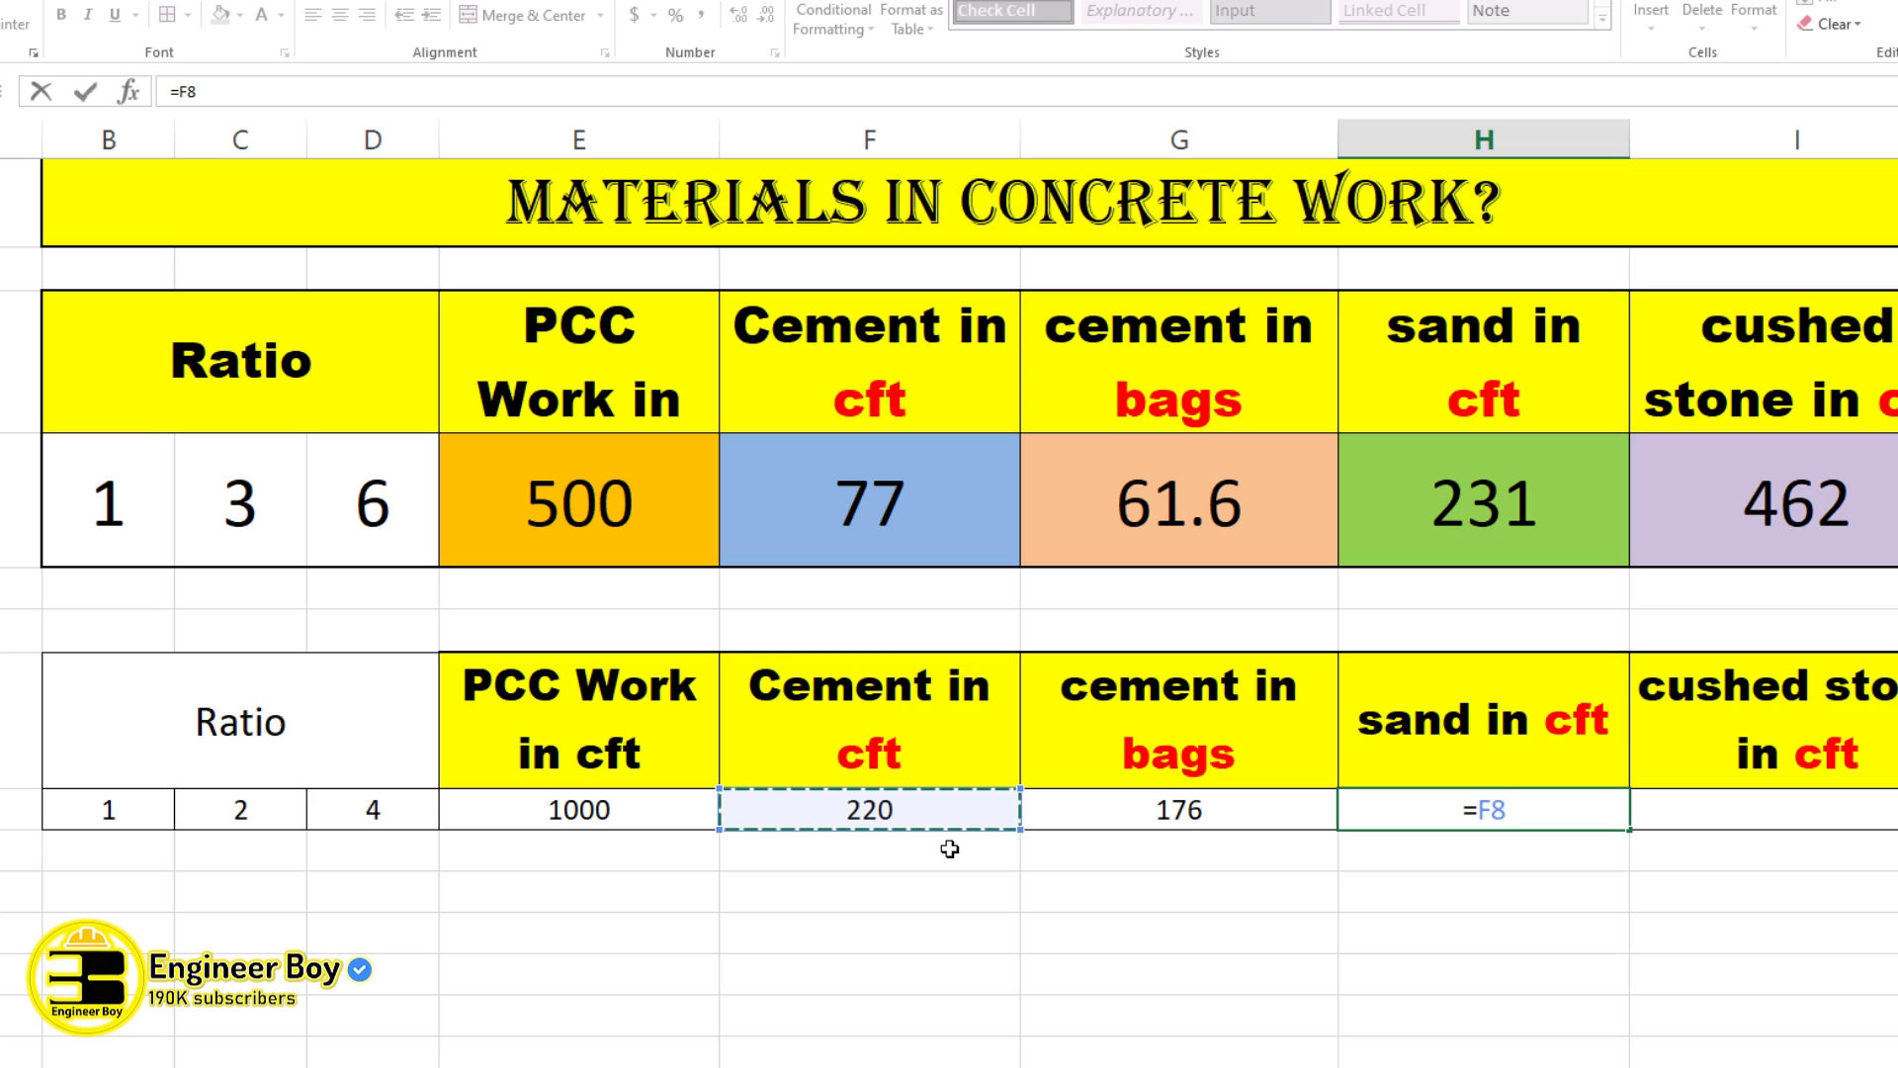
{"action": "type", "text": "*"}
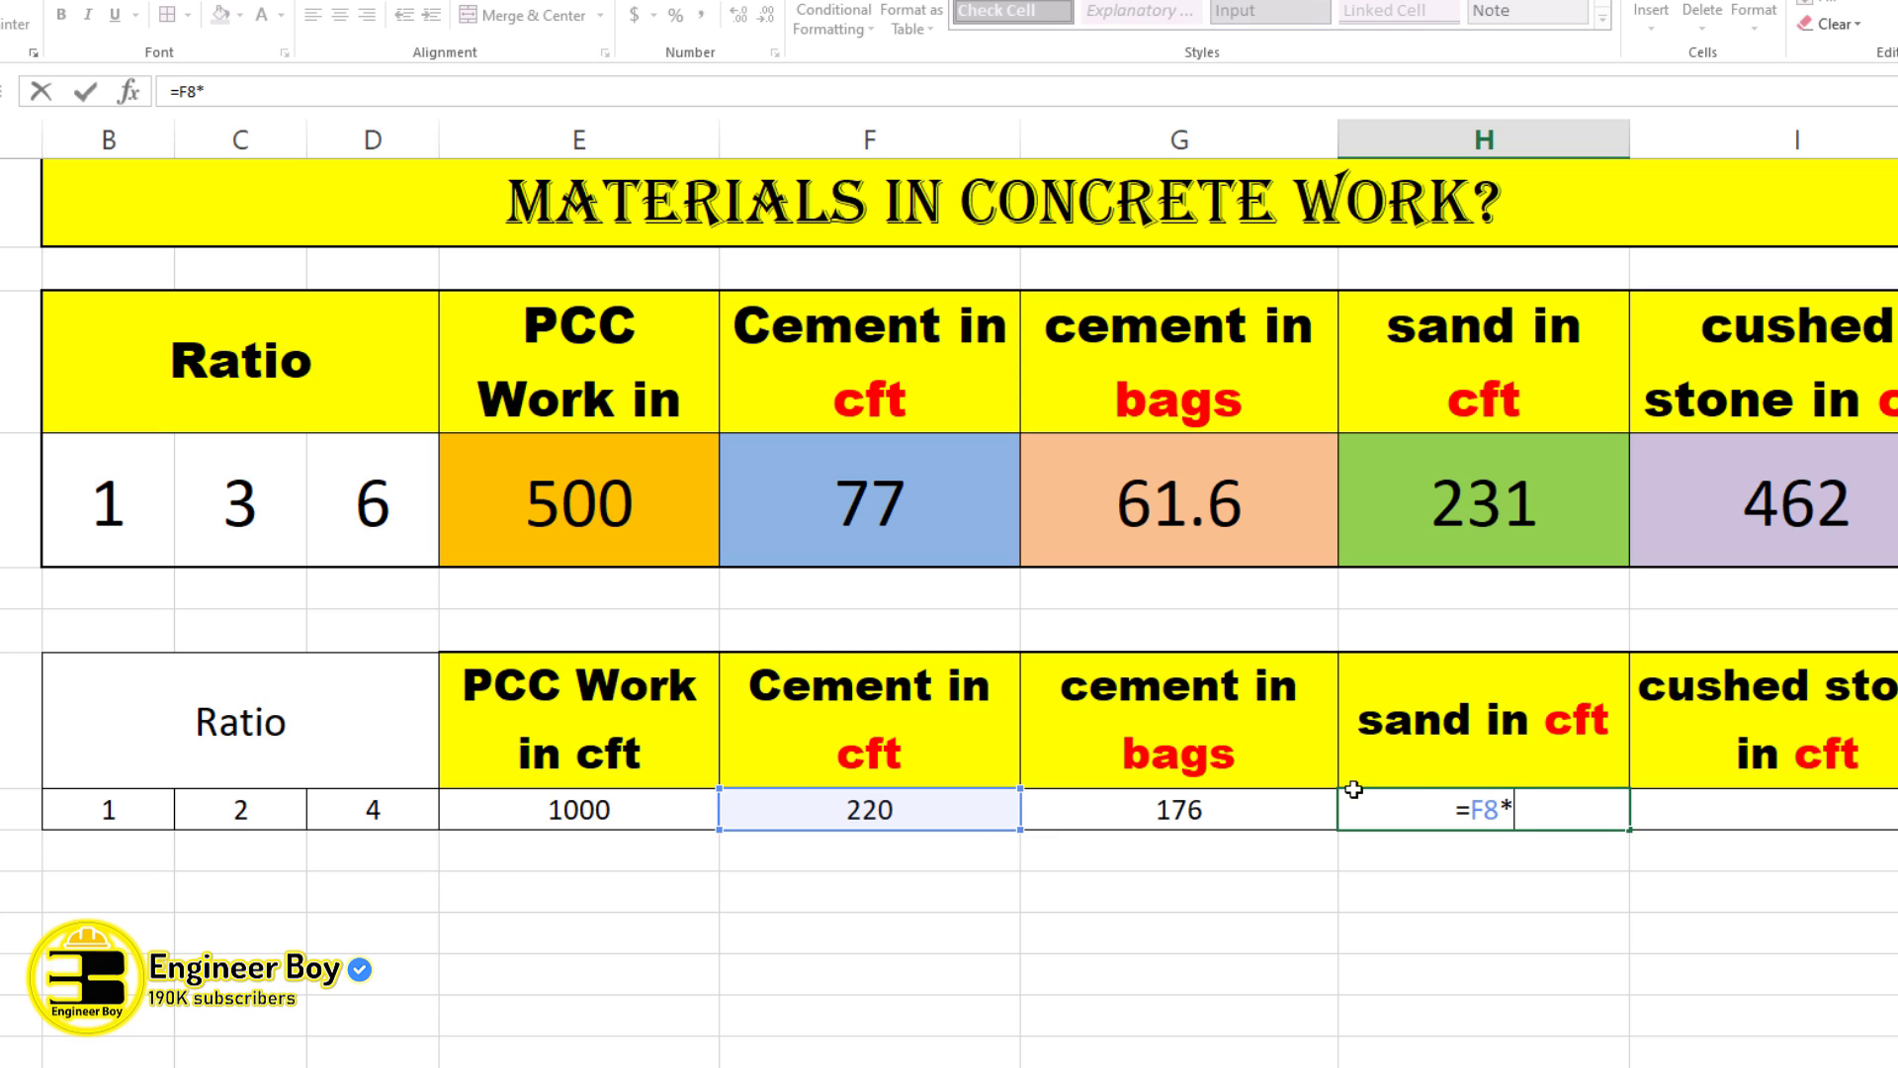
{"action": "left_click", "coordinate": [258, 813]}
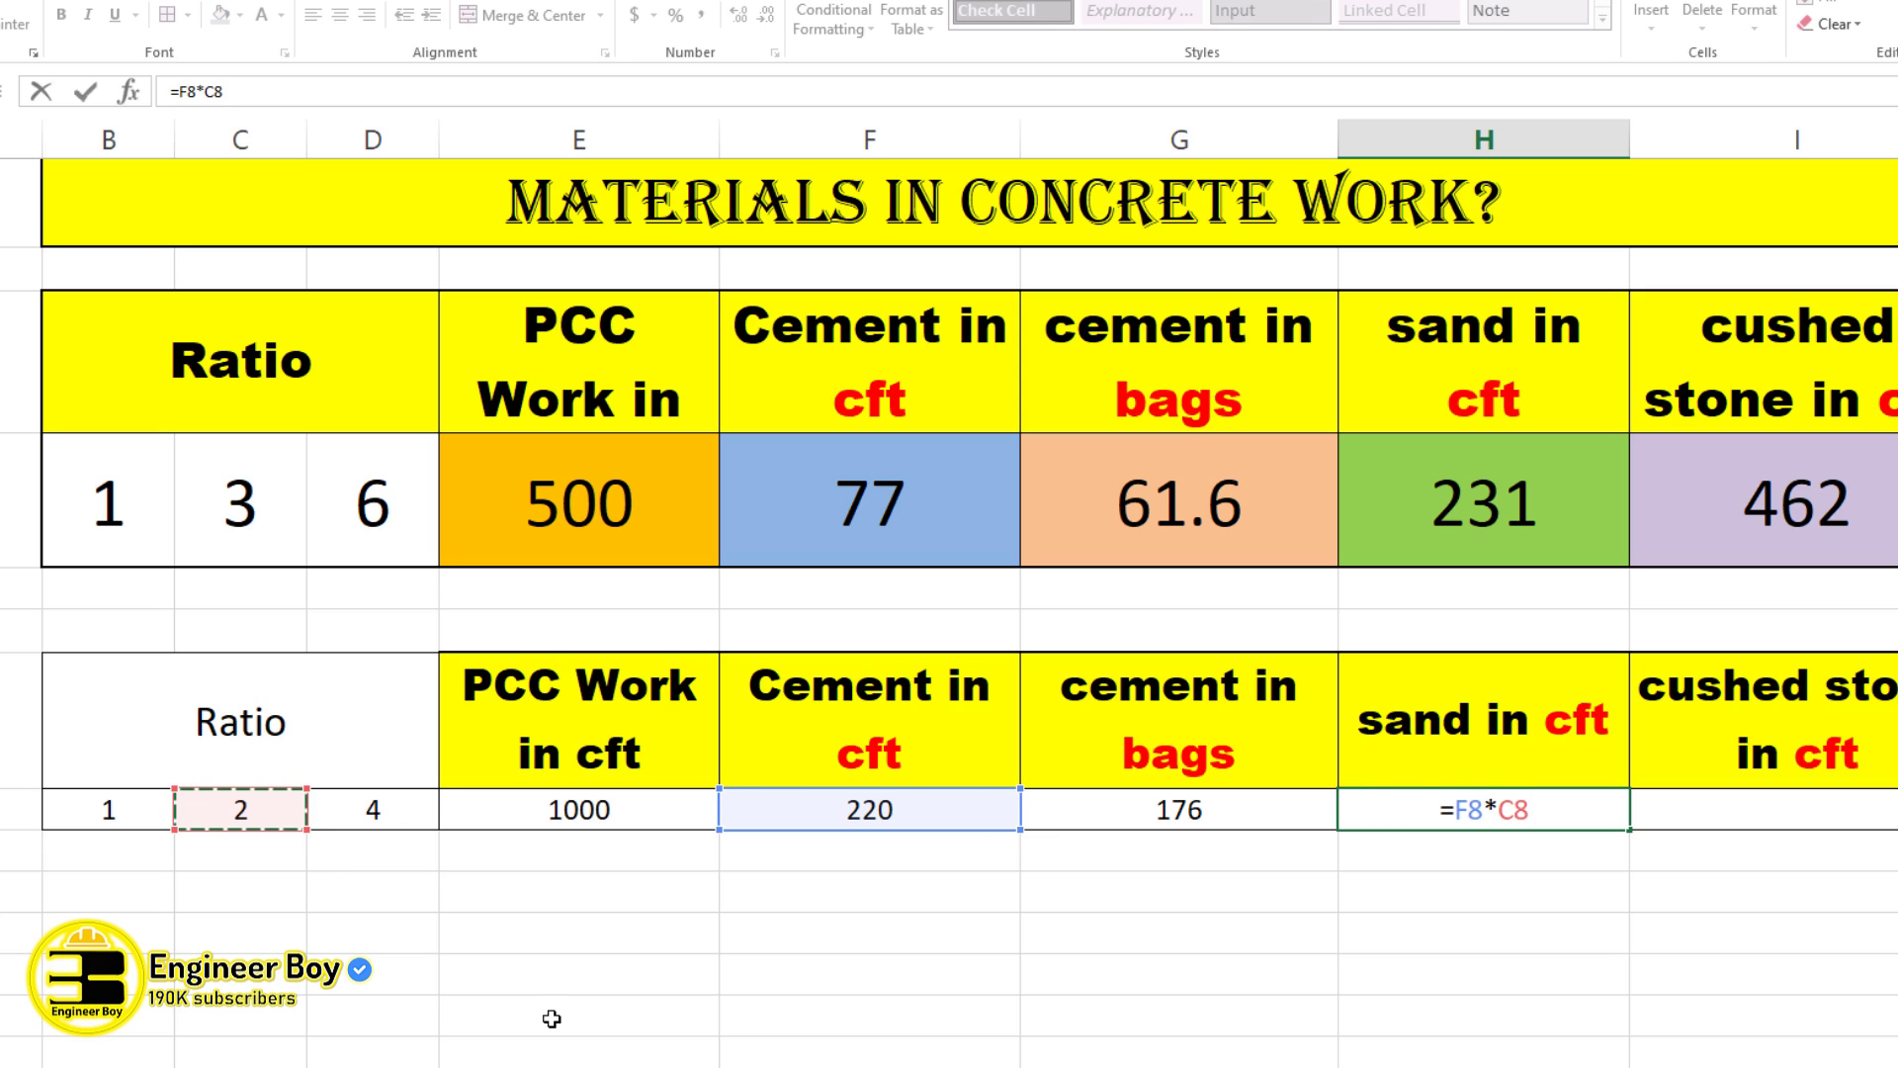
{"action": "key", "text": "Return"}
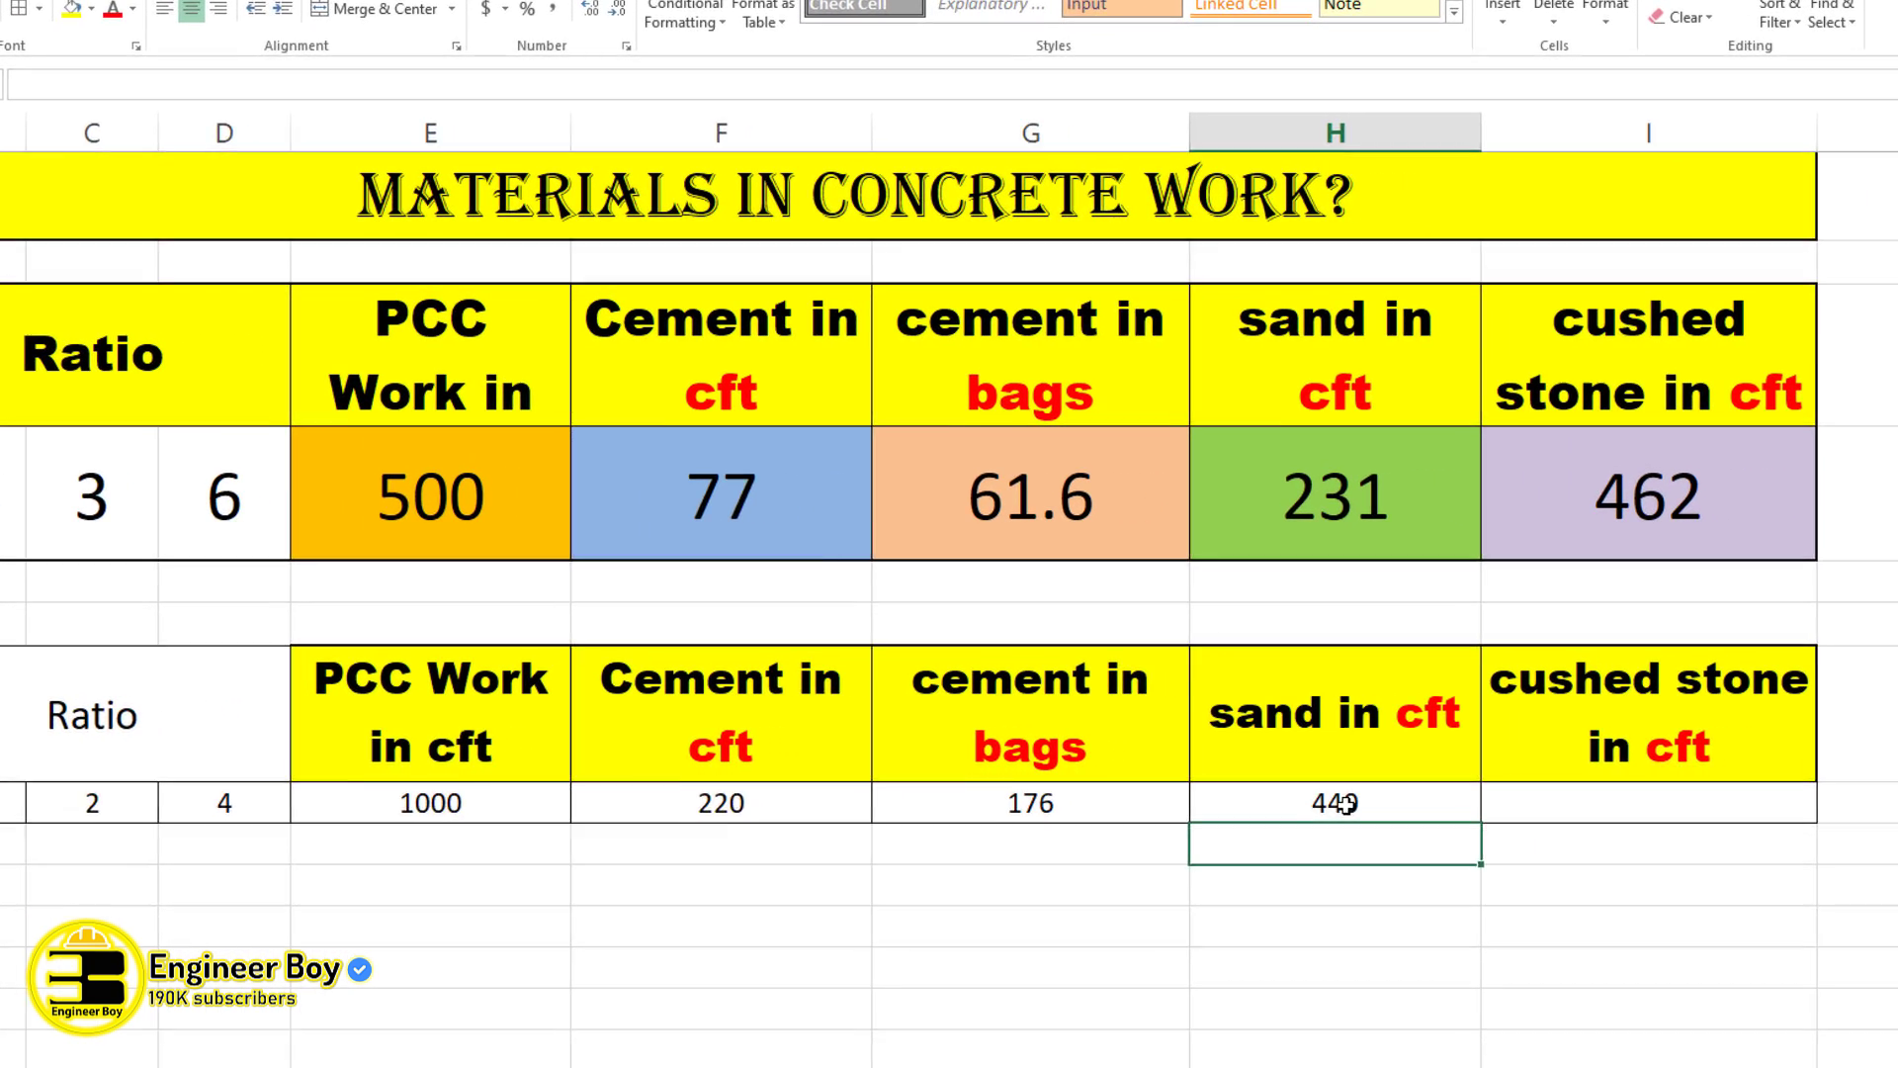
{"action": "left_click", "coordinate": [1574, 799]}
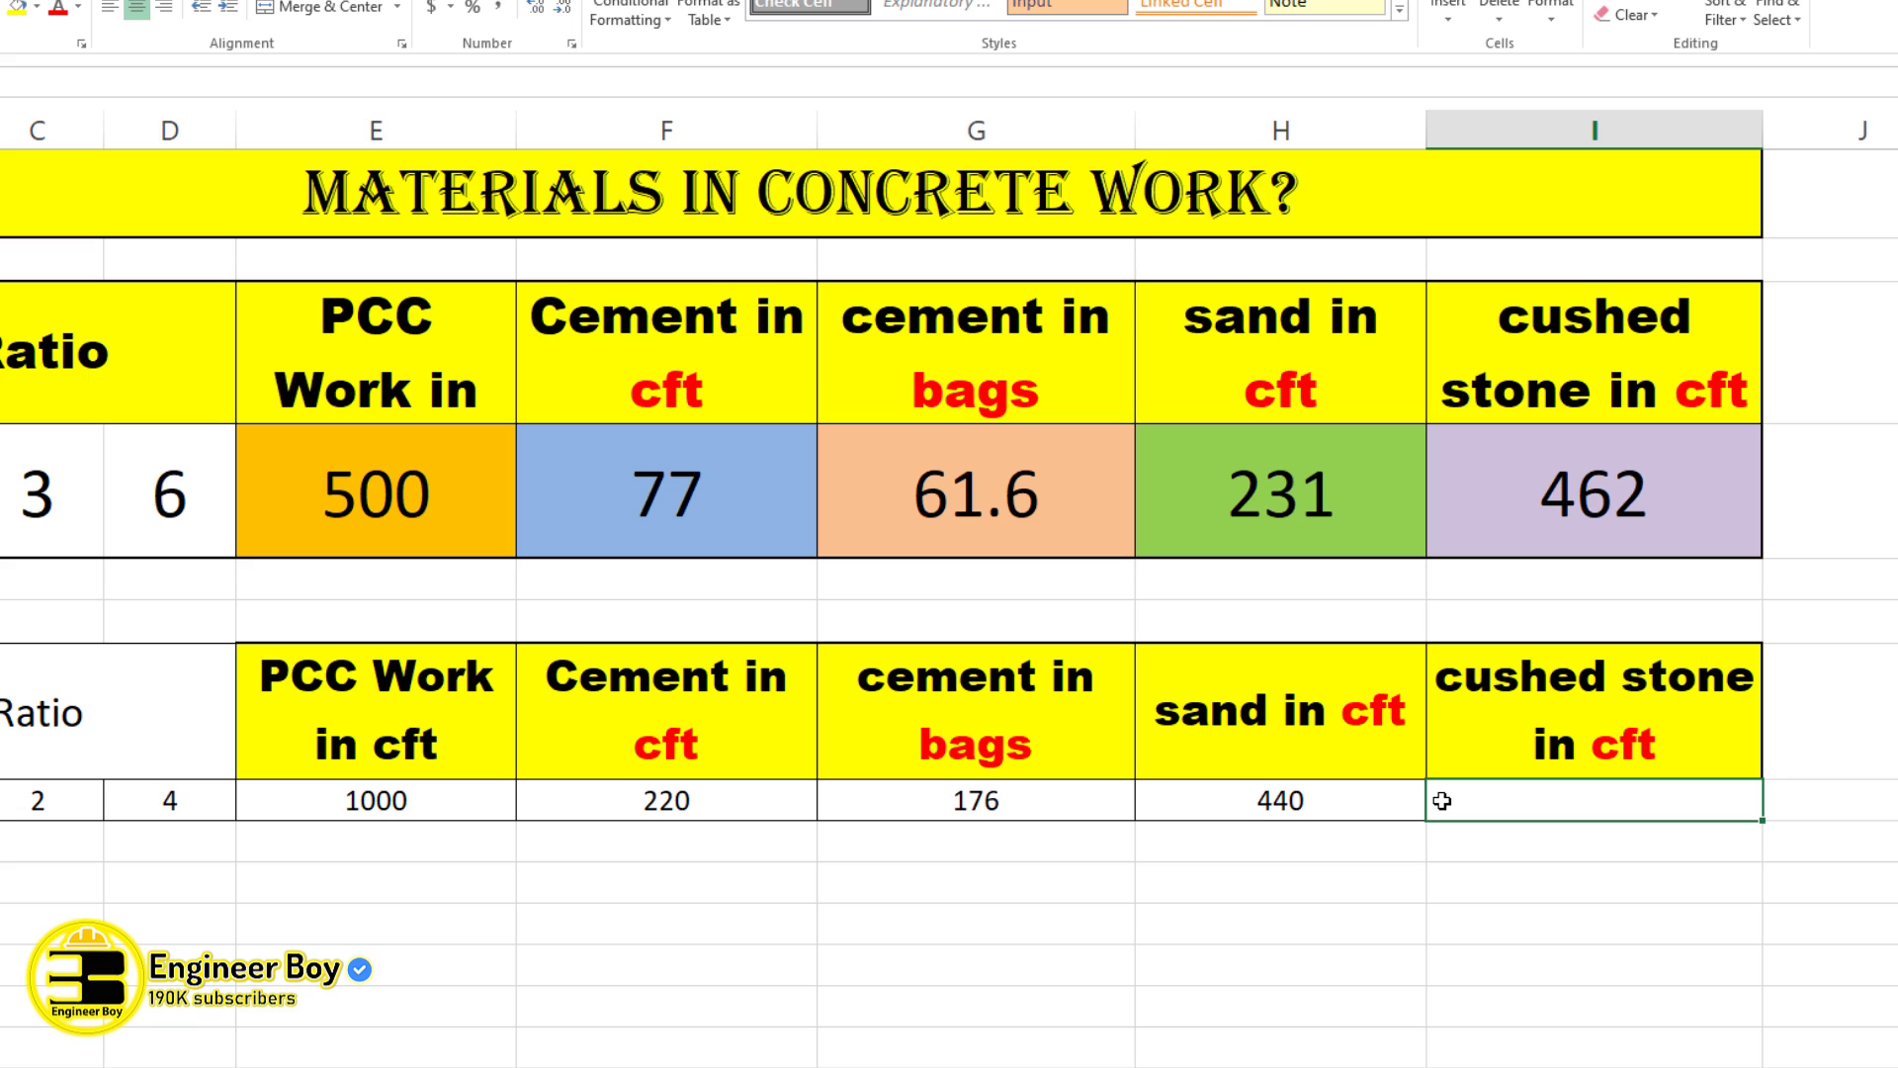
- Enter =F8*D8 in I8, giving 880 cft of crushed stone, then select row 8
{"action": "type", "text": "="}
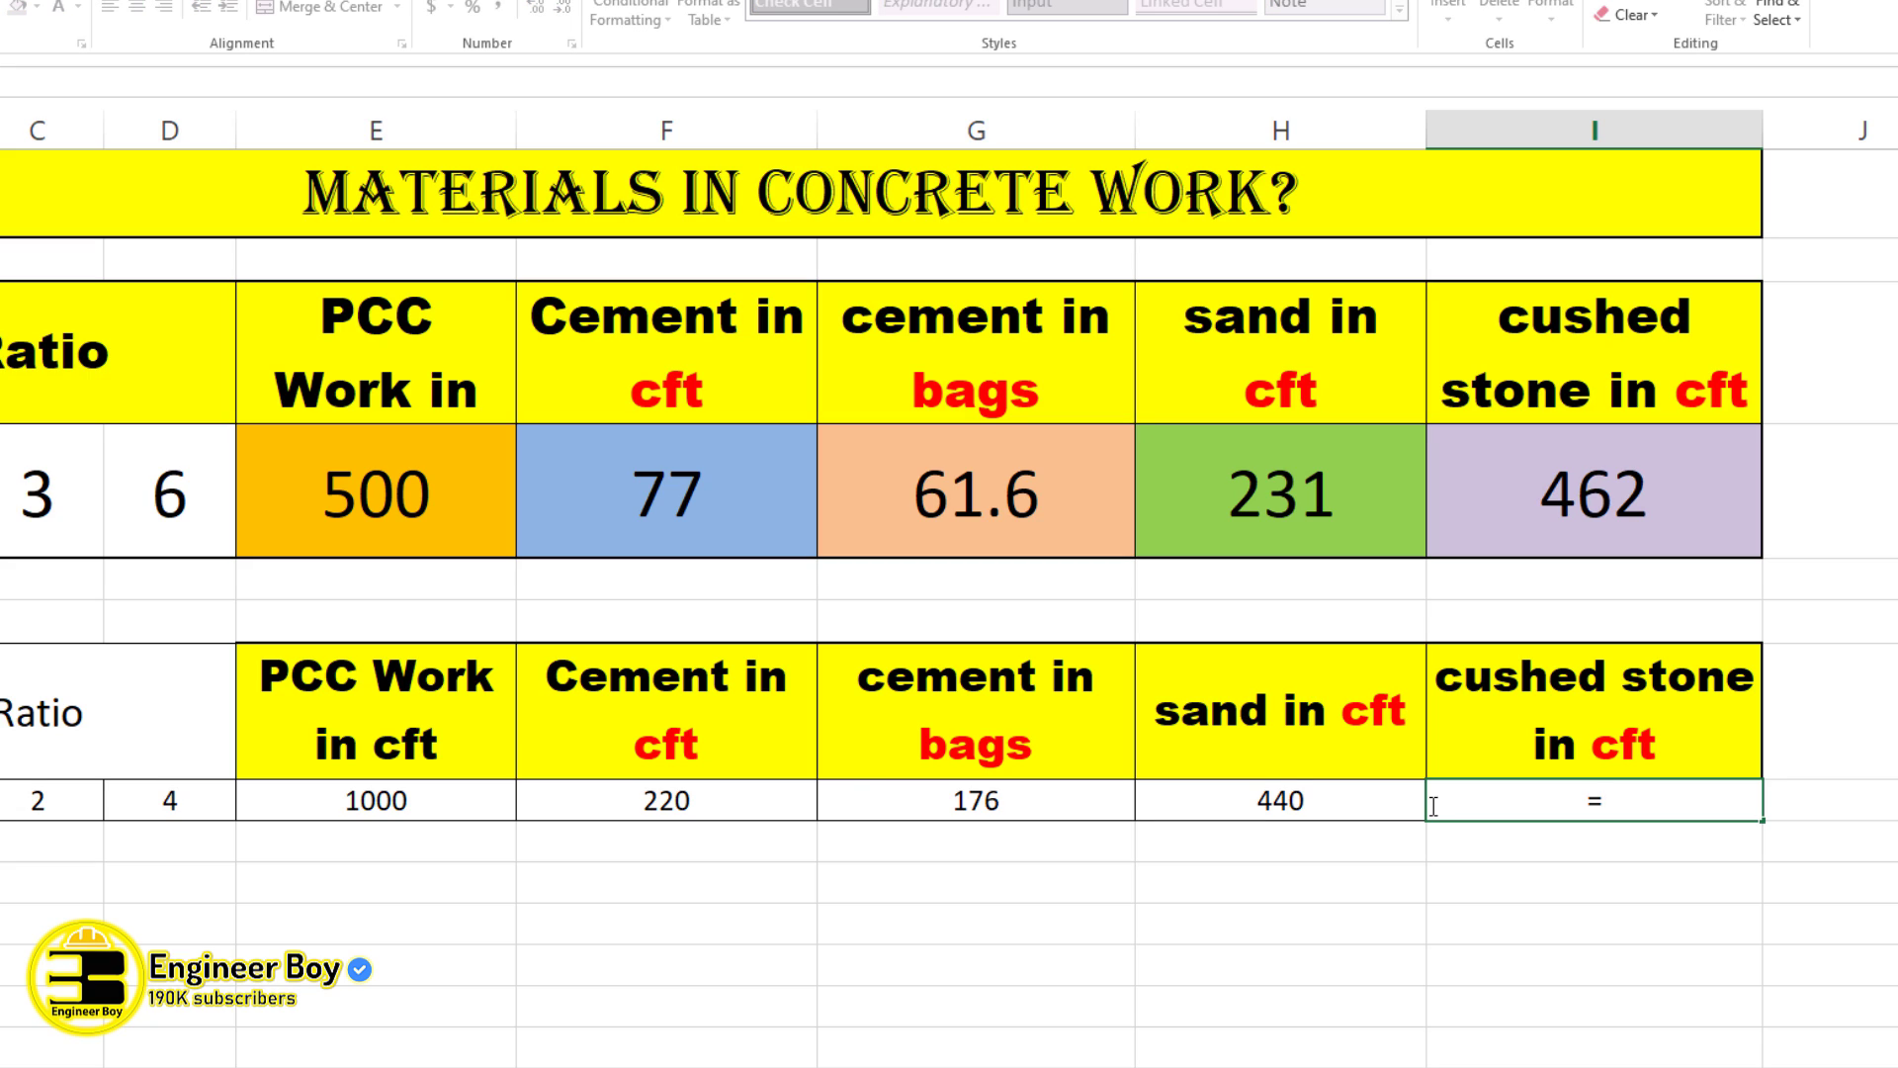
{"action": "left_click", "coordinate": [655, 791]}
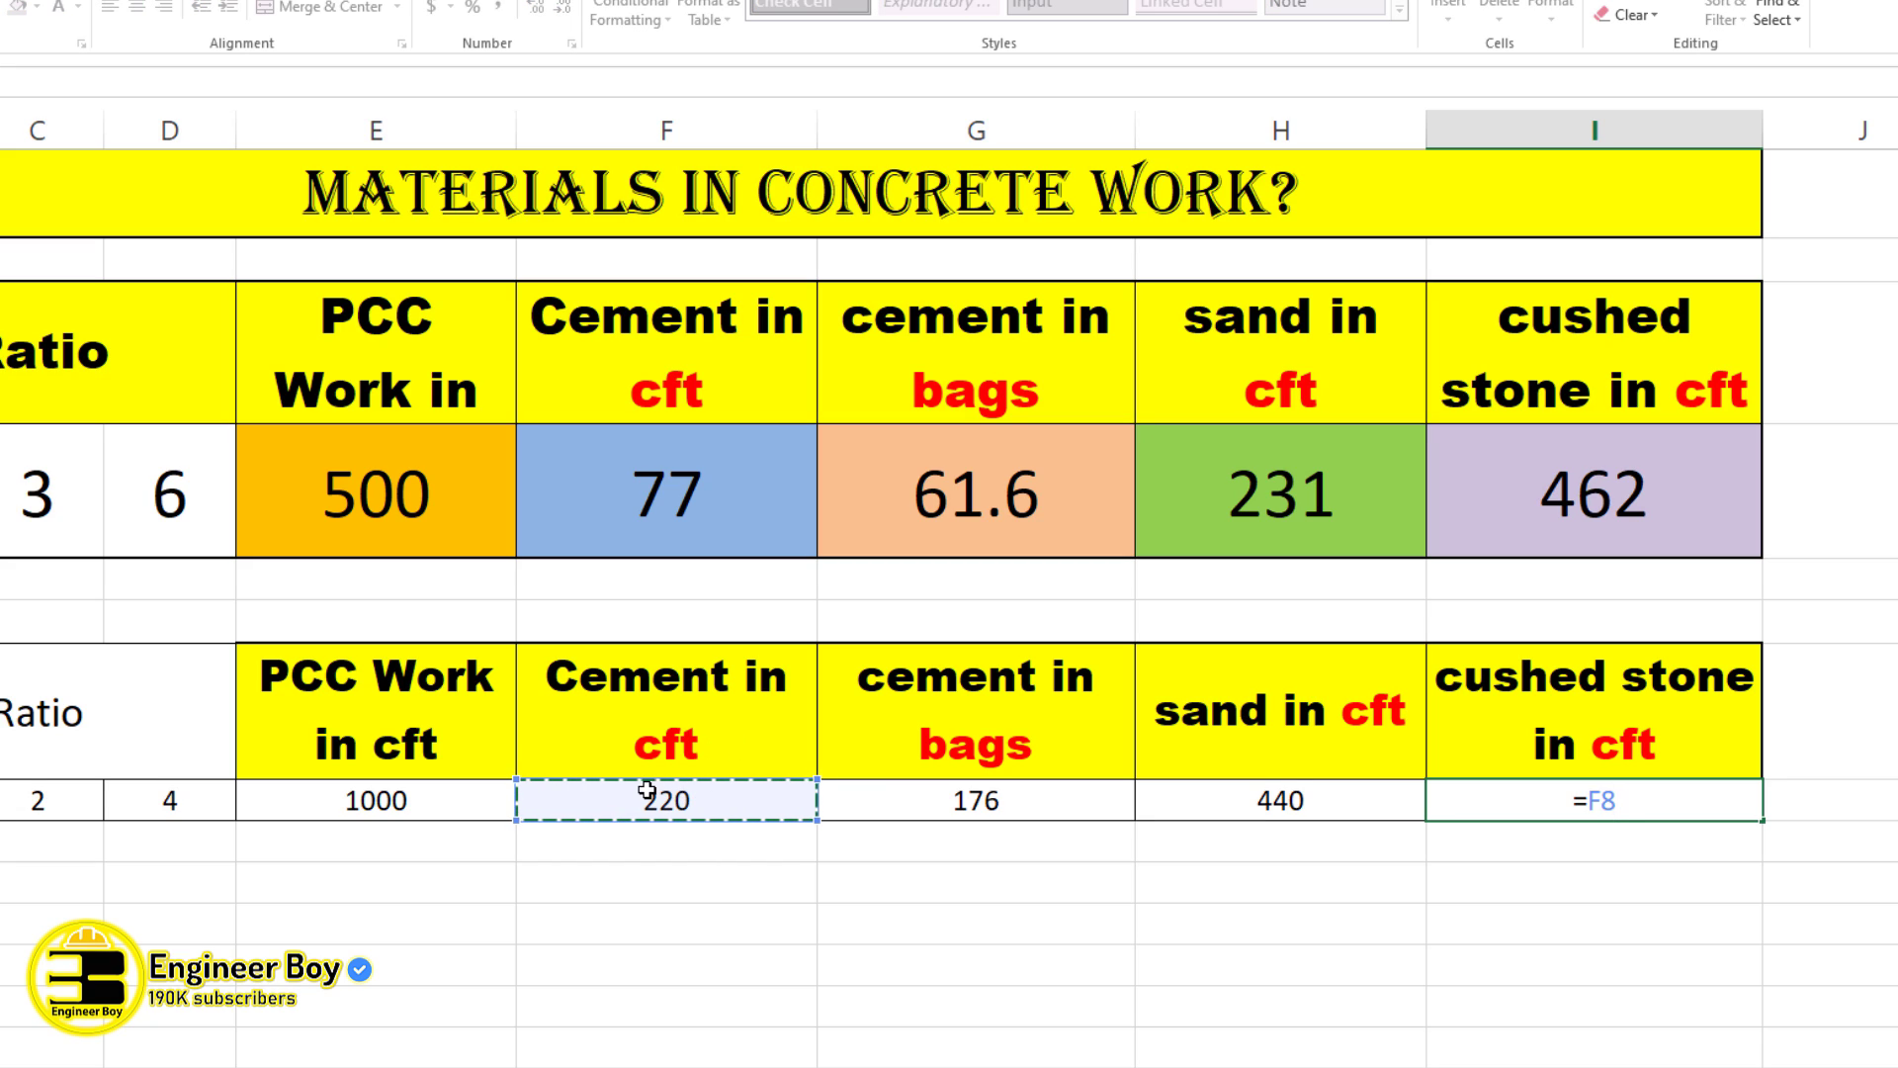
{"action": "type", "text": "*"}
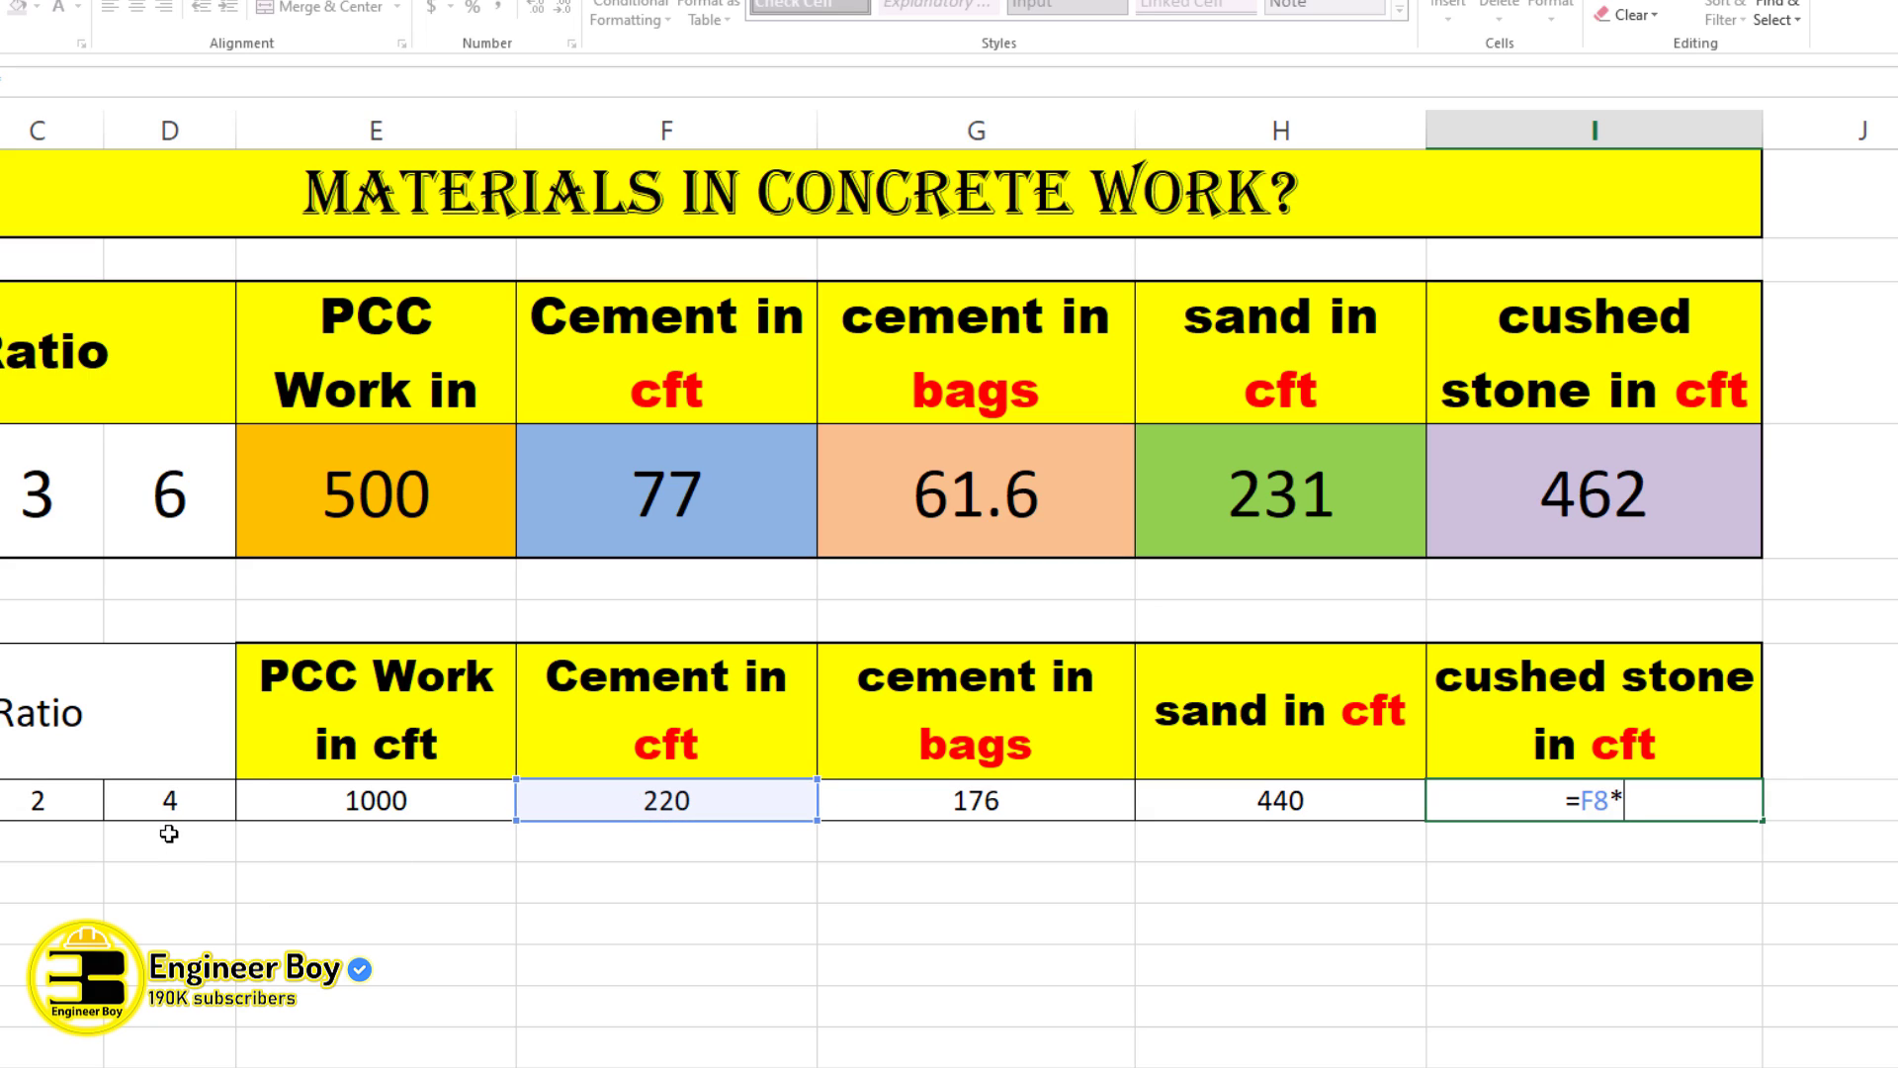
{"action": "left_click", "coordinate": [164, 797]}
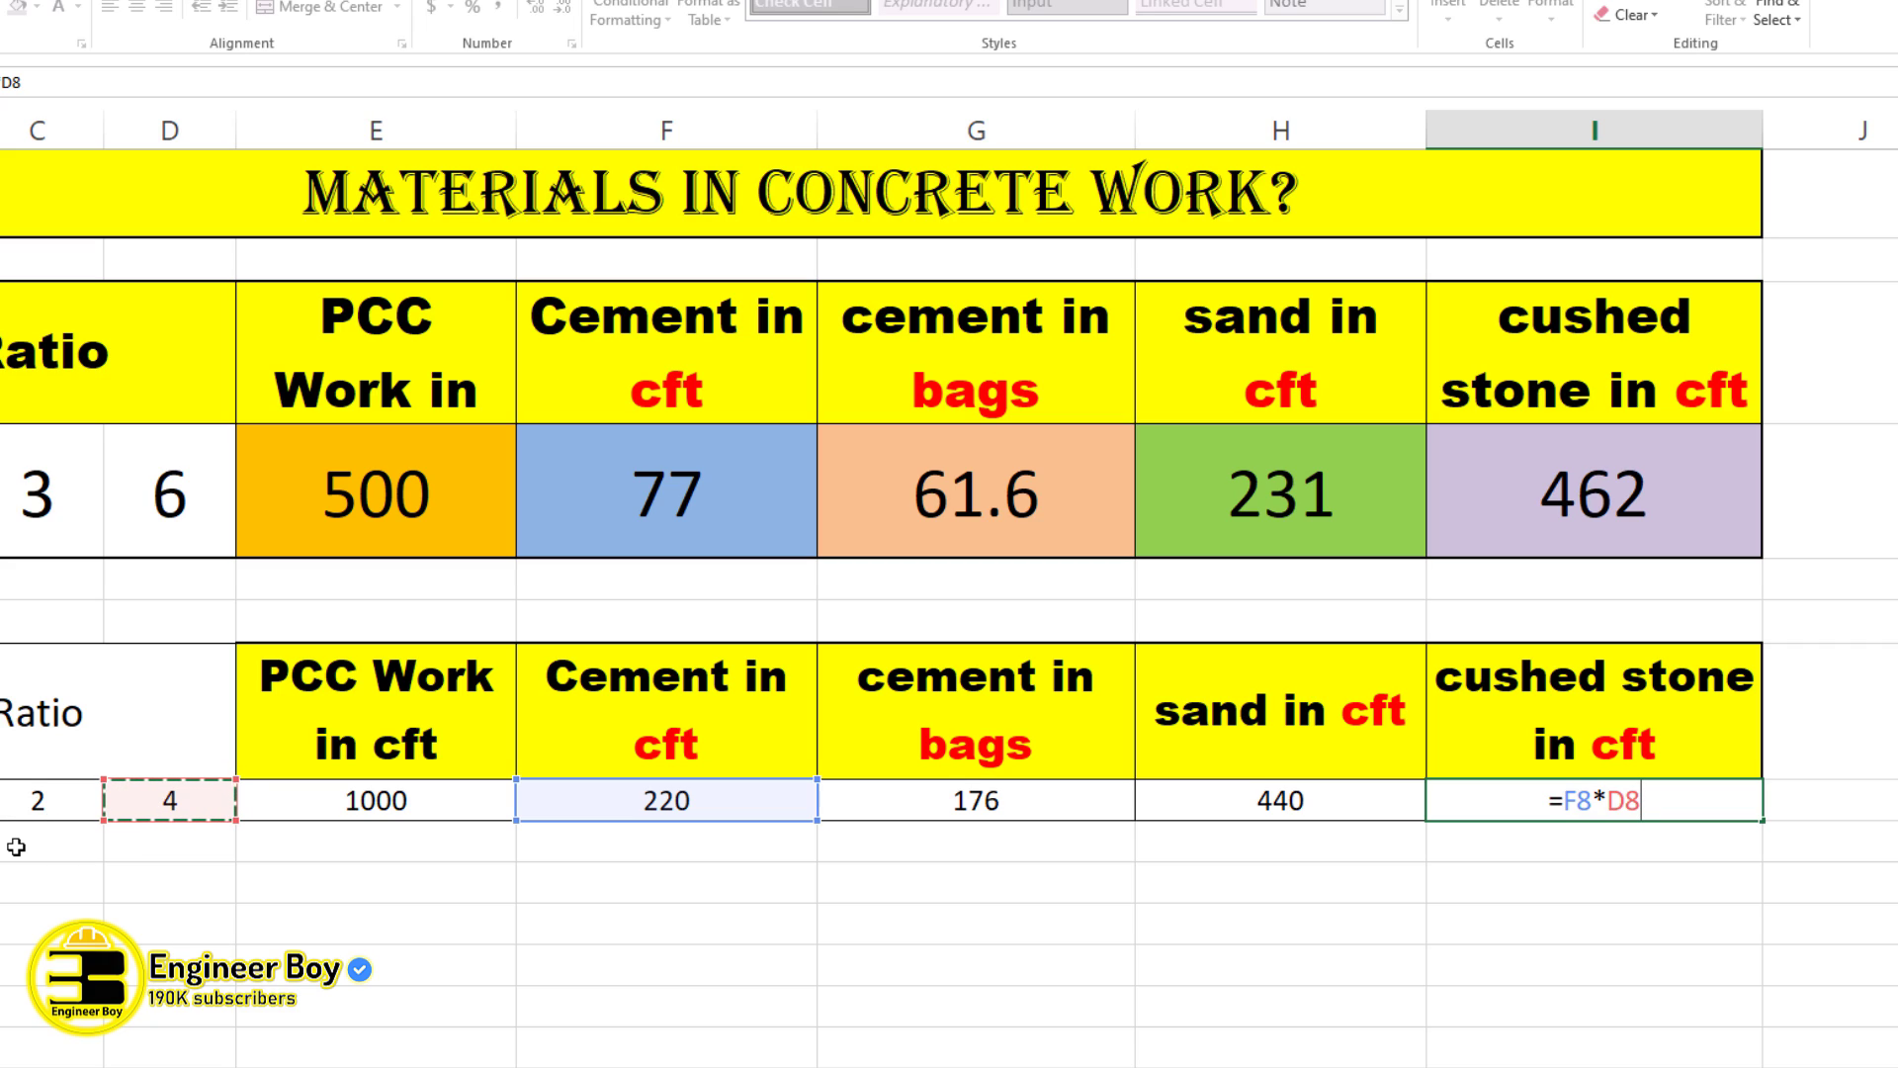
{"action": "key", "text": "Return"}
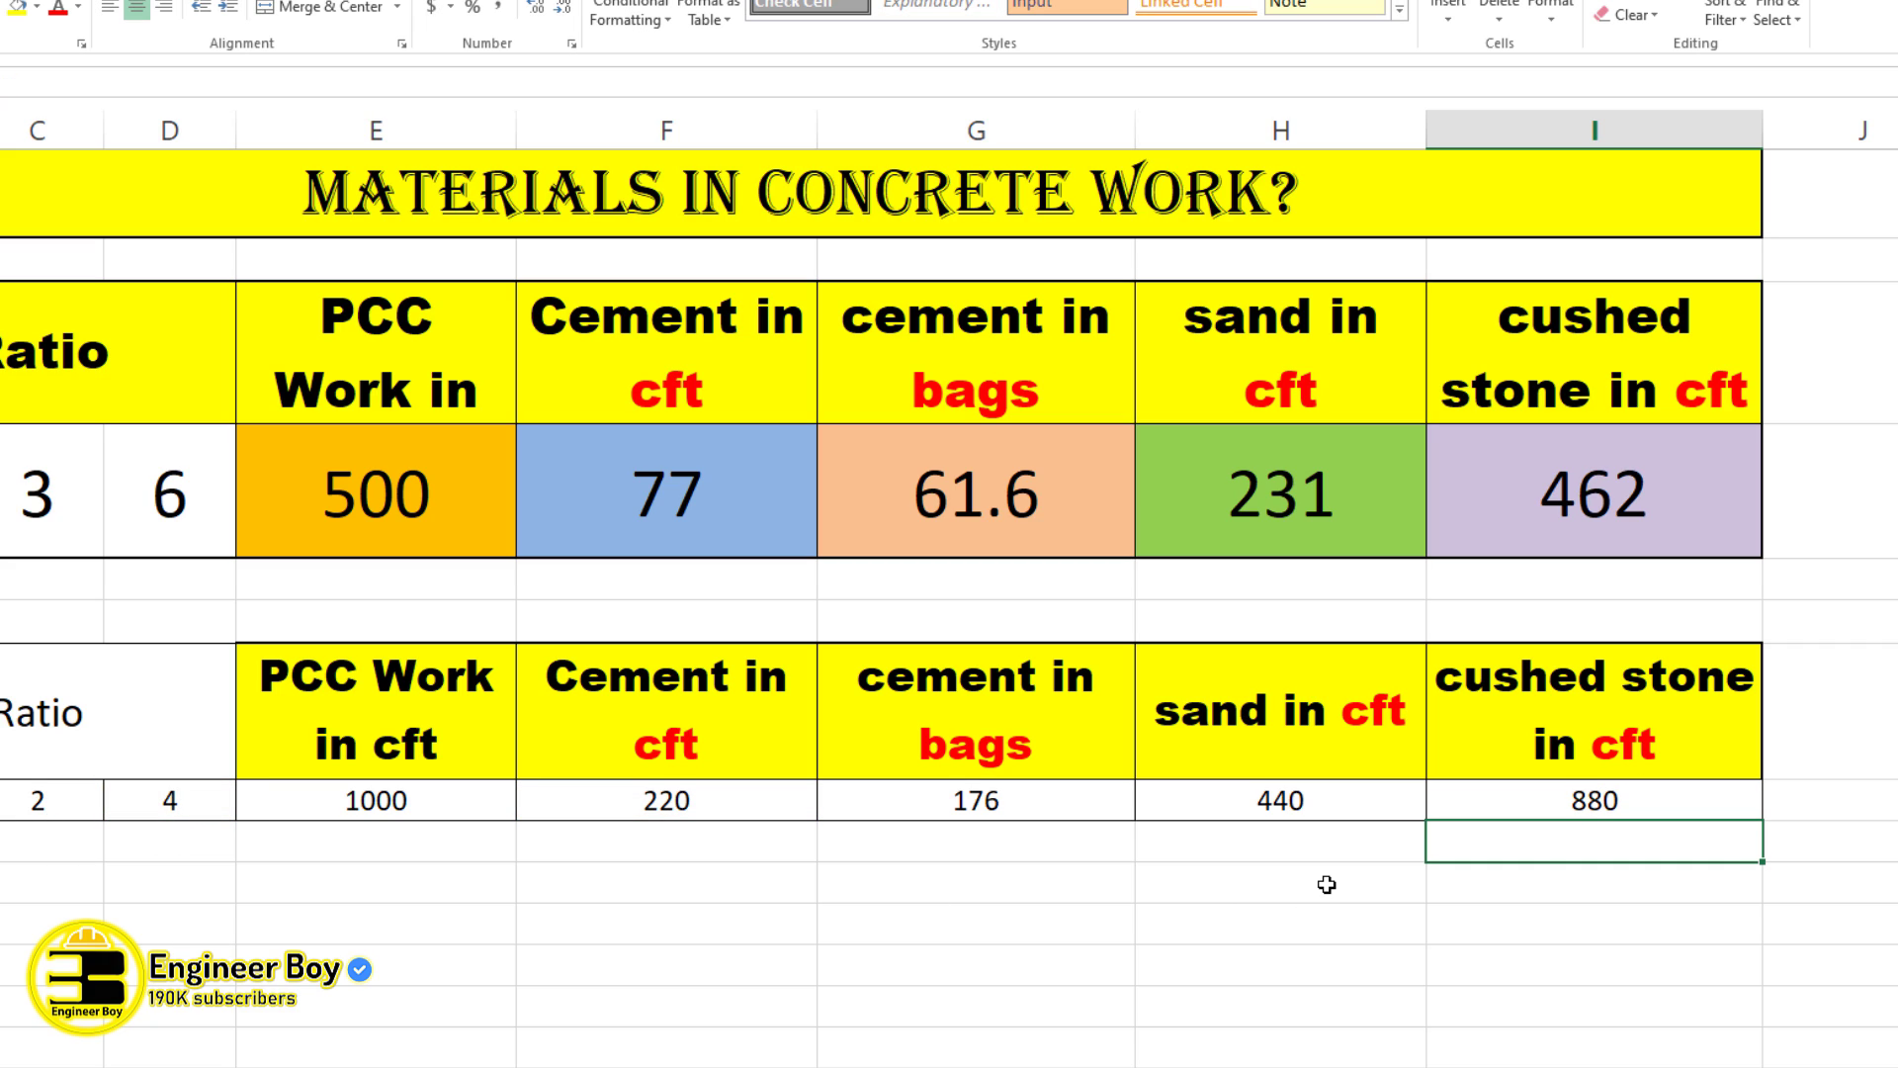
{"action": "left_click_drag", "start_coordinate": [1534, 797], "coordinate": [2, 803]}
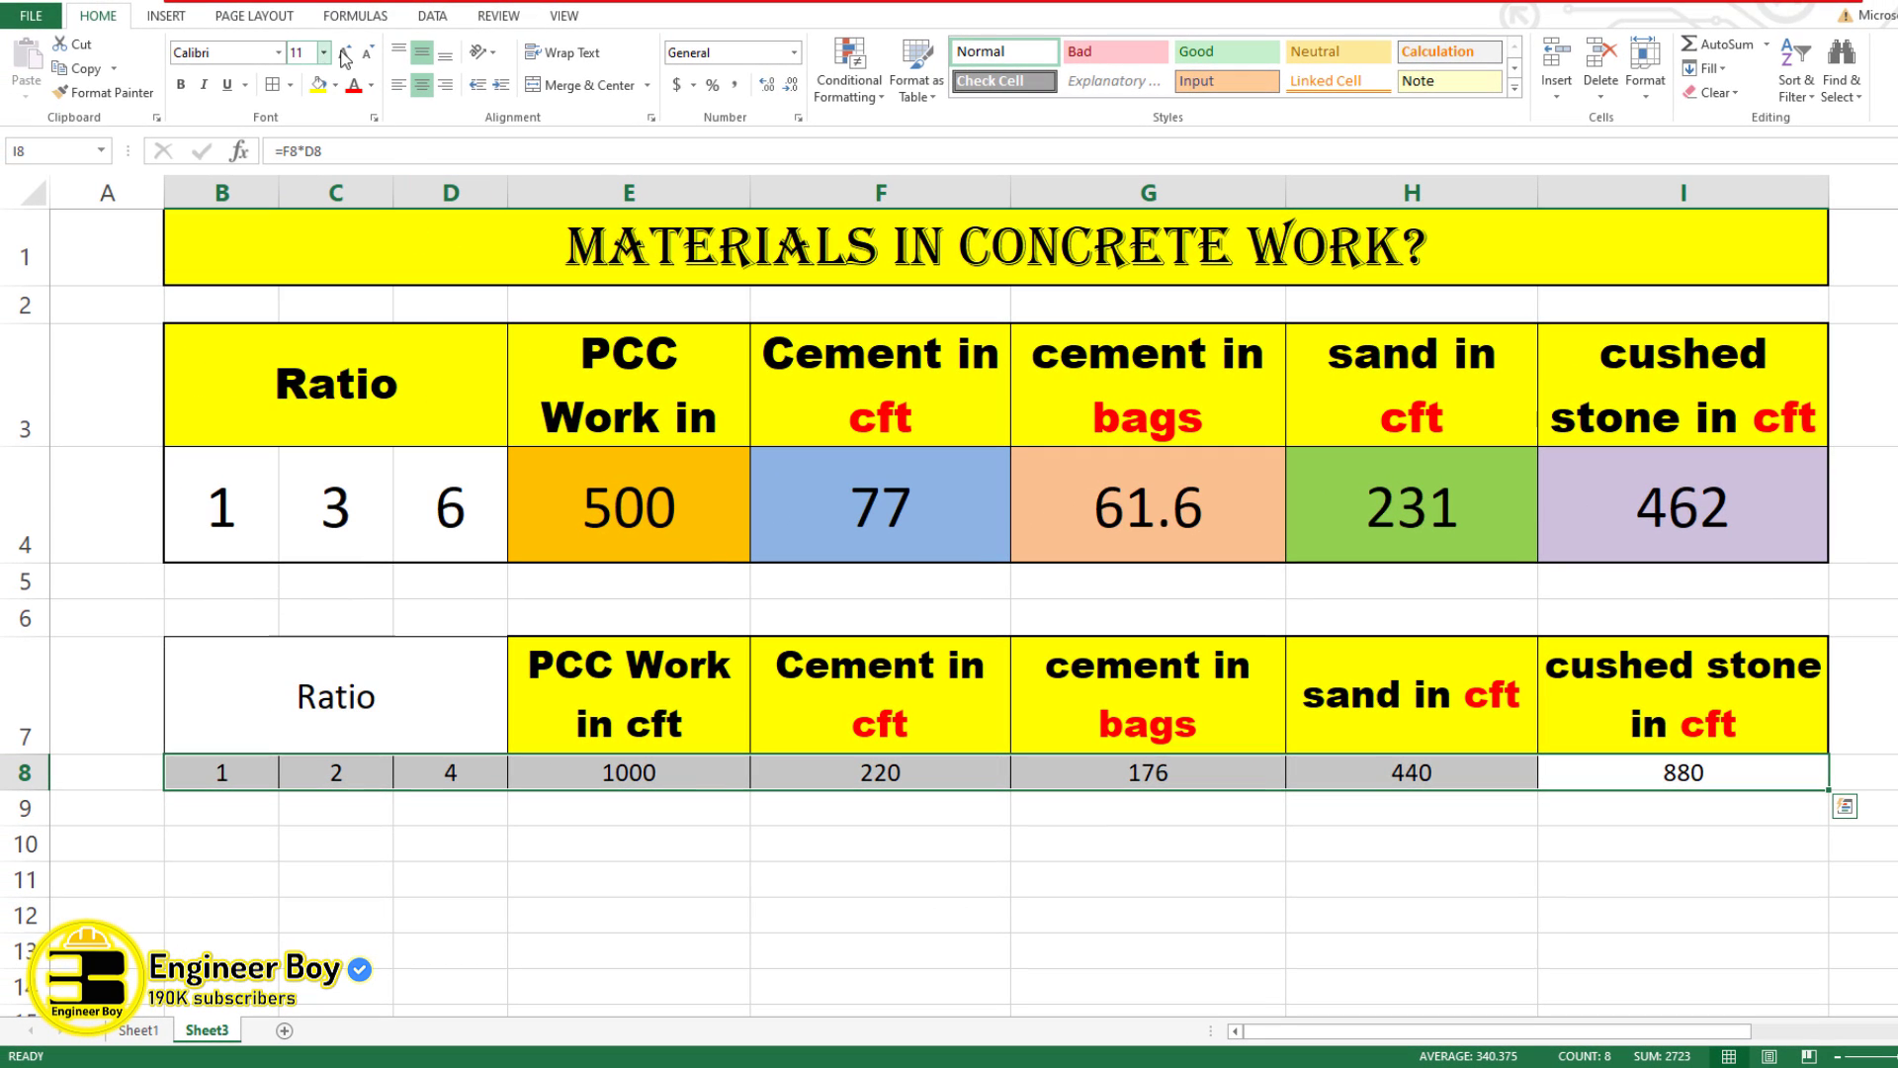
- Increase the font of the second table's row 8 values (B8:I8) to 20 point
{"action": "left_click", "coordinate": [158, 4]}
{"action": "left_click", "coordinate": [344, 55]}
{"action": "left_click", "coordinate": [344, 54]}
{"action": "left_click", "coordinate": [344, 54]}
{"action": "left_click", "coordinate": [344, 55]}
{"action": "left_click", "coordinate": [344, 54]}
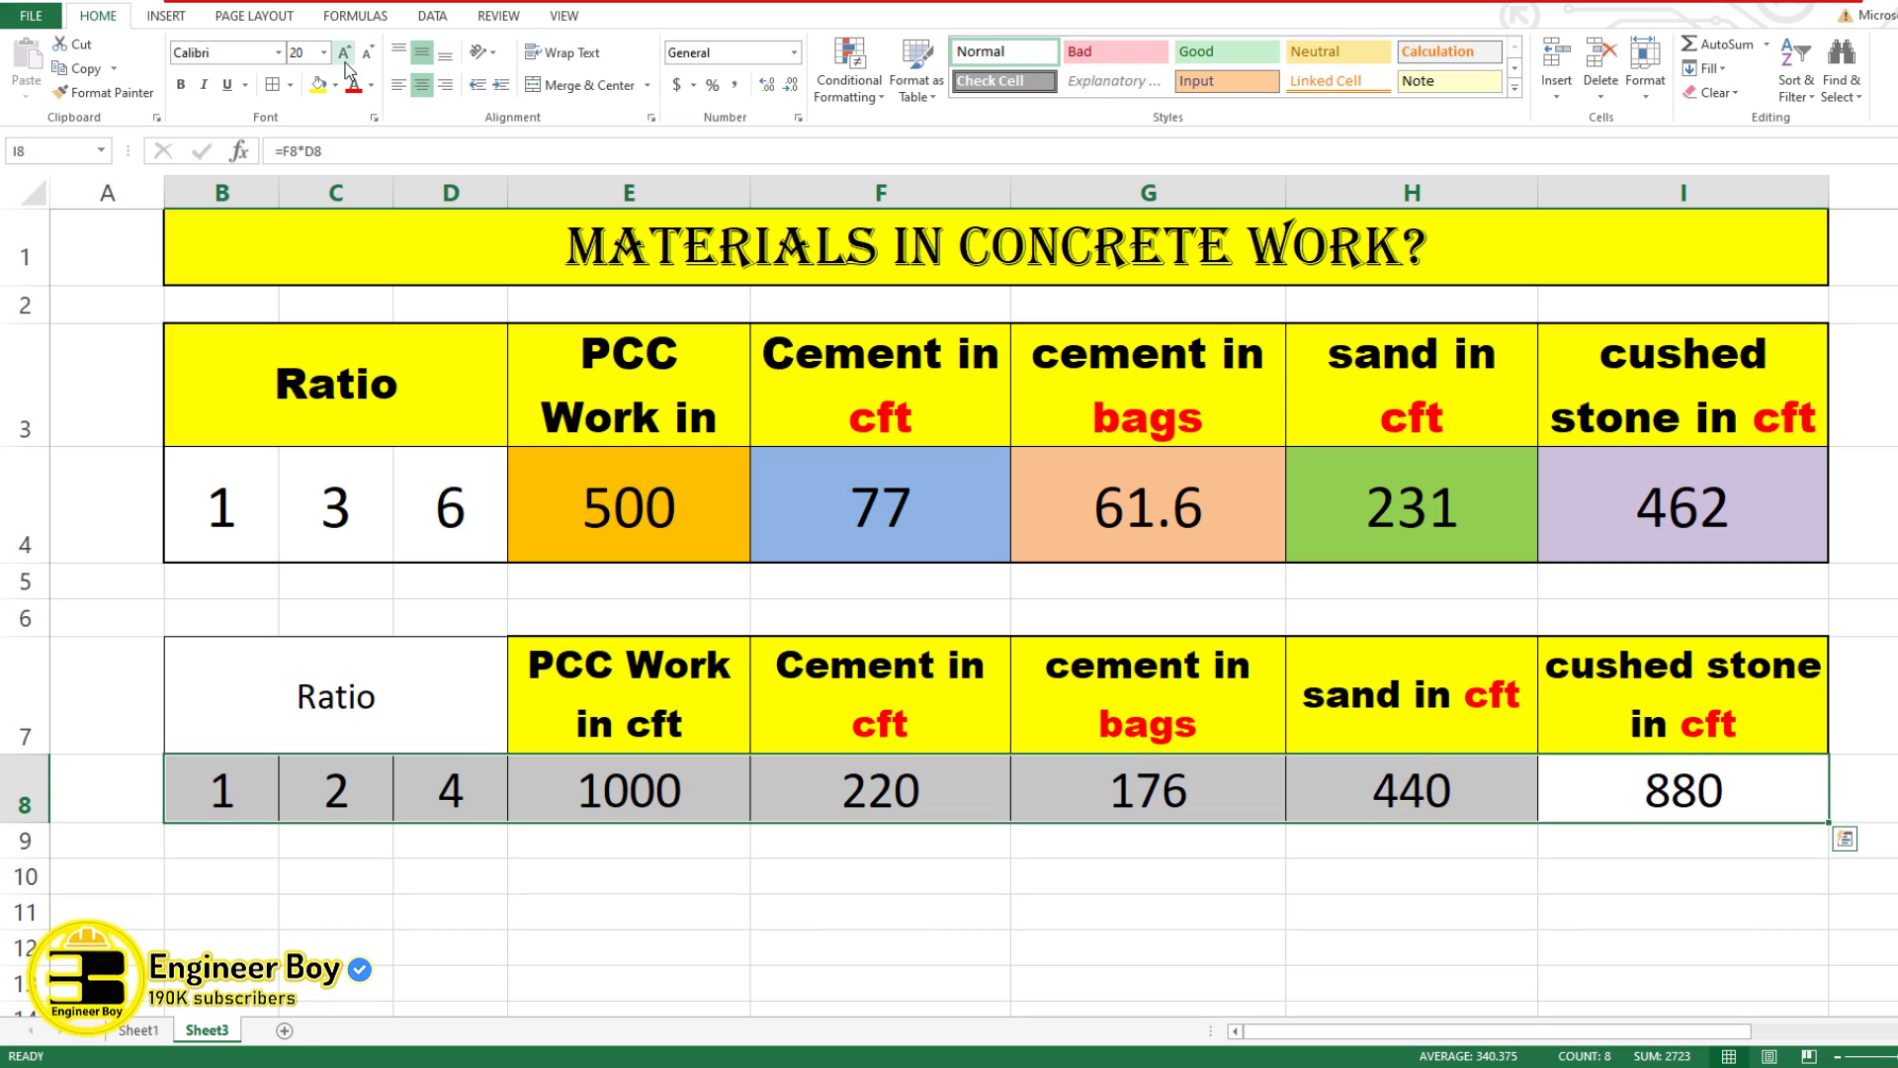
{"action": "left_click", "coordinate": [963, 882]}
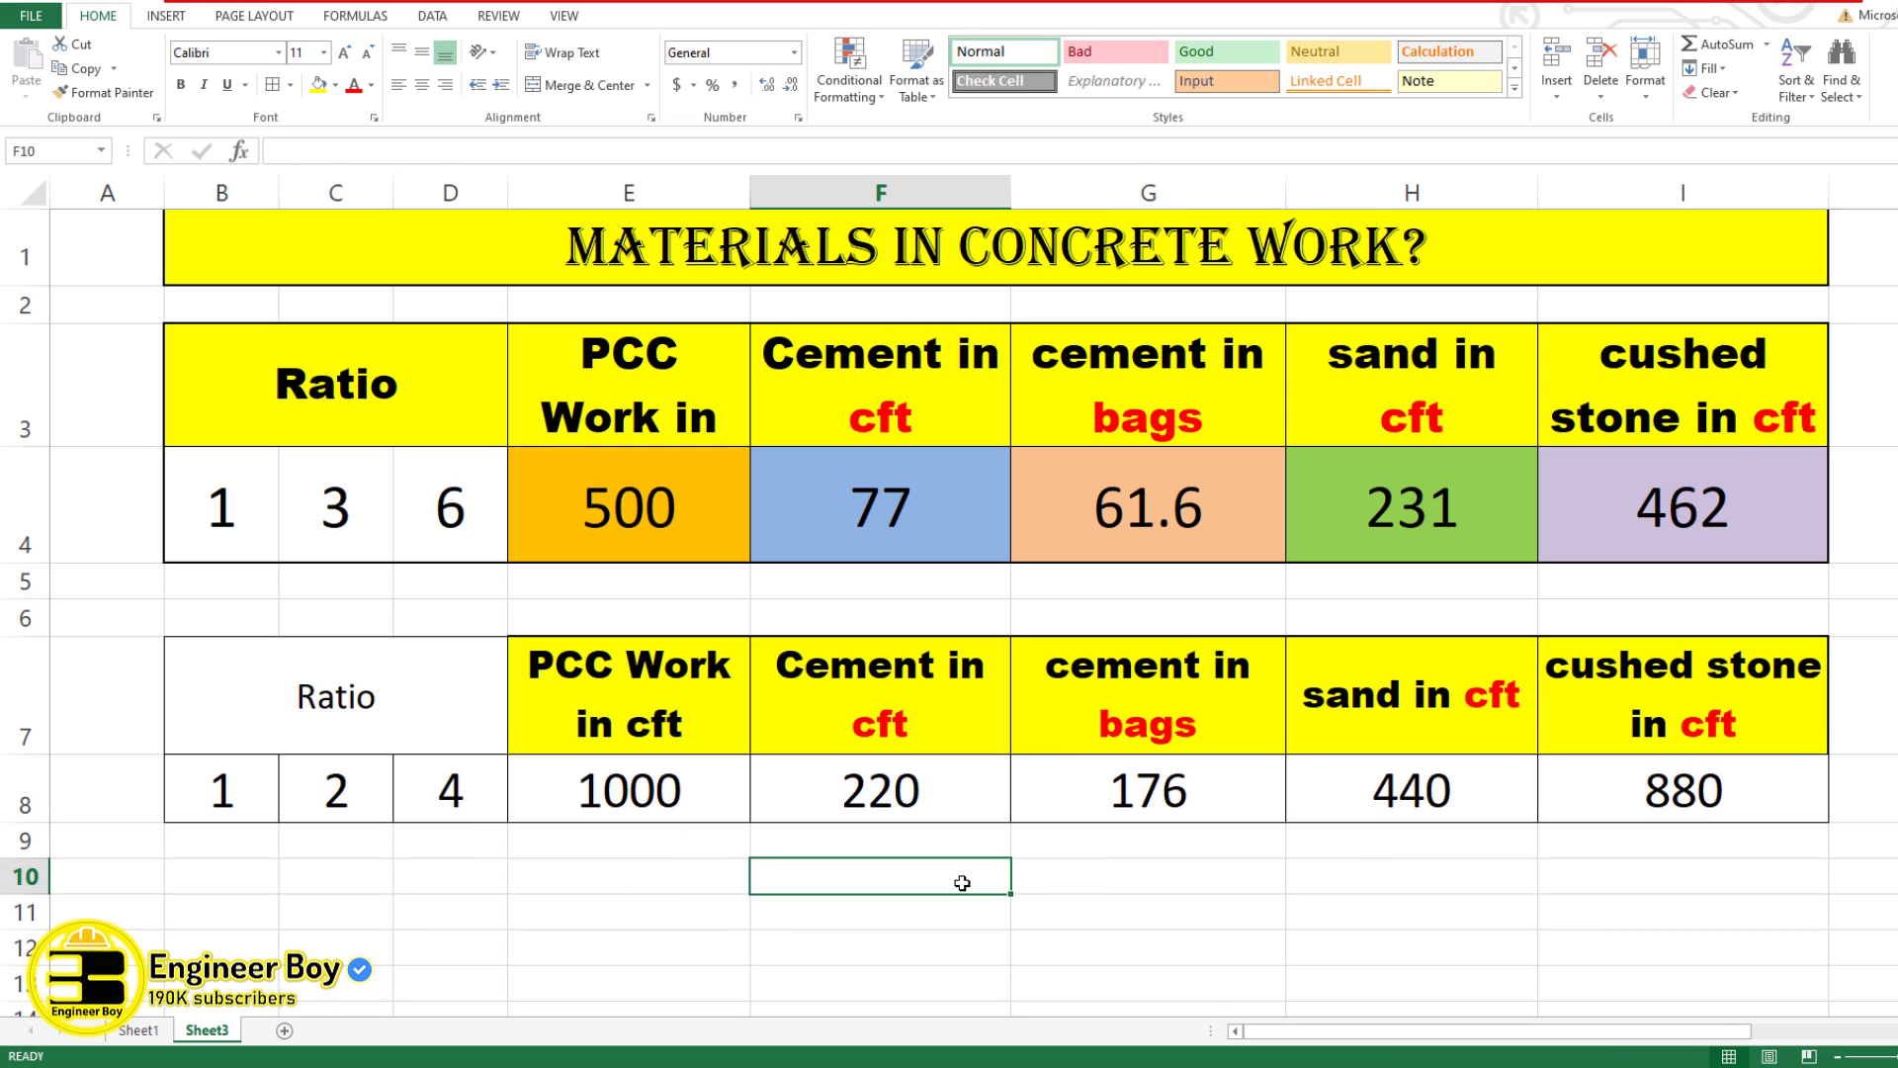